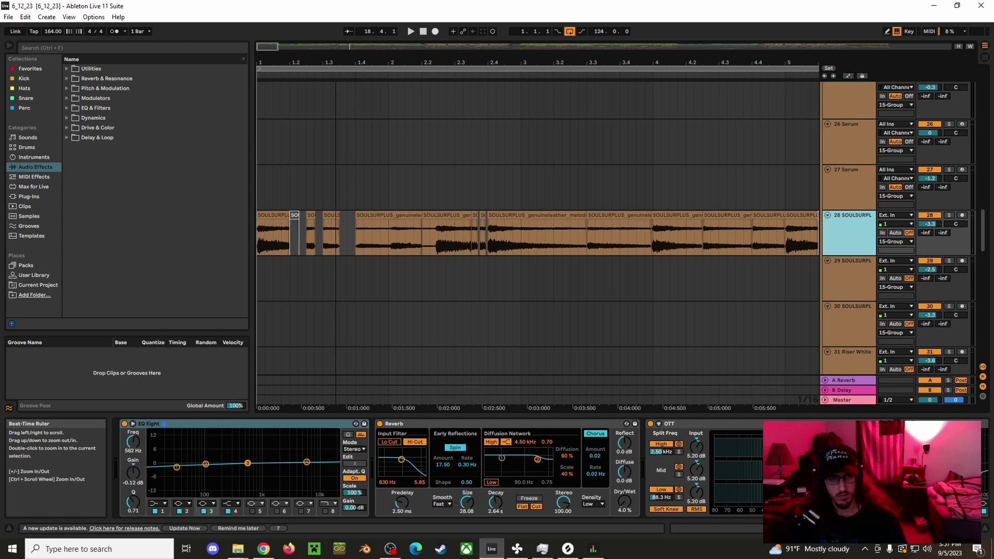
Examine the chopped SOULSURPLUS piano loop clips at the start of track 28.
{"action": "left_click_drag", "start_coordinate": [335, 63], "coordinate": [277, 71]}
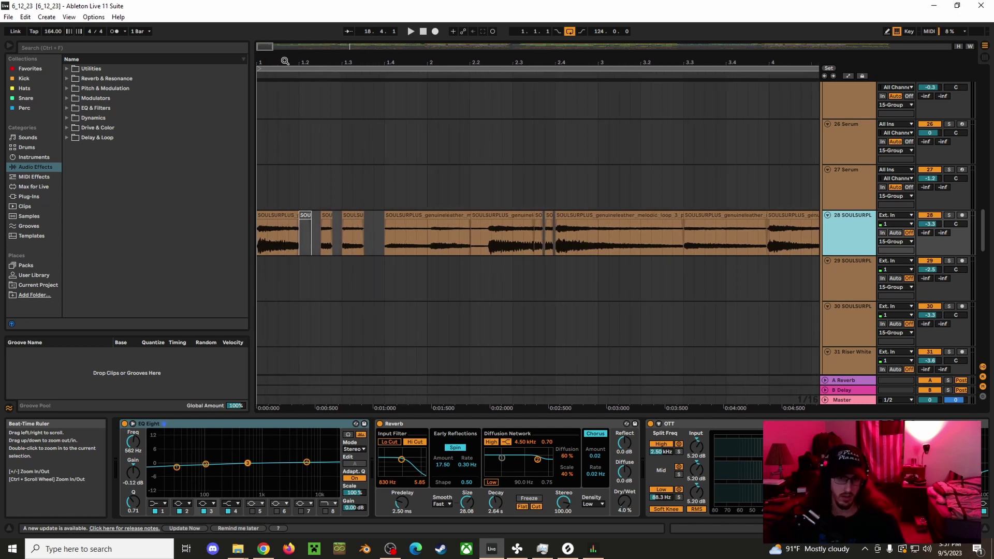
{"action": "mouse_move", "coordinate": [284, 62]}
{"action": "left_mouse_down"}
{"action": "mouse_move", "coordinate": [267, 46]}
{"action": "mouse_move", "coordinate": [265, 62]}
{"action": "left_mouse_up"}
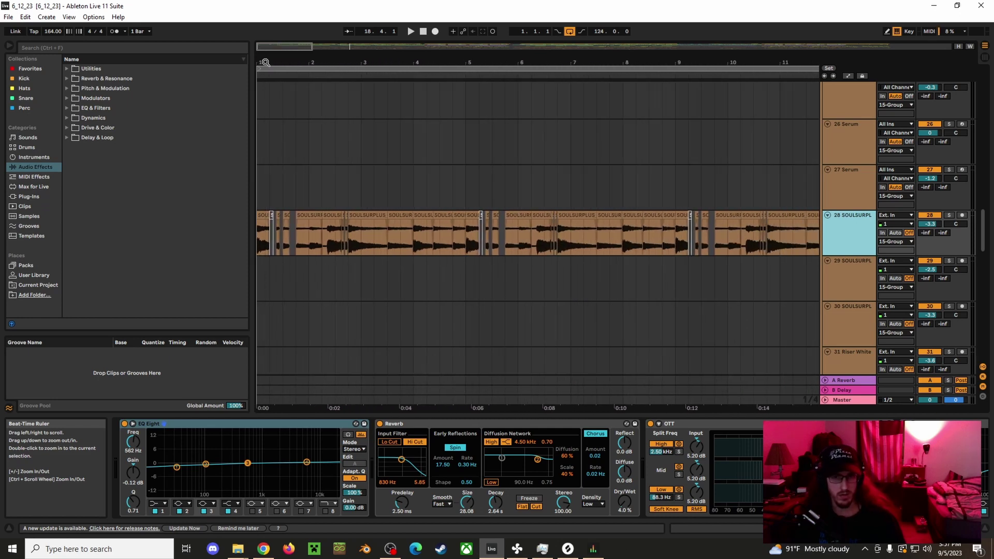
{"action": "left_click", "coordinate": [263, 145]}
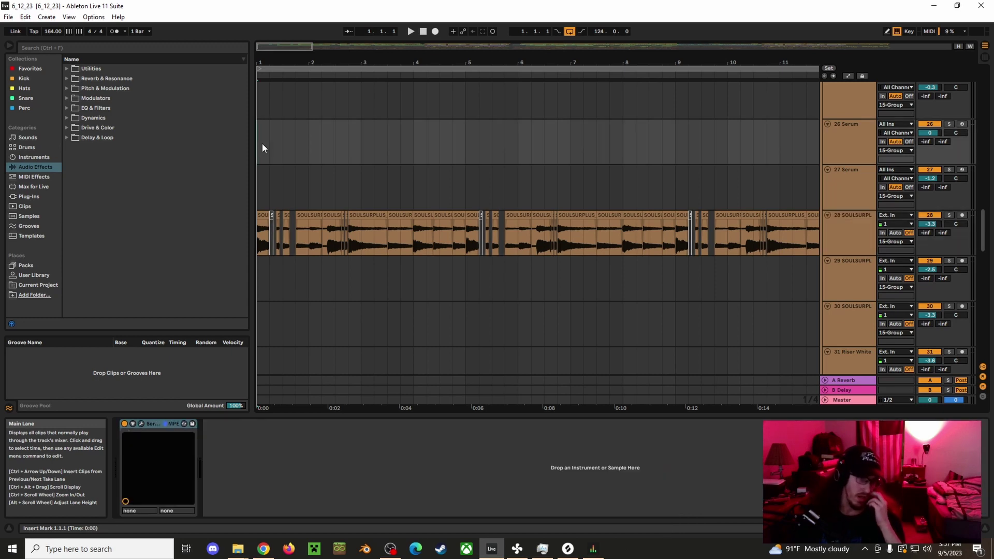
{"action": "left_click_drag", "start_coordinate": [290, 61], "coordinate": [267, 77]}
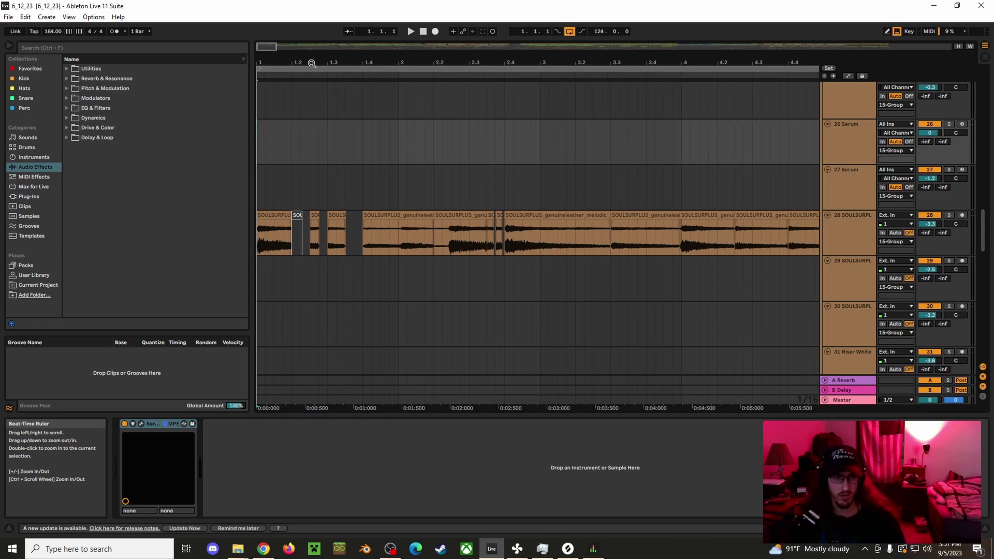
{"action": "left_click_drag", "start_coordinate": [312, 63], "coordinate": [296, 63]}
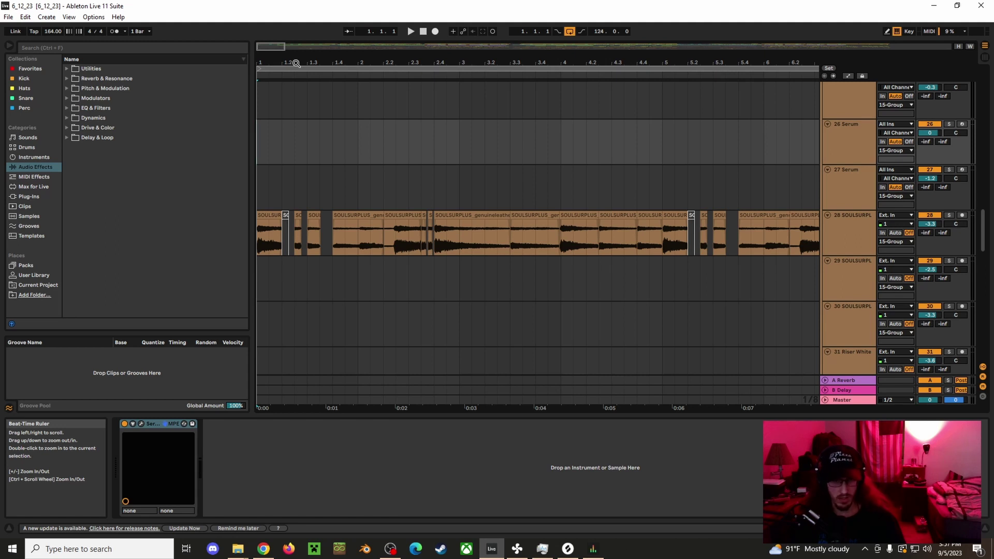
{"action": "left_click_drag", "start_coordinate": [297, 63], "coordinate": [288, 62]}
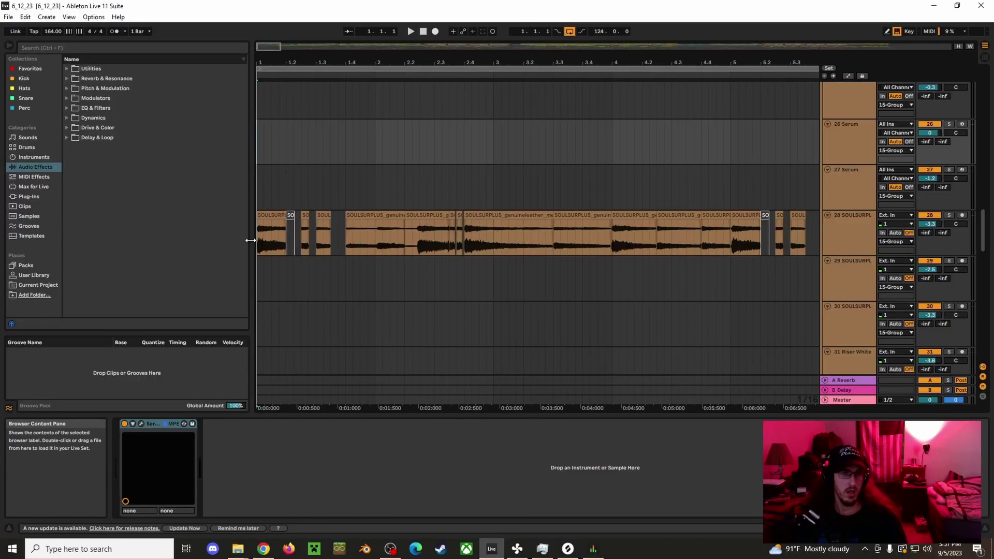
{"action": "left_click", "coordinate": [267, 244]}
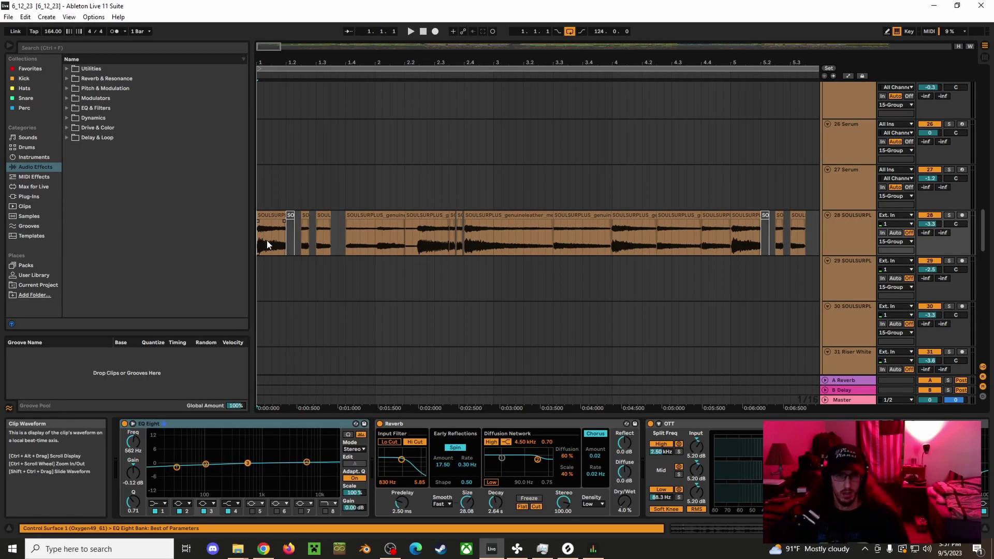
{"action": "scroll", "coordinate": [318, 229], "scroll_direction": "down", "scroll_amount": 2}
{"action": "left_click_drag", "start_coordinate": [279, 61], "coordinate": [278, 86]}
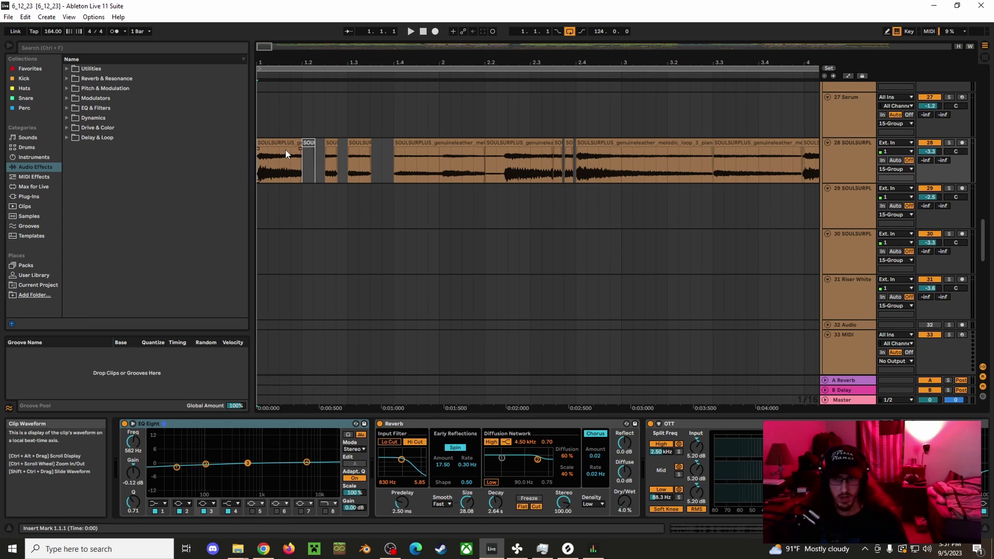
Insert an audio track below track 28 and place the unchopped melodic_loop_3 piano sample at bar 1.
{"action": "left_click", "coordinate": [839, 172]}
{"action": "key", "text": "ctrl+t"}
{"action": "left_click_drag", "start_coordinate": [302, 171], "coordinate": [744, 192]}
{"action": "left_click", "coordinate": [259, 200]}
{"action": "key", "text": "ctrl+v"}
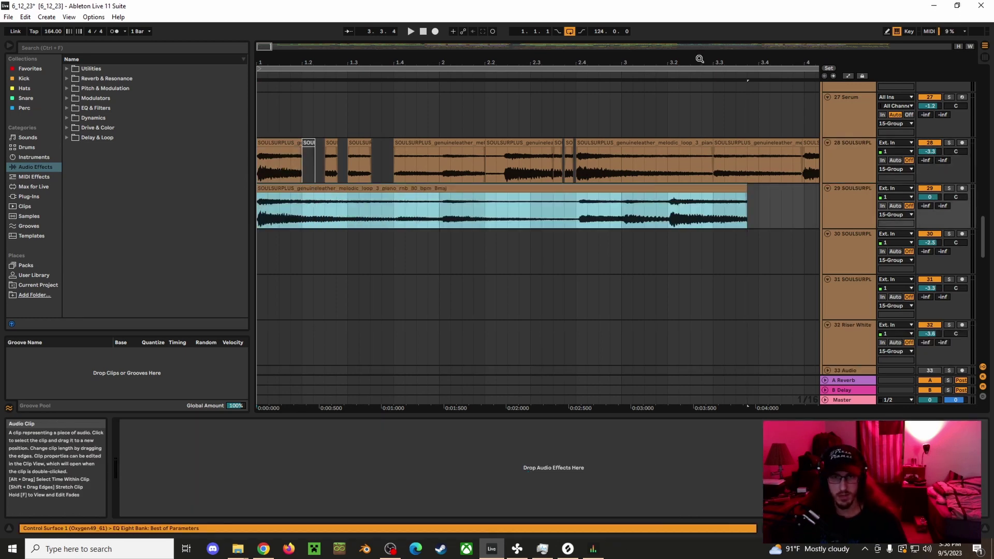
Solo the new track 29 and extend its uncut piano loop clip to bar 16 for playback.
{"action": "left_click_drag", "start_coordinate": [700, 59], "coordinate": [700, 37]}
{"action": "left_click", "coordinate": [947, 188]}
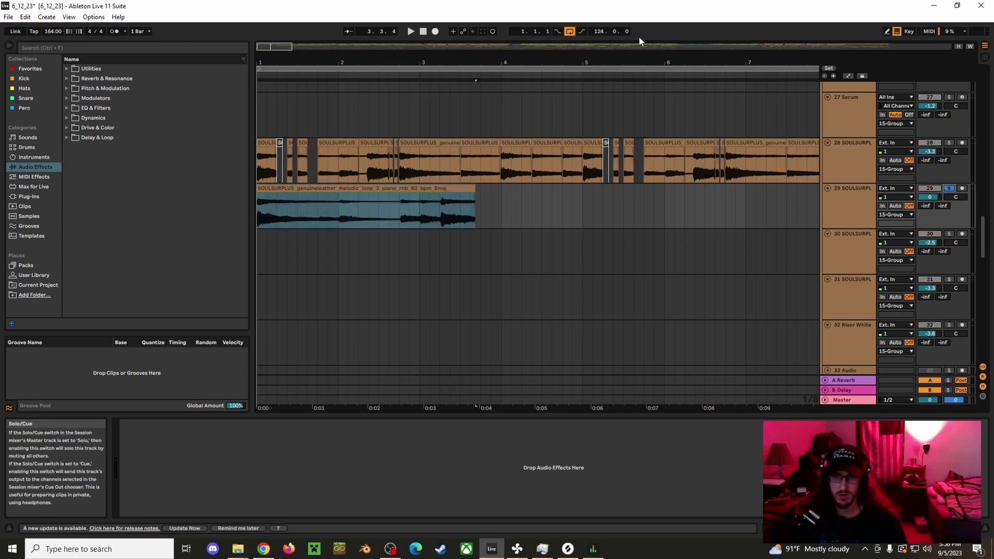
{"action": "left_click_drag", "start_coordinate": [636, 64], "coordinate": [636, 37]}
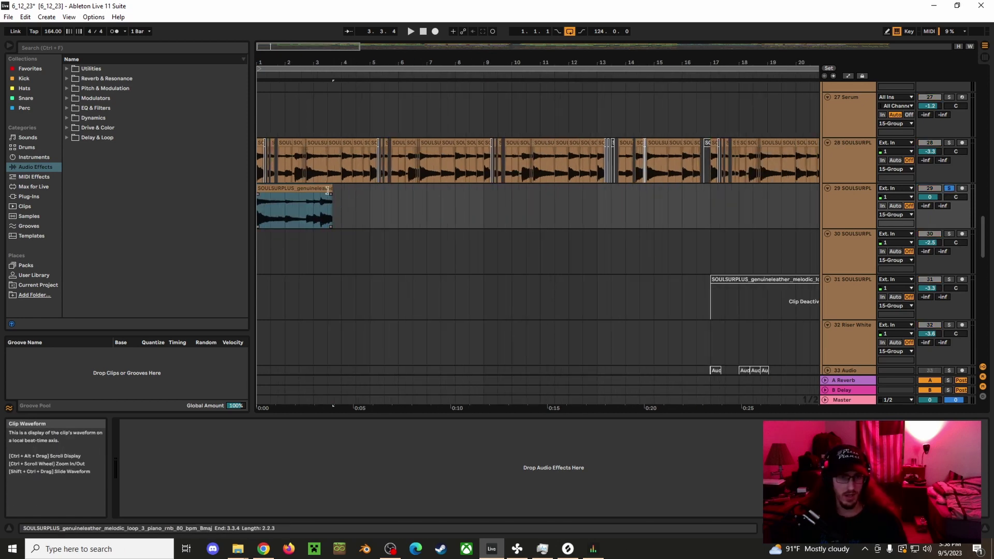
{"action": "left_click_drag", "start_coordinate": [328, 191], "coordinate": [683, 199]}
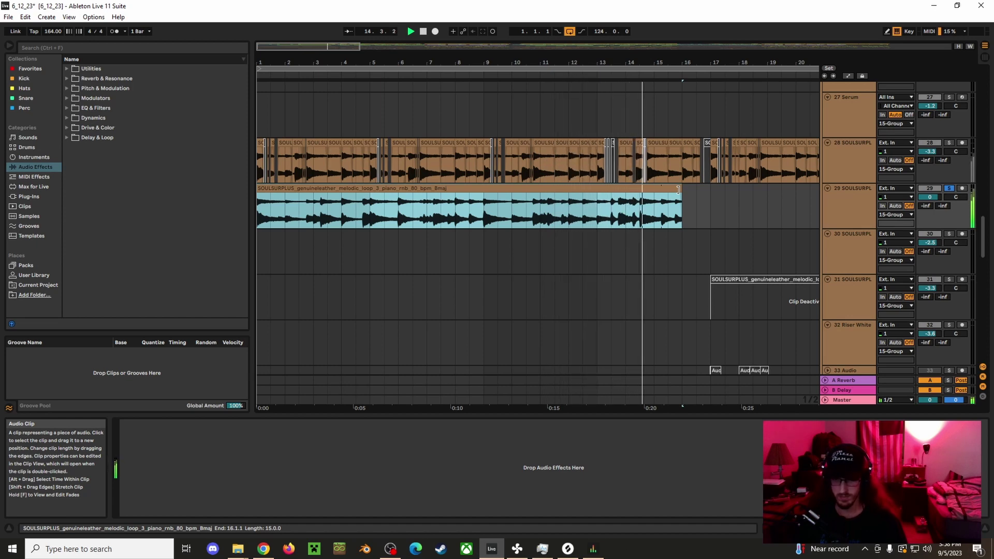
Shorten the uncut piano loop clip to end at bar 14 and delete its track.
{"action": "left_click_drag", "start_coordinate": [677, 190], "coordinate": [625, 190]}
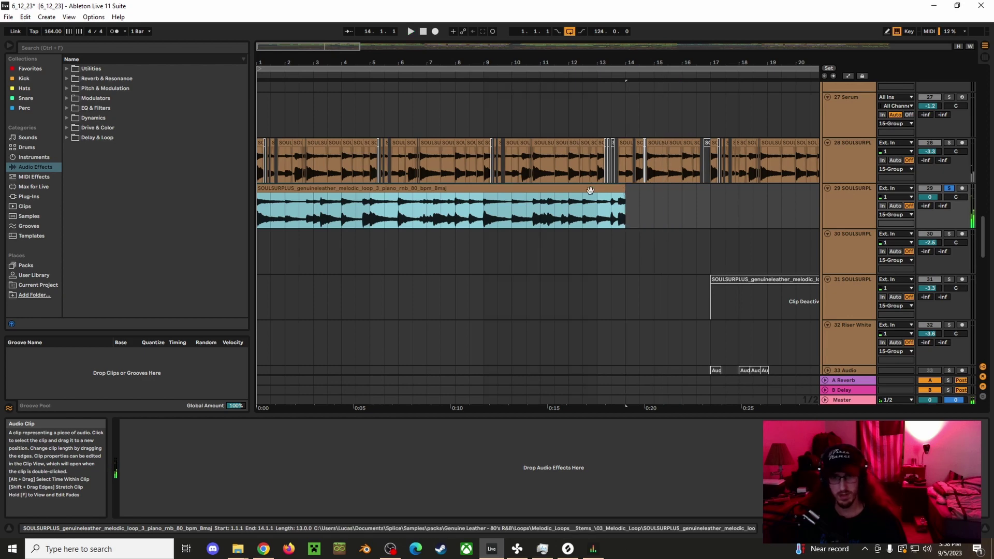
{"action": "left_click", "coordinate": [847, 218]}
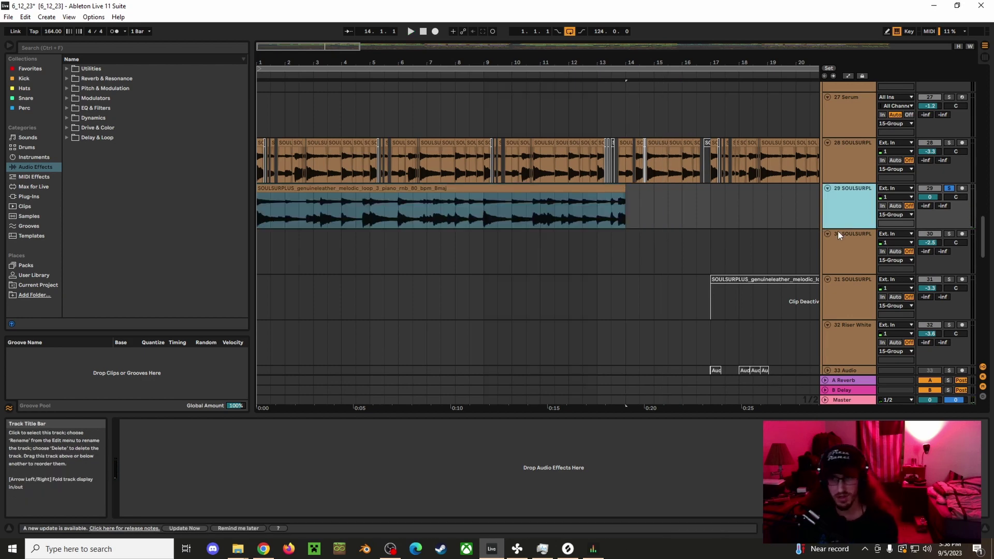
{"action": "key", "text": "Delete"}
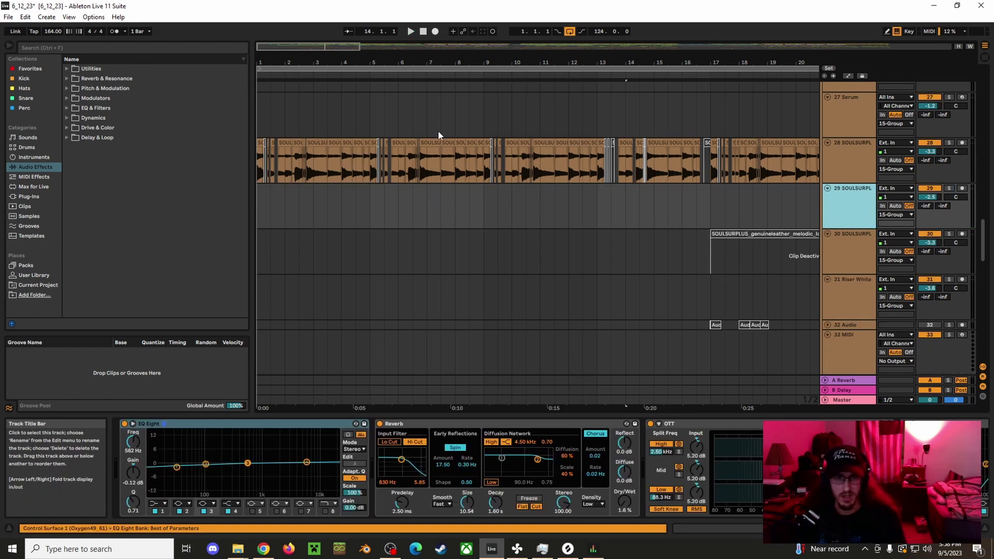
Solo track 28 and play the chopped piano loop from bar 1.
{"action": "left_click_drag", "start_coordinate": [489, 63], "coordinate": [607, 71]}
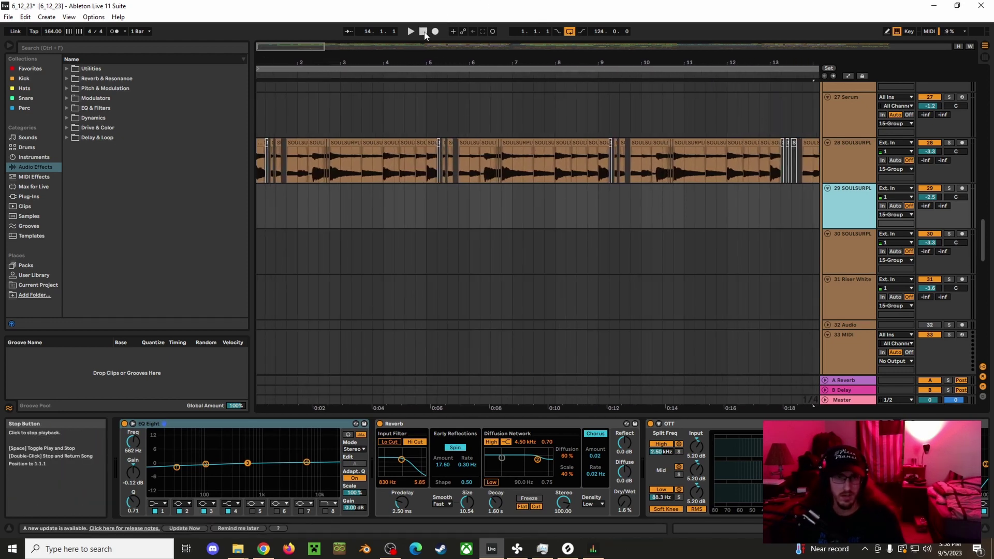
{"action": "left_click", "coordinate": [949, 142]}
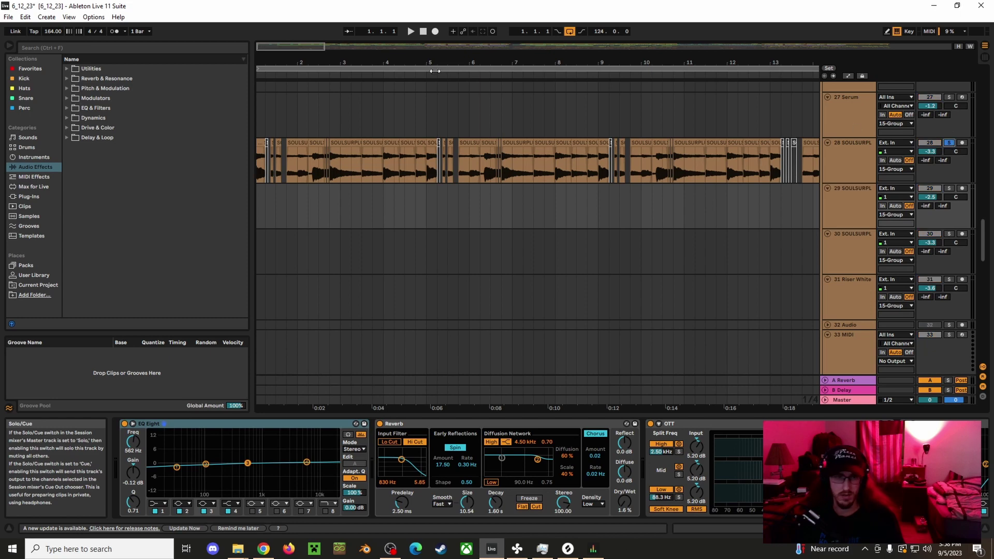
{"action": "left_click_drag", "start_coordinate": [299, 62], "coordinate": [344, 88]}
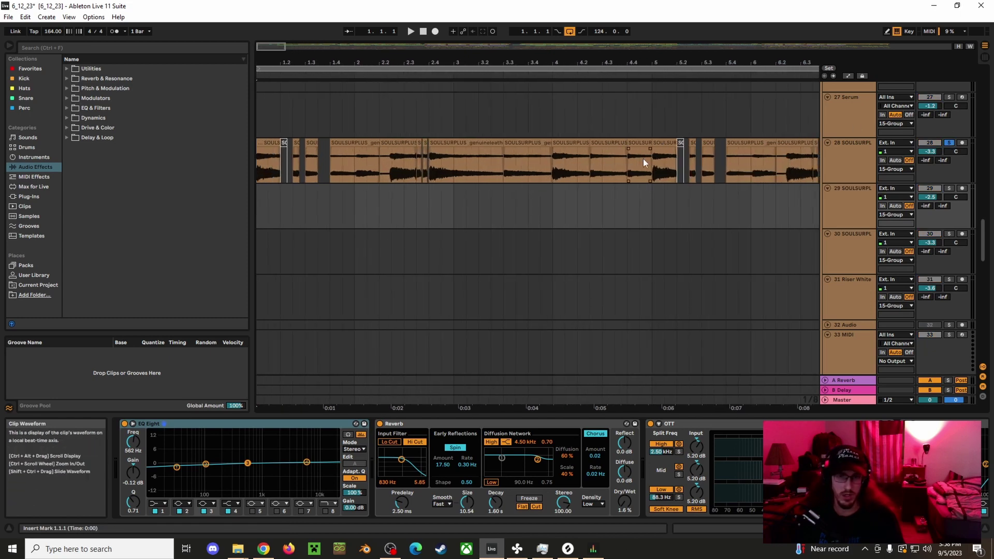
{"action": "key", "text": "space"}
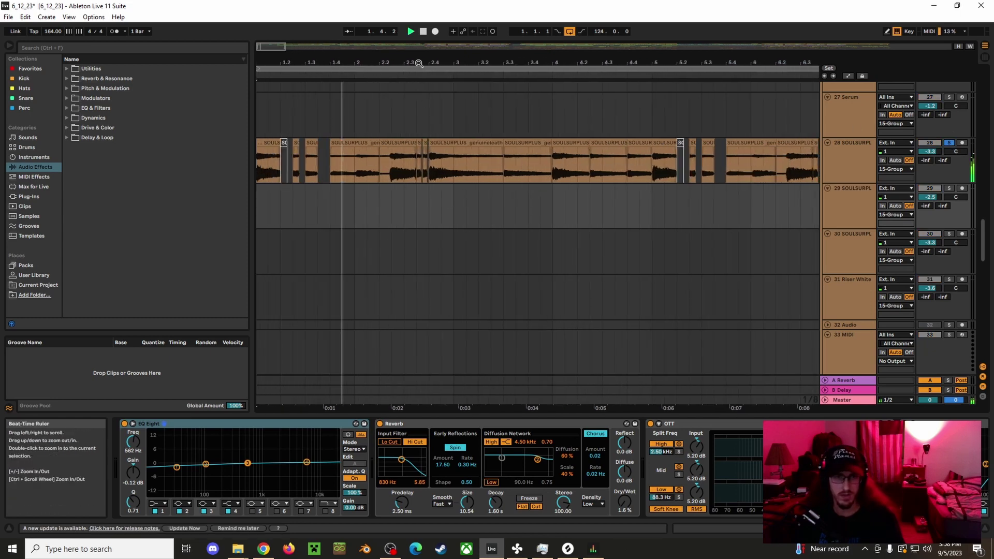
{"action": "left_click_drag", "start_coordinate": [364, 70], "coordinate": [364, 62]}
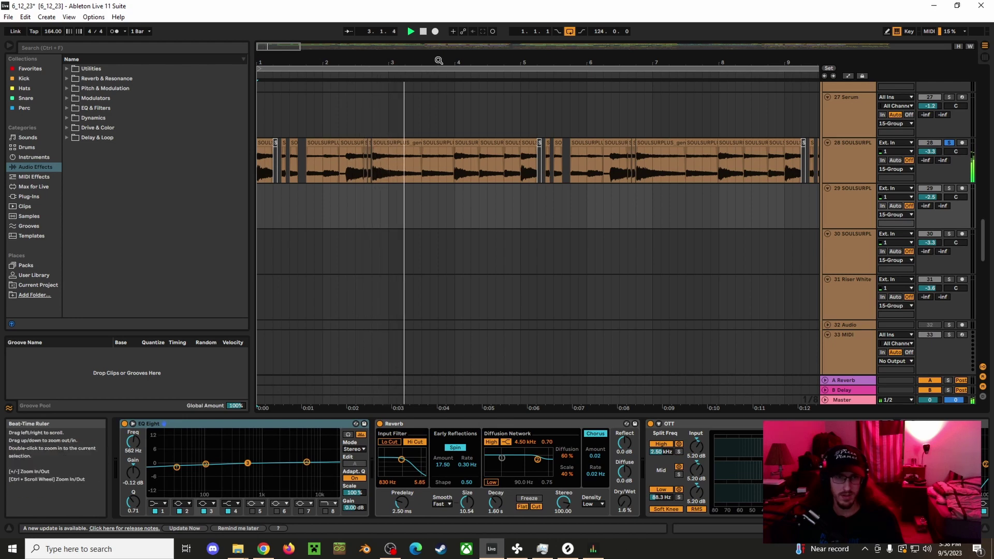
{"action": "left_click_drag", "start_coordinate": [437, 61], "coordinate": [343, 64]}
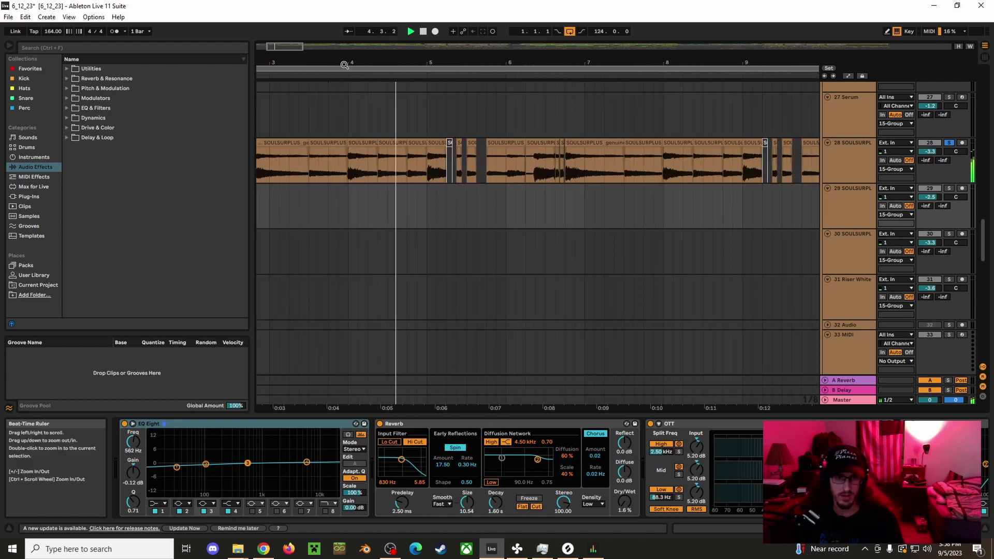
Review the rest of track 28's effect chain during playback and turn off the track's solo.
{"action": "left_click", "coordinate": [839, 157]}
{"action": "left_click_drag", "start_coordinate": [839, 528], "coordinate": [873, 529]}
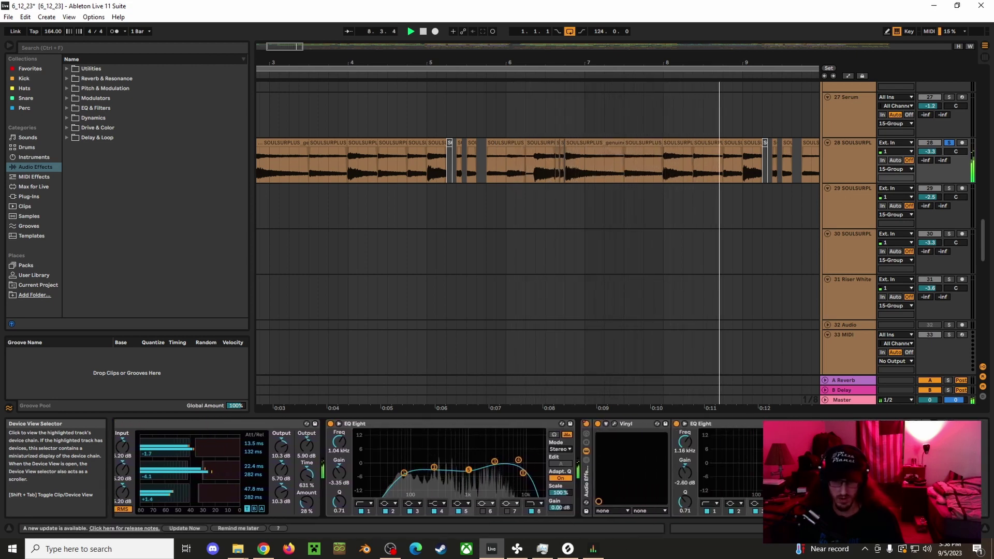
{"action": "left_click_drag", "start_coordinate": [733, 64], "coordinate": [517, 26]}
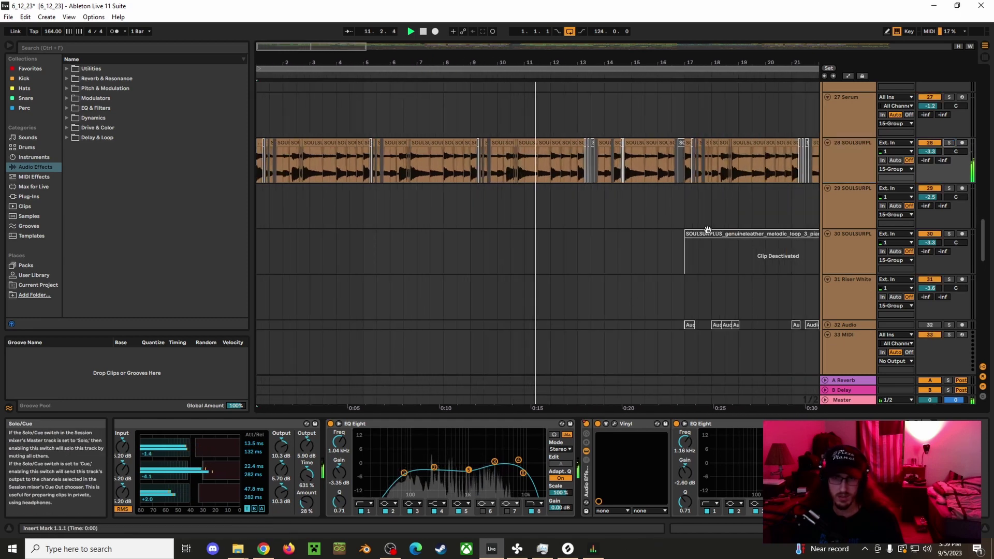
Stop playback and look over the arrangement from the Serum tracks up to the drum group's clips.
{"action": "scroll", "coordinate": [414, 337], "scroll_direction": "up", "scroll_amount": 3}
{"action": "scroll", "coordinate": [408, 318], "scroll_direction": "up", "scroll_amount": 10}
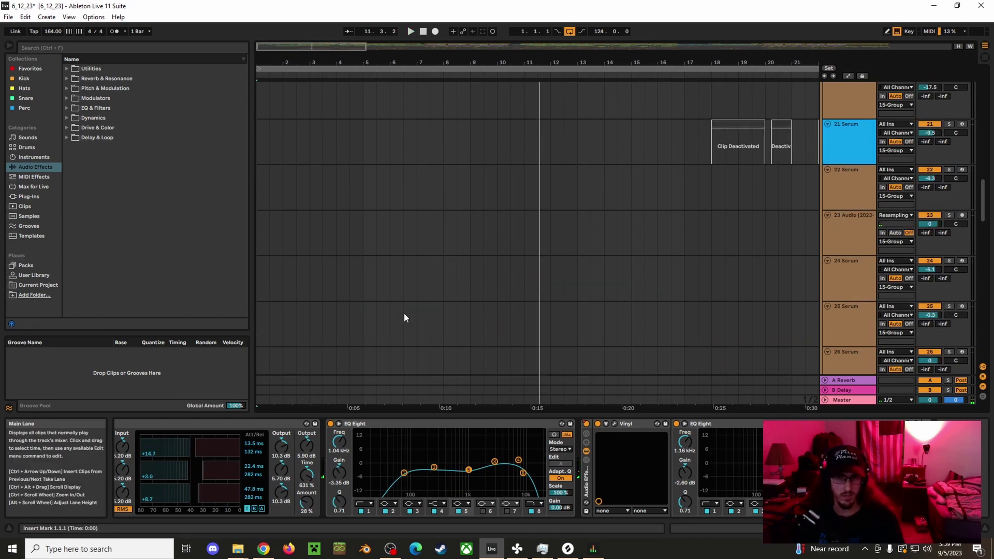
{"action": "scroll", "coordinate": [404, 314], "scroll_direction": "up", "scroll_amount": 8}
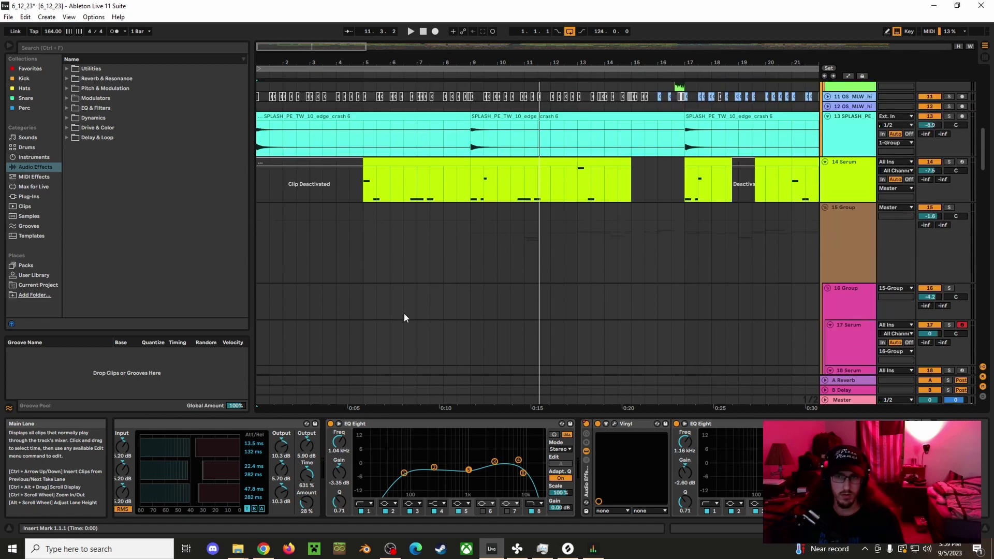
{"action": "scroll", "coordinate": [403, 316], "scroll_direction": "up", "scroll_amount": 8}
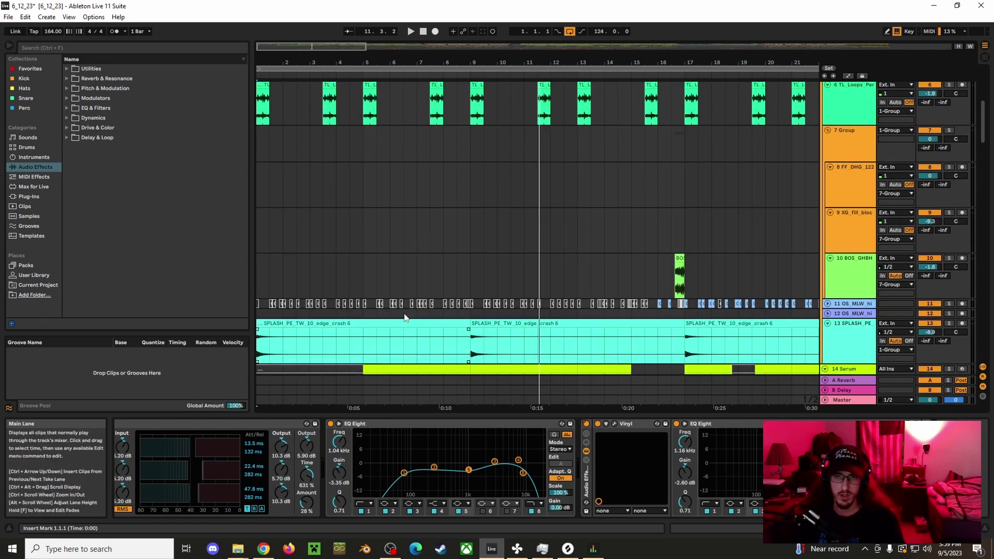
{"action": "scroll", "coordinate": [401, 309], "scroll_direction": "up", "scroll_amount": 1}
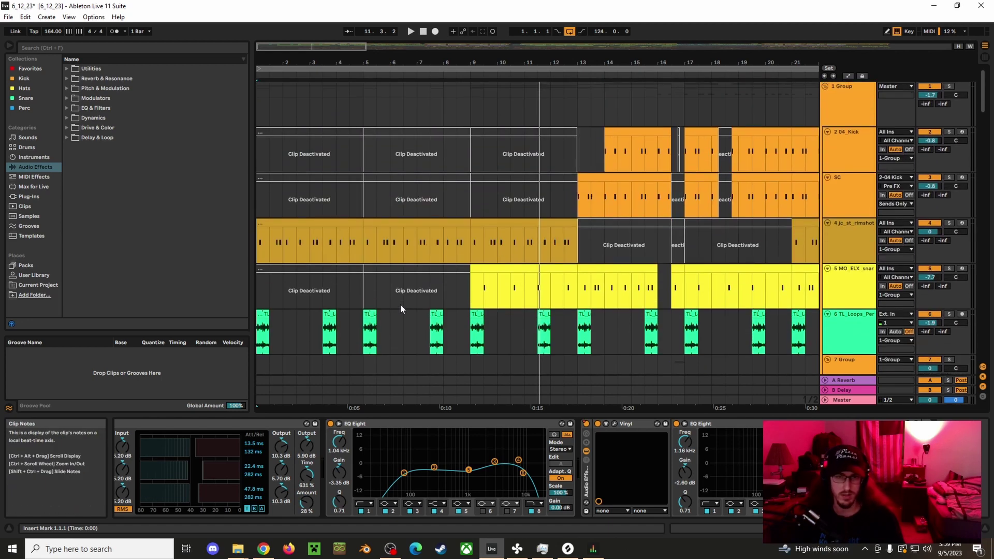
{"action": "scroll", "coordinate": [402, 309], "scroll_direction": "down", "scroll_amount": 2}
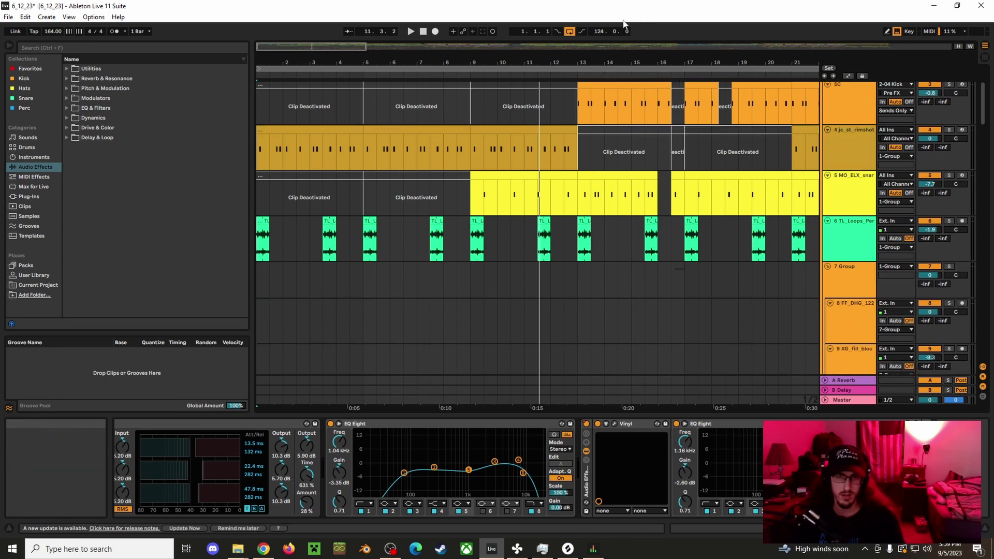
{"action": "left_click_drag", "start_coordinate": [608, 57], "coordinate": [459, 58]}
{"action": "scroll", "coordinate": [555, 206], "scroll_direction": "up", "scroll_amount": 2}
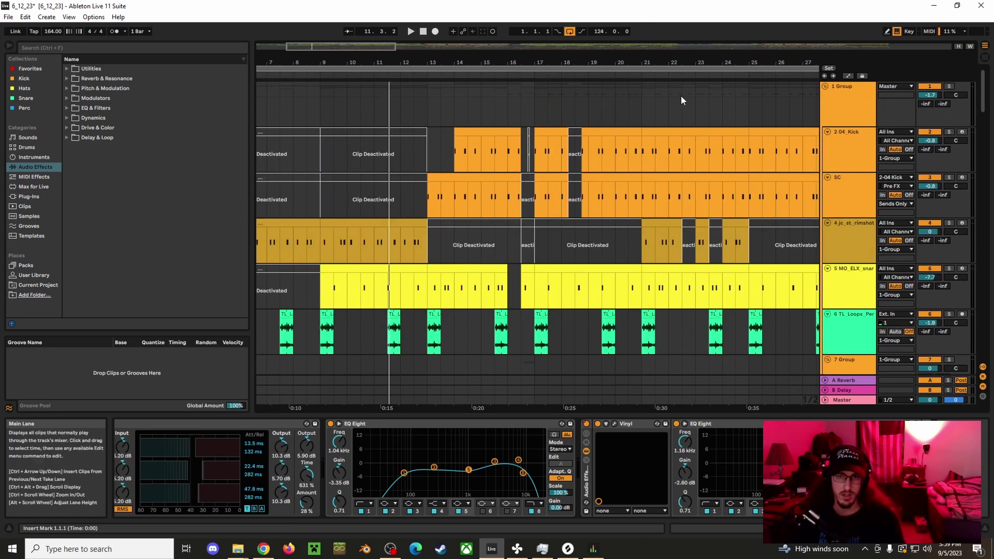
Show the devices of the 04_Kick and MO_ELX snare tracks and play the soloed snare from bar 17.
{"action": "left_click", "coordinate": [534, 107]}
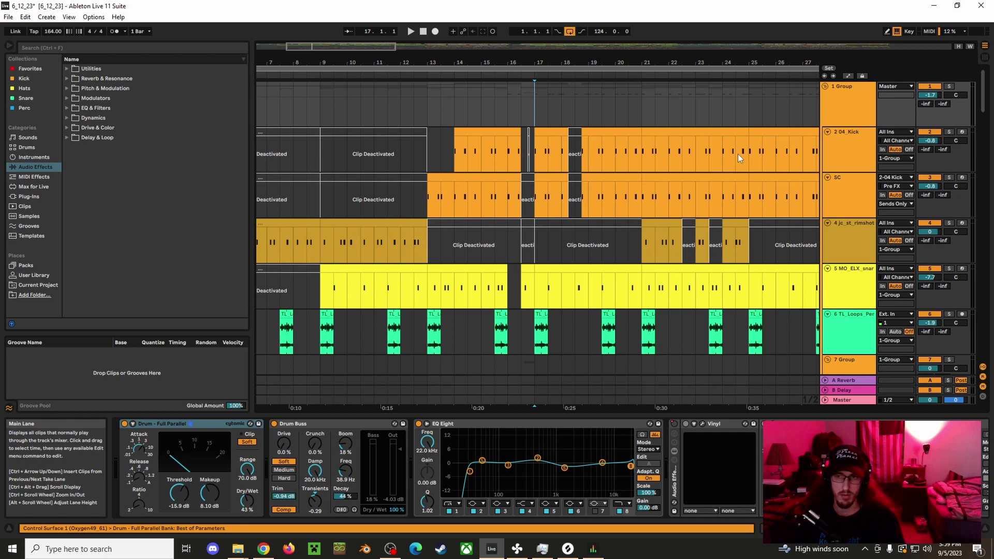
{"action": "left_click", "coordinate": [833, 158]}
{"action": "scroll", "coordinate": [839, 208], "scroll_direction": "down", "scroll_amount": 2}
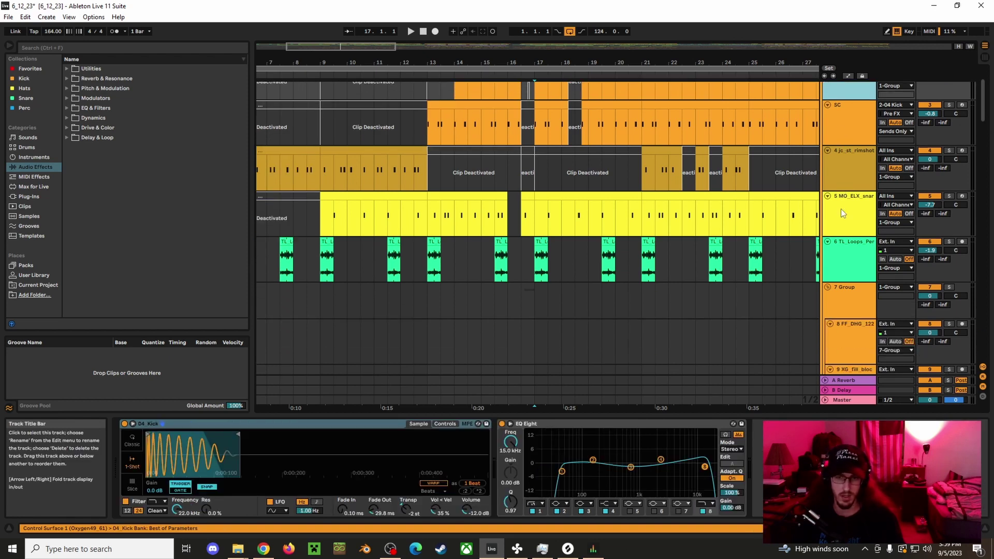
{"action": "left_click", "coordinate": [858, 208]}
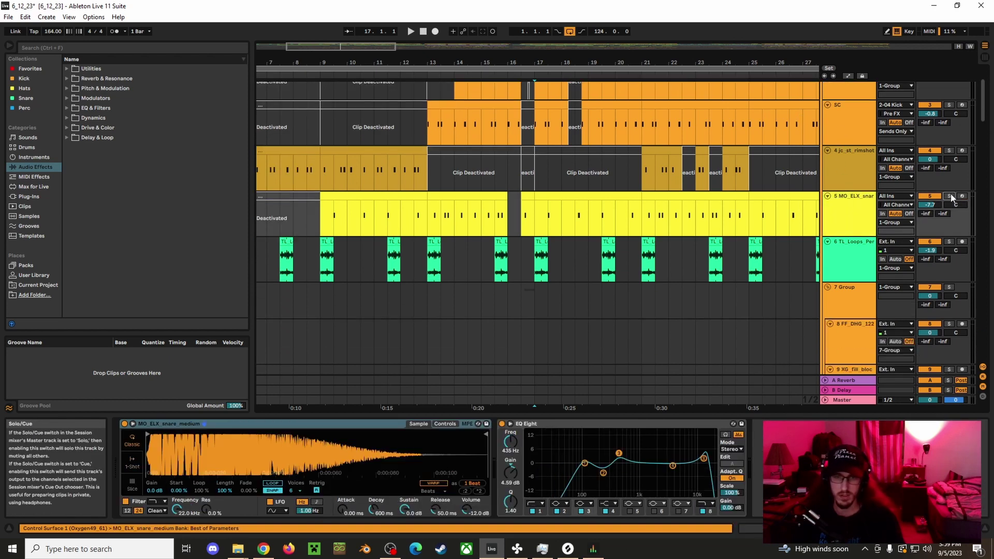
{"action": "key", "text": "space"}
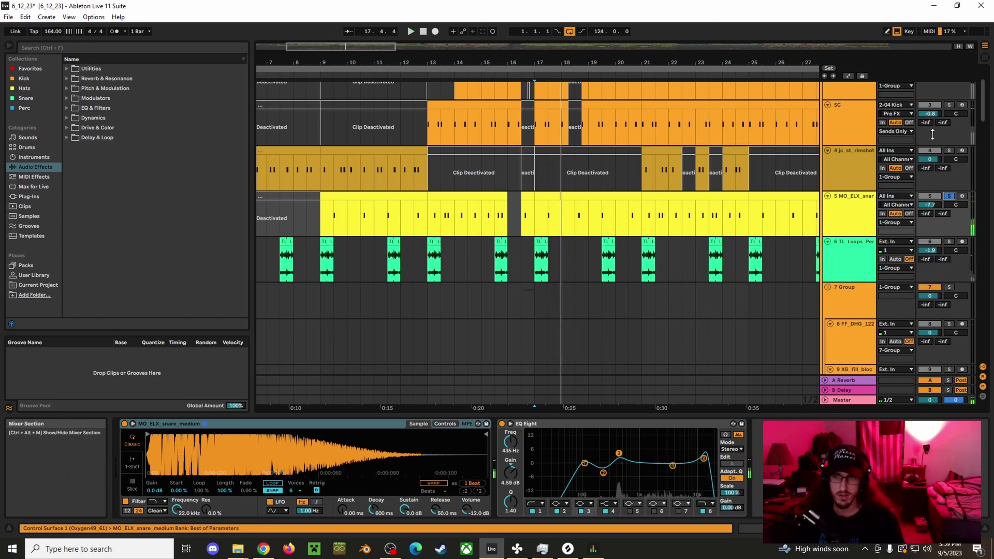
Solo the 04_Kick track and play it from bar 17.
{"action": "scroll", "coordinate": [947, 173], "scroll_direction": "up", "scroll_amount": 1}
{"action": "left_click", "coordinate": [947, 102]}
{"action": "key", "text": "space"}
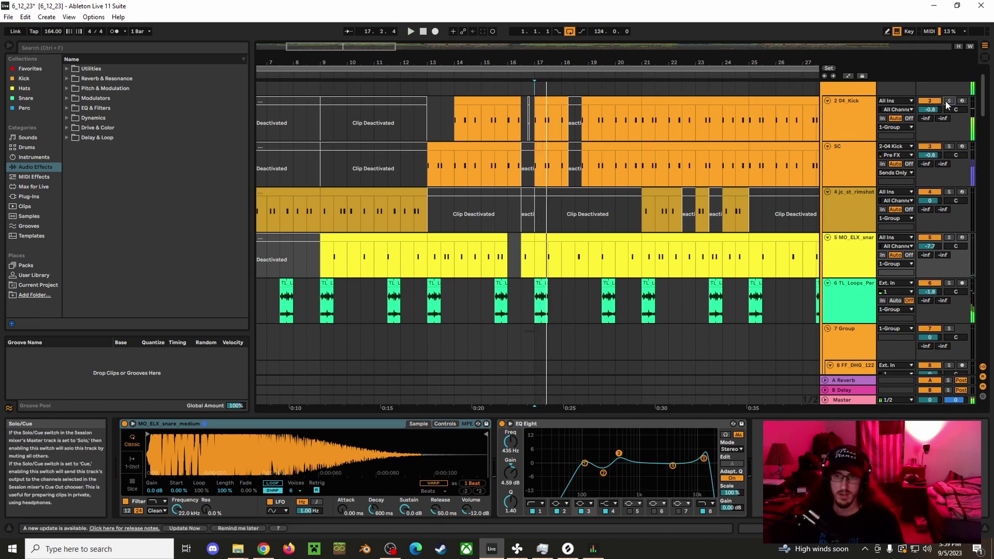
Solo the TL_Loops percussion track, play it from bar 17 and stop playback.
{"action": "scroll", "coordinate": [946, 105], "scroll_direction": "down", "scroll_amount": 1}
{"action": "left_click", "coordinate": [949, 241]}
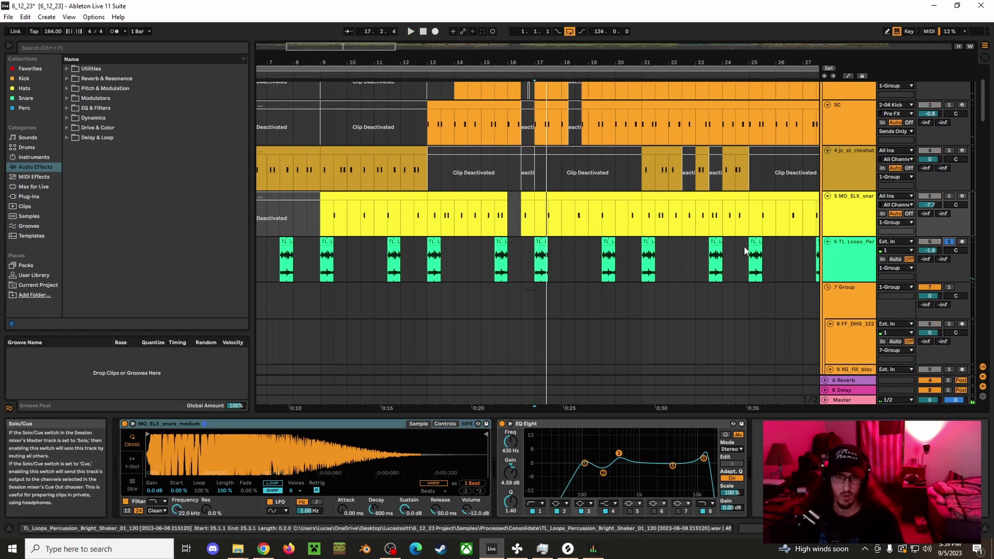
{"action": "left_click", "coordinate": [536, 267]}
{"action": "key", "text": "space"}
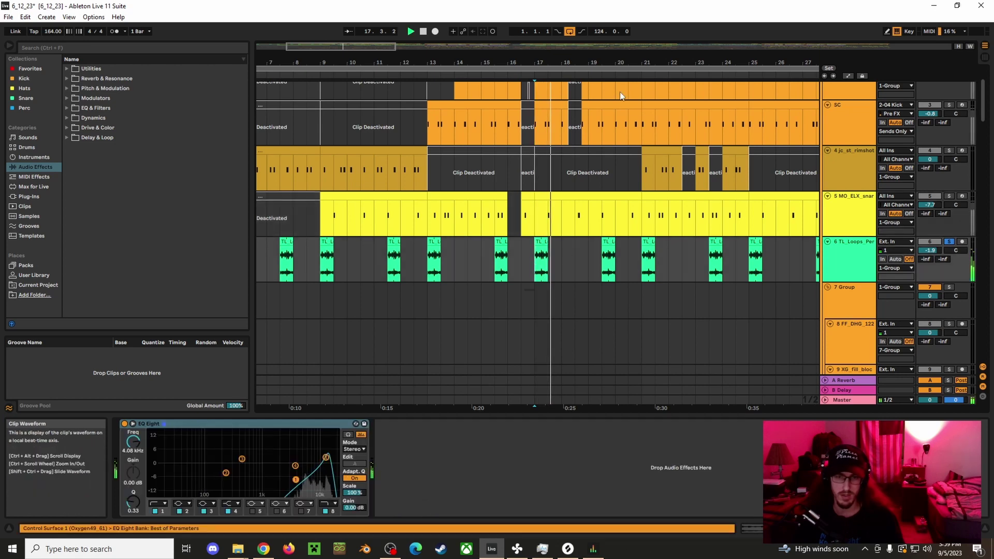
{"action": "key", "text": "space"}
Solo the jc_st_rimshot track and play it from bar 51.
{"action": "left_click_drag", "start_coordinate": [579, 60], "coordinate": [551, 68]}
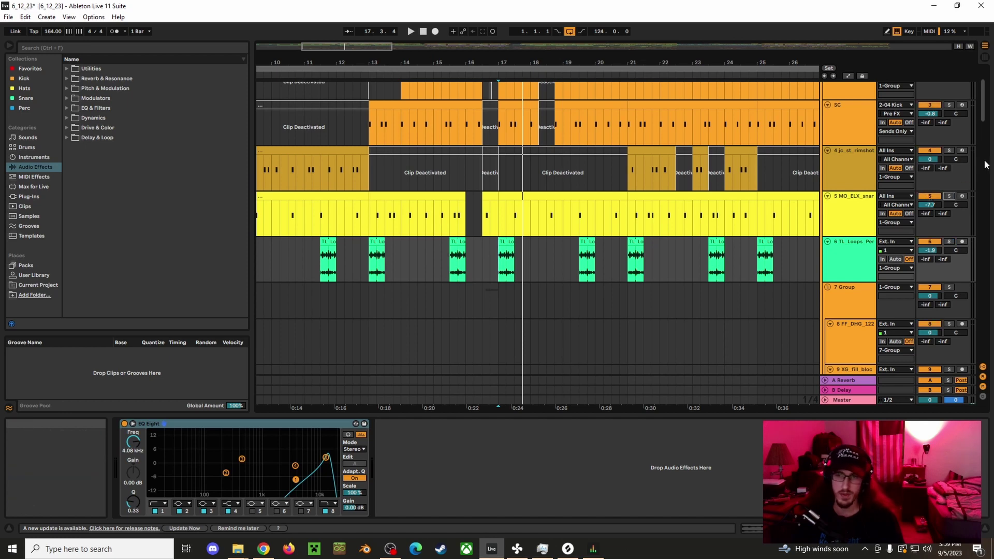
{"action": "left_click", "coordinate": [949, 150]}
{"action": "left_click_drag", "start_coordinate": [788, 62], "coordinate": [401, 175]}
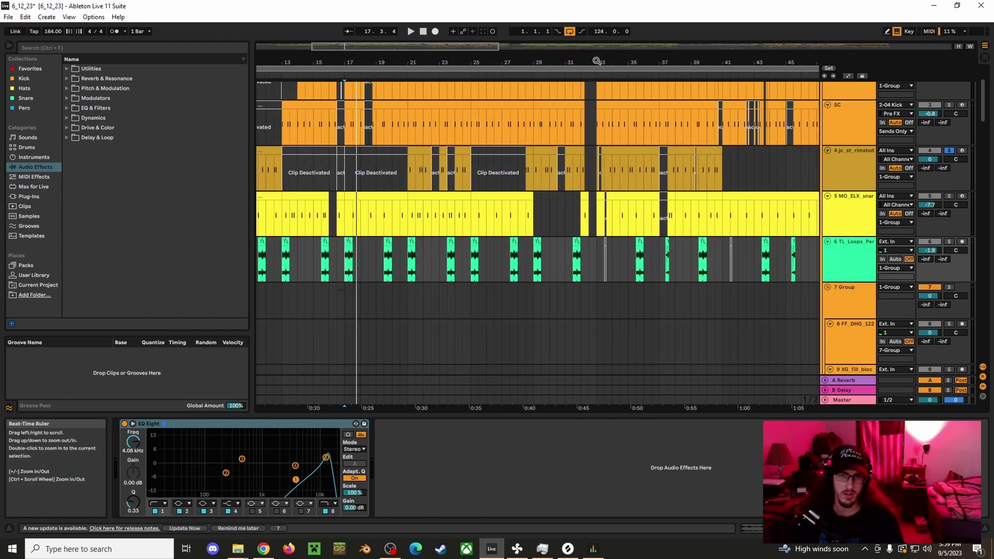
{"action": "left_click_drag", "start_coordinate": [596, 61], "coordinate": [305, 61]}
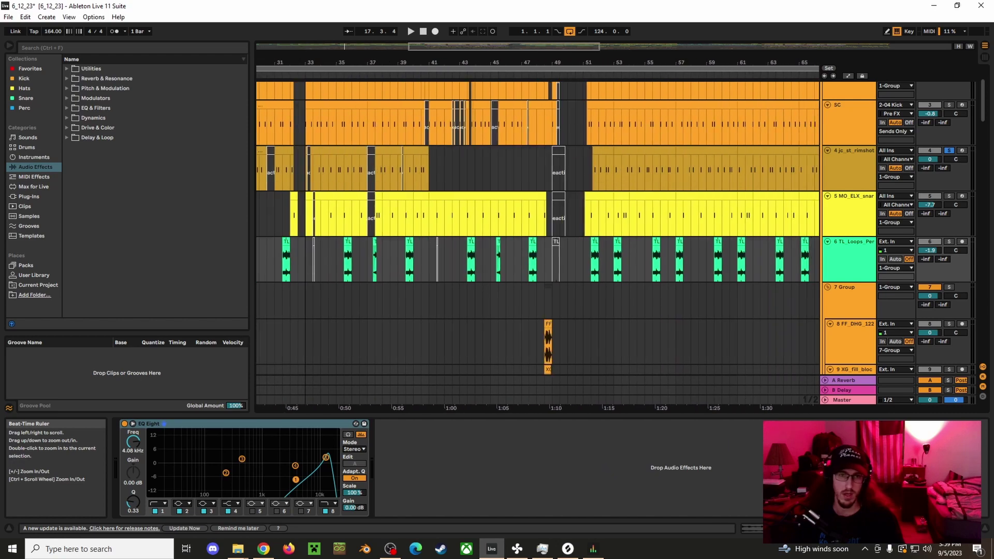
{"action": "left_click", "coordinate": [584, 174]}
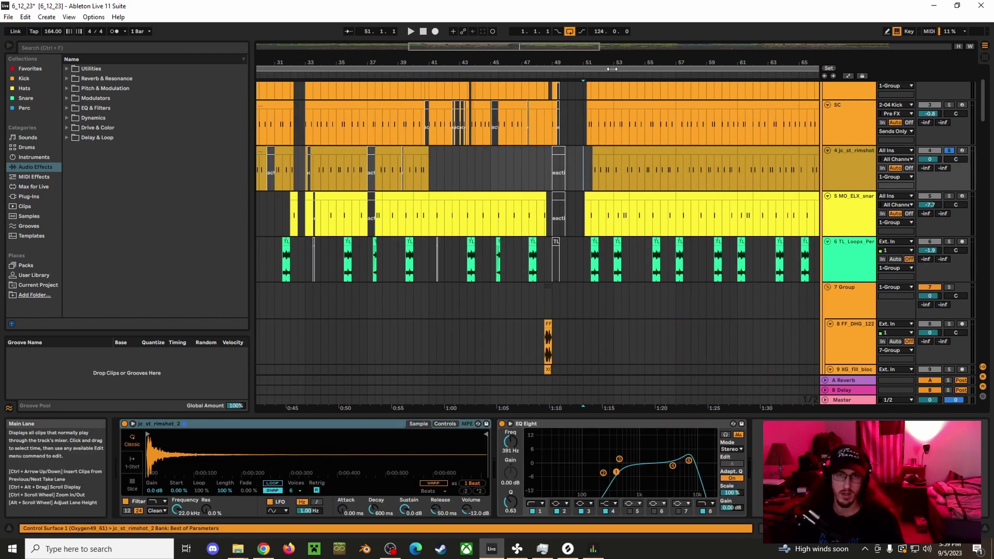
{"action": "left_click_drag", "start_coordinate": [611, 62], "coordinate": [594, 177]}
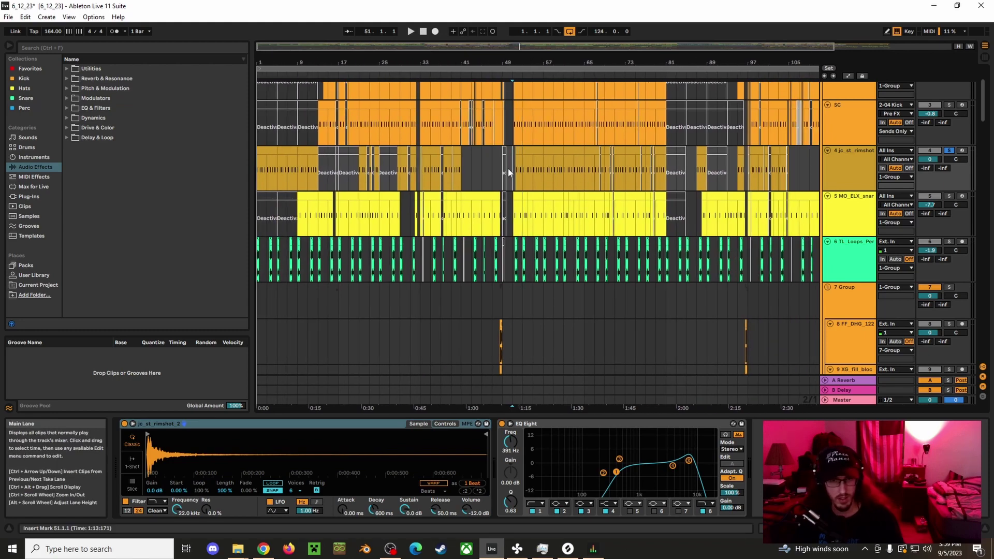
{"action": "left_click_drag", "start_coordinate": [529, 66], "coordinate": [529, 98]}
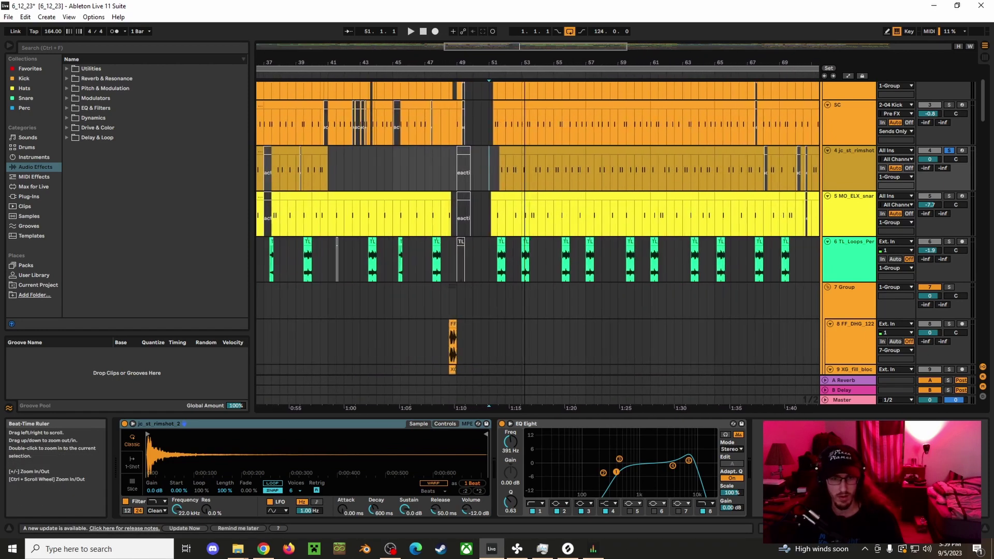
{"action": "key", "text": "space"}
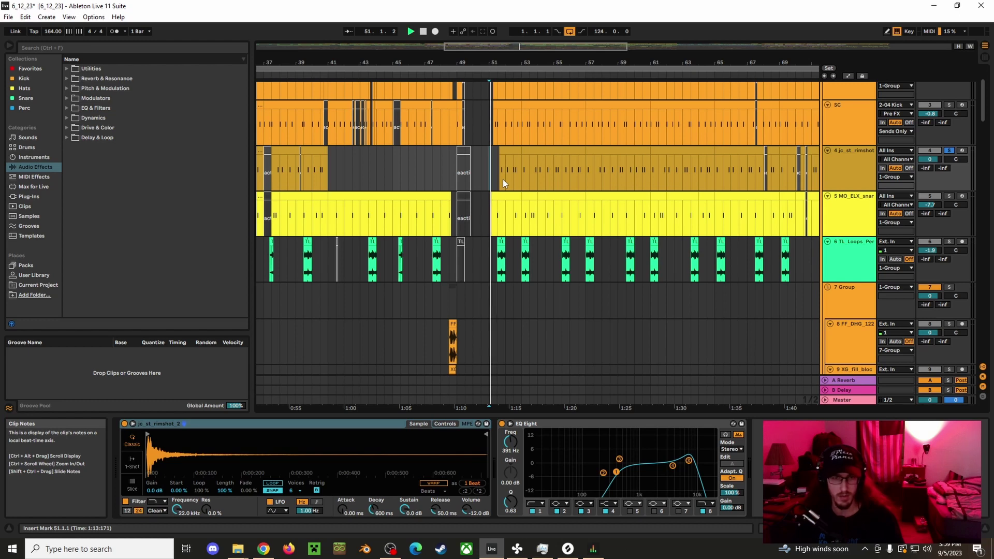
Solo the whole drum group and add the chopped sample on track 28 to the solo during playback.
{"action": "scroll", "coordinate": [881, 154], "scroll_direction": "up", "scroll_amount": 2}
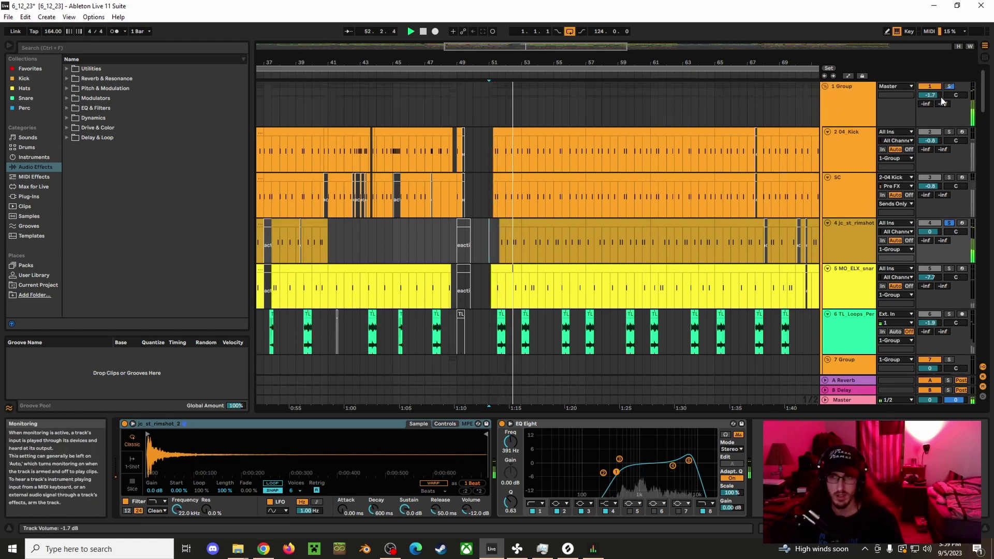
{"action": "left_click_drag", "start_coordinate": [552, 60], "coordinate": [517, 54]}
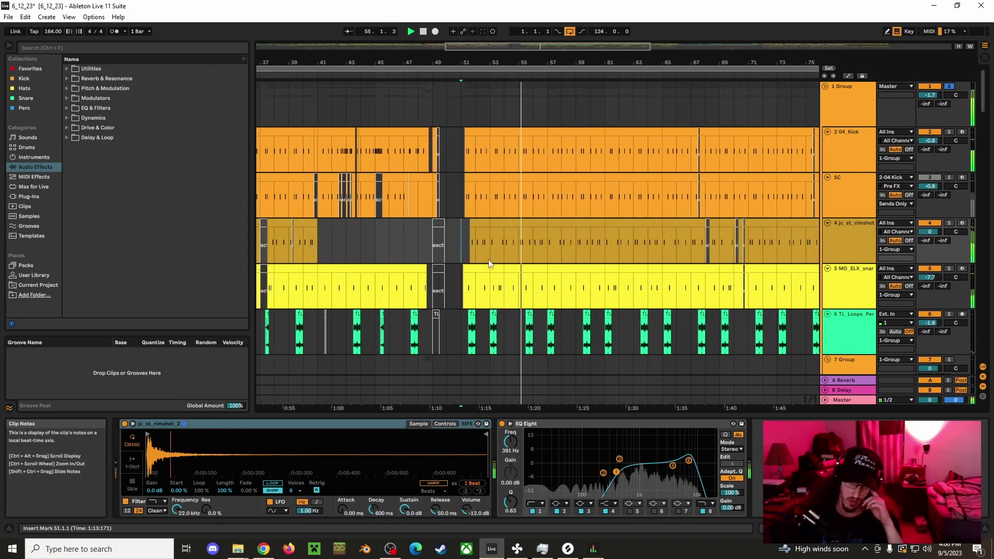
{"action": "scroll", "coordinate": [515, 284], "scroll_direction": "down", "scroll_amount": 2}
{"action": "scroll", "coordinate": [514, 284], "scroll_direction": "down", "scroll_amount": 6}
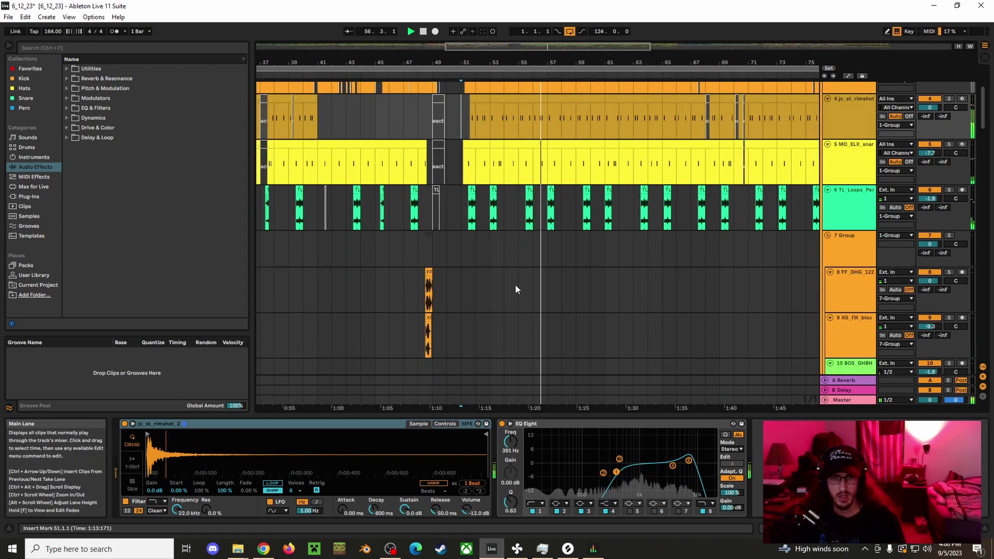
{"action": "scroll", "coordinate": [583, 309], "scroll_direction": "down", "scroll_amount": 10}
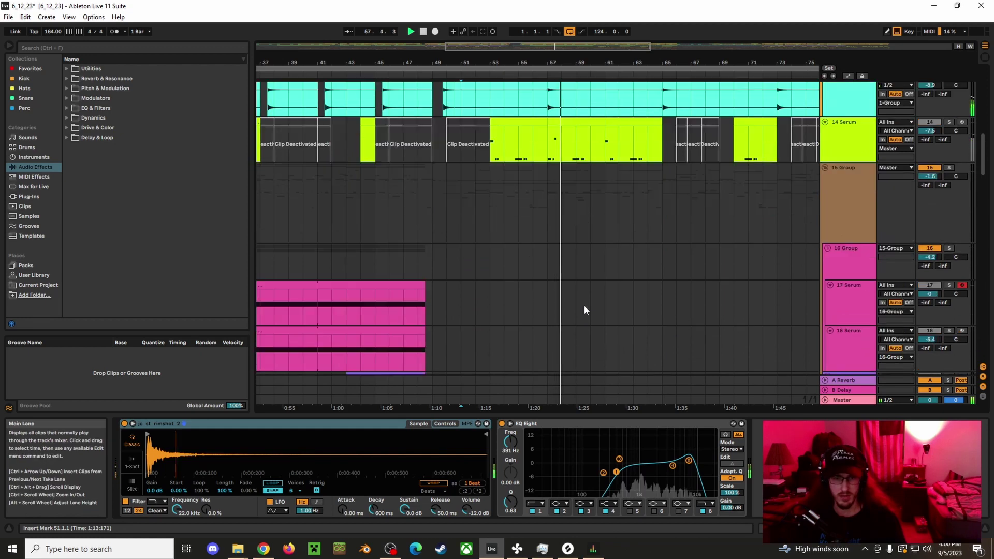
{"action": "scroll", "coordinate": [584, 306], "scroll_direction": "down", "scroll_amount": 5}
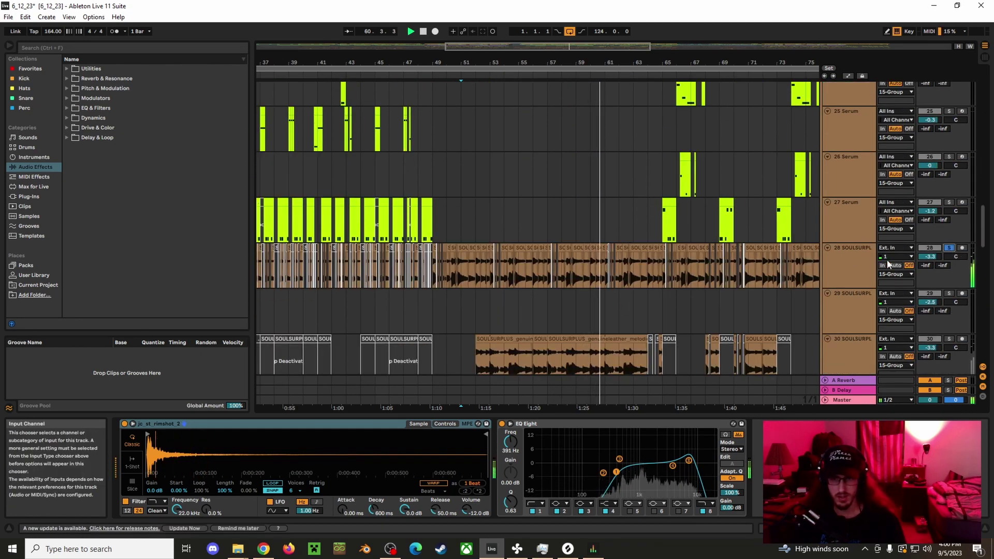
{"action": "left_click_drag", "start_coordinate": [613, 59], "coordinate": [597, 42]}
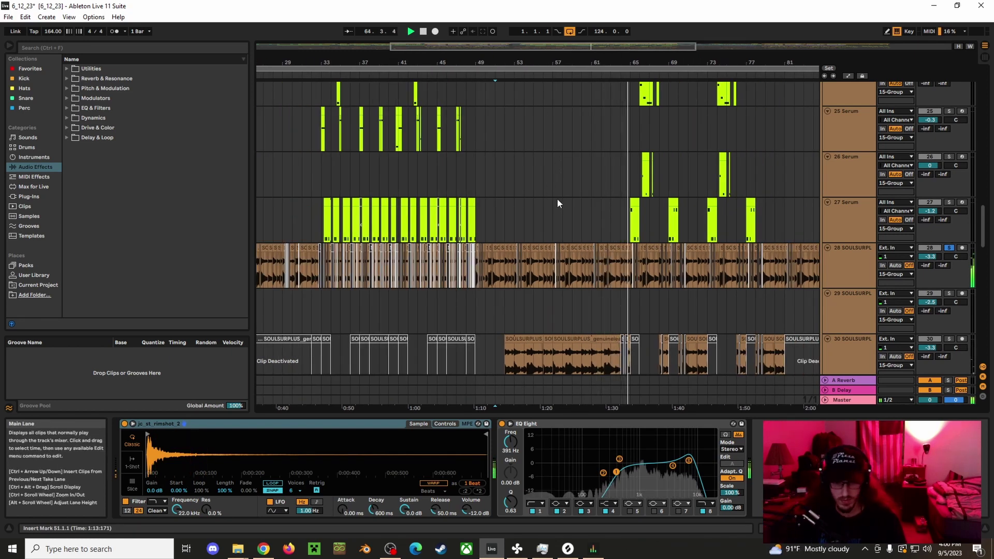
Look over the Serum tracks and drum group during playback, then stop and solo the 14 Serum track.
{"action": "scroll", "coordinate": [602, 204], "scroll_direction": "up", "scroll_amount": 3}
{"action": "scroll", "coordinate": [599, 209], "scroll_direction": "up", "scroll_amount": 10}
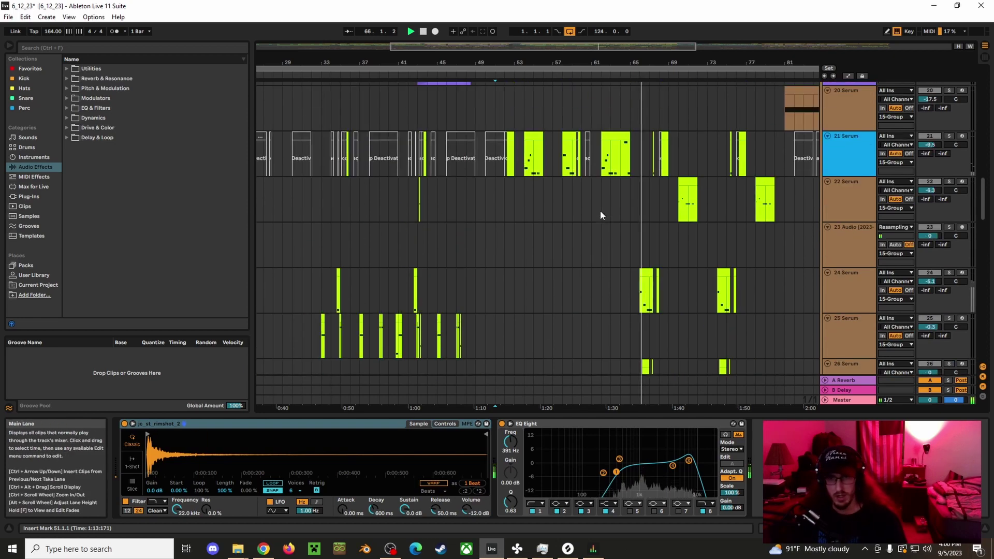
{"action": "scroll", "coordinate": [597, 234], "scroll_direction": "up", "scroll_amount": 10}
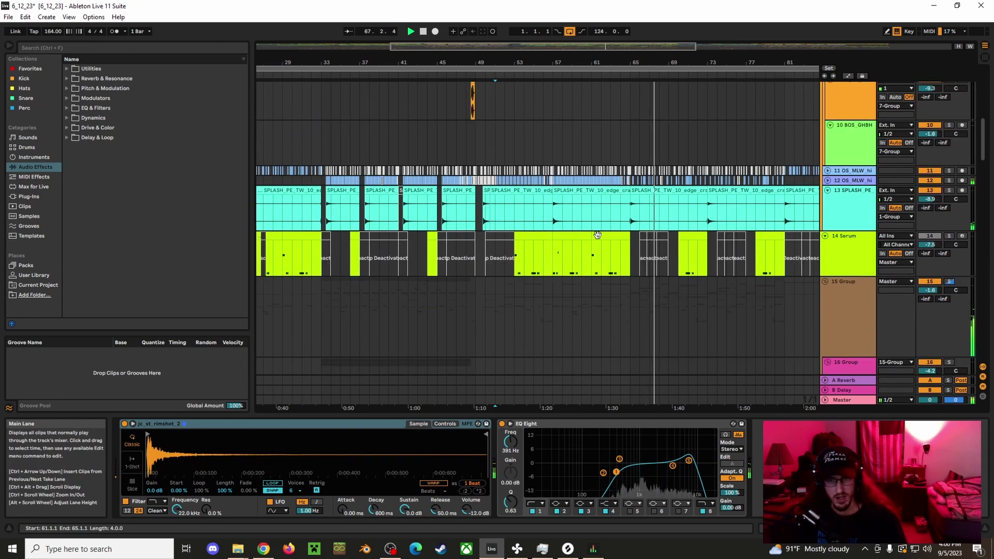
{"action": "scroll", "coordinate": [598, 235], "scroll_direction": "up", "scroll_amount": 1}
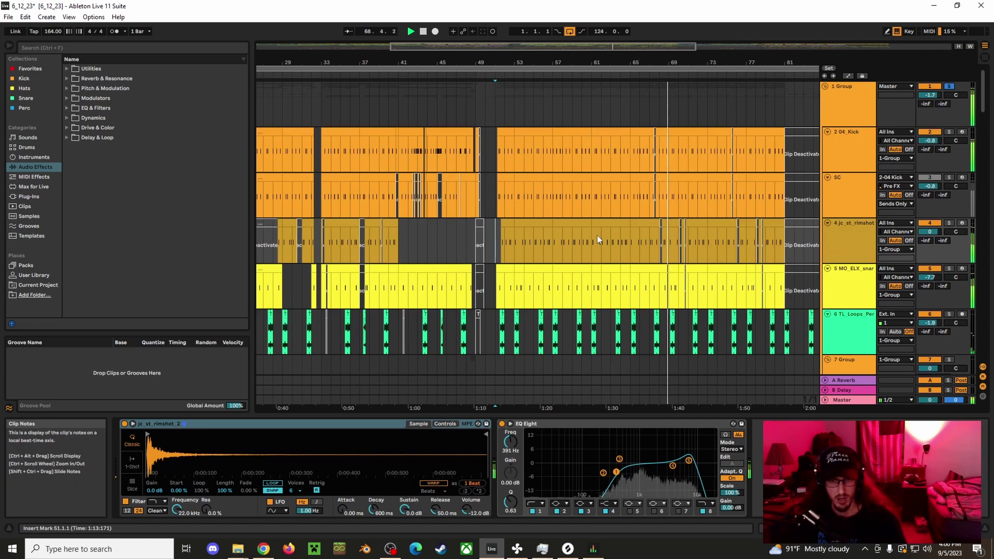
{"action": "scroll", "coordinate": [595, 248], "scroll_direction": "down", "scroll_amount": 3}
{"action": "scroll", "coordinate": [598, 263], "scroll_direction": "down", "scroll_amount": 6}
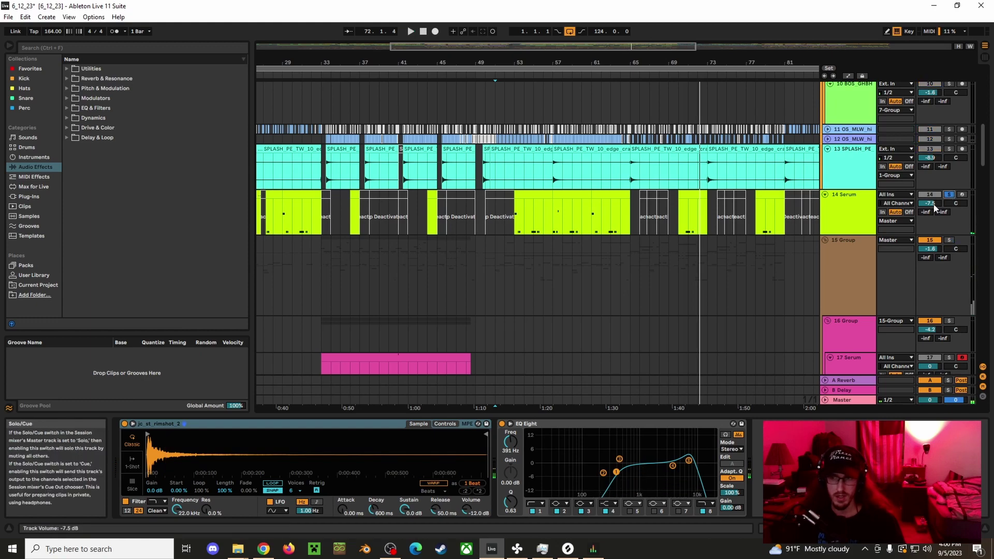
Play the soloed 14 Serum track from bar 53.
{"action": "scroll", "coordinate": [865, 212], "scroll_direction": "up", "scroll_amount": 7}
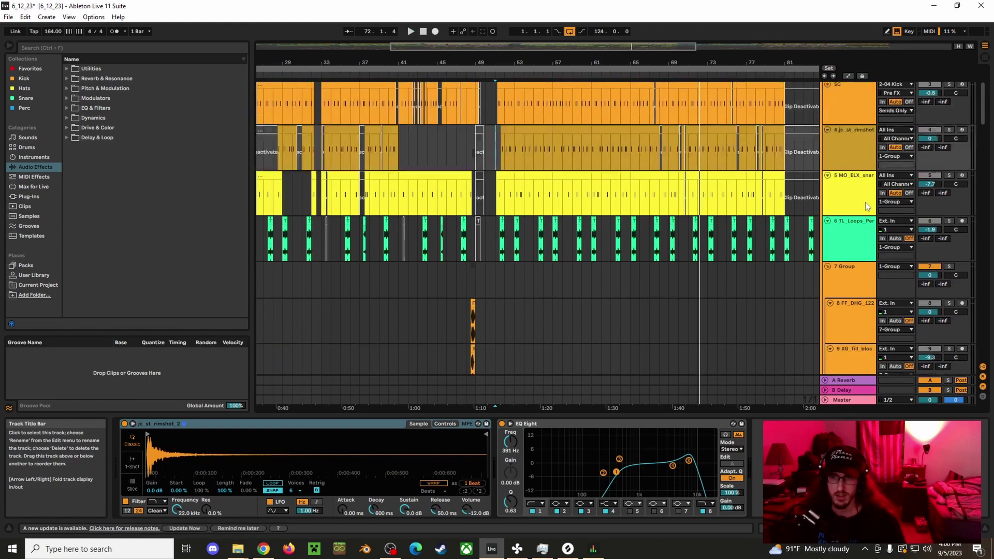
{"action": "scroll", "coordinate": [865, 202], "scroll_direction": "down", "scroll_amount": 4}
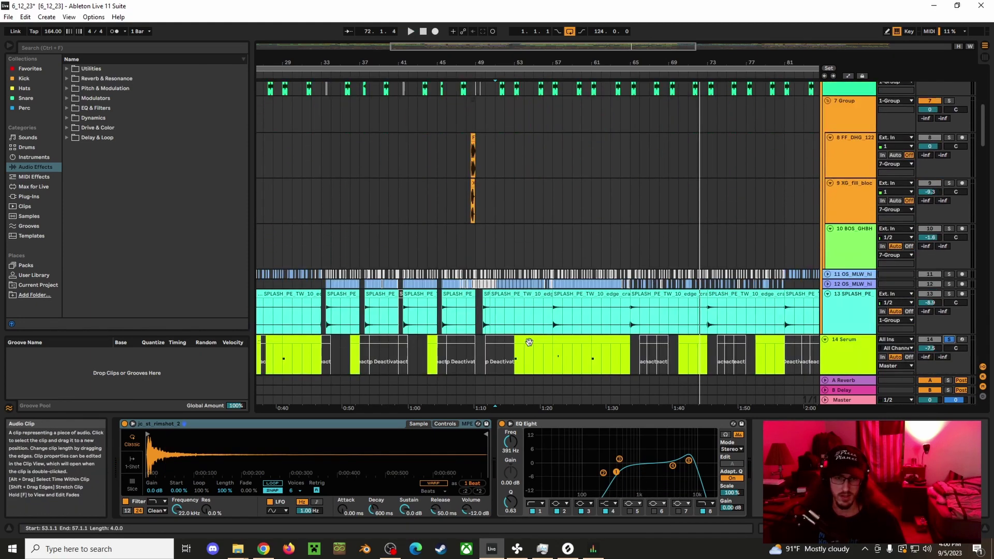
{"action": "scroll", "coordinate": [529, 342], "scroll_direction": "down", "scroll_amount": 2}
{"action": "key", "text": "space"}
{"action": "left_click", "coordinate": [514, 307]}
{"action": "key", "text": "space"}
{"action": "key", "text": "space"}
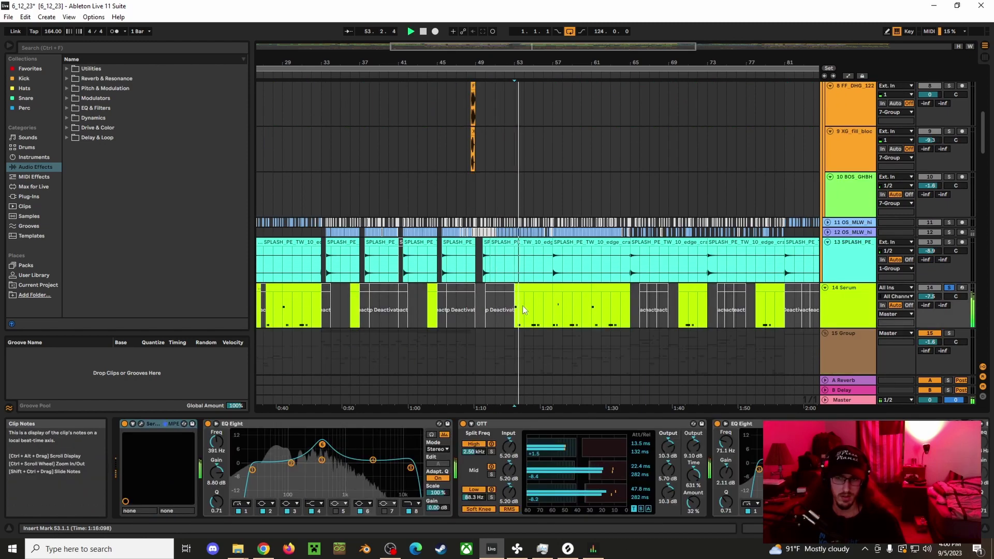
Add the drum group and track 28 to the soloed 14 Serum track during playback.
{"action": "scroll", "coordinate": [852, 265], "scroll_direction": "up", "scroll_amount": 6}
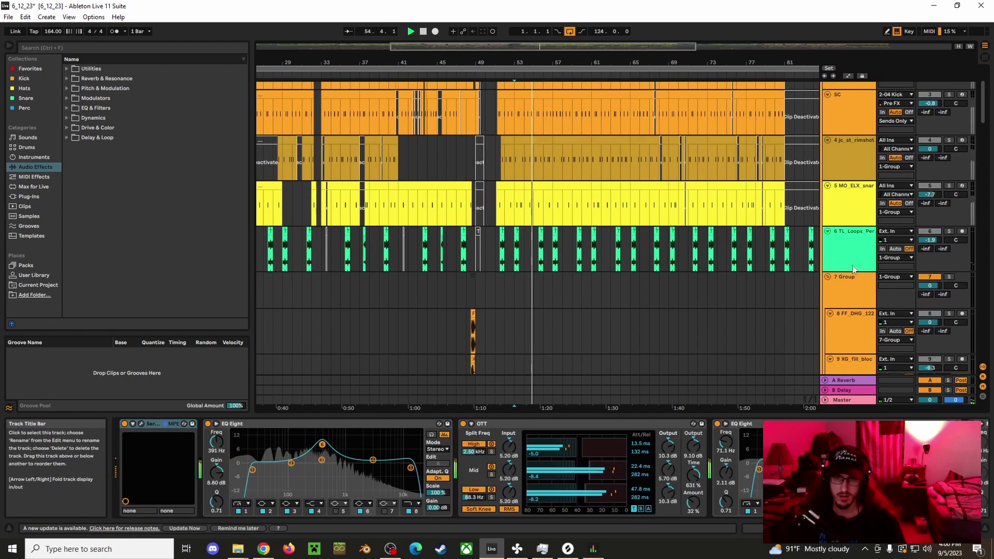
{"action": "scroll", "coordinate": [852, 269], "scroll_direction": "up", "scroll_amount": 3}
{"action": "left_click", "coordinate": [947, 86]}
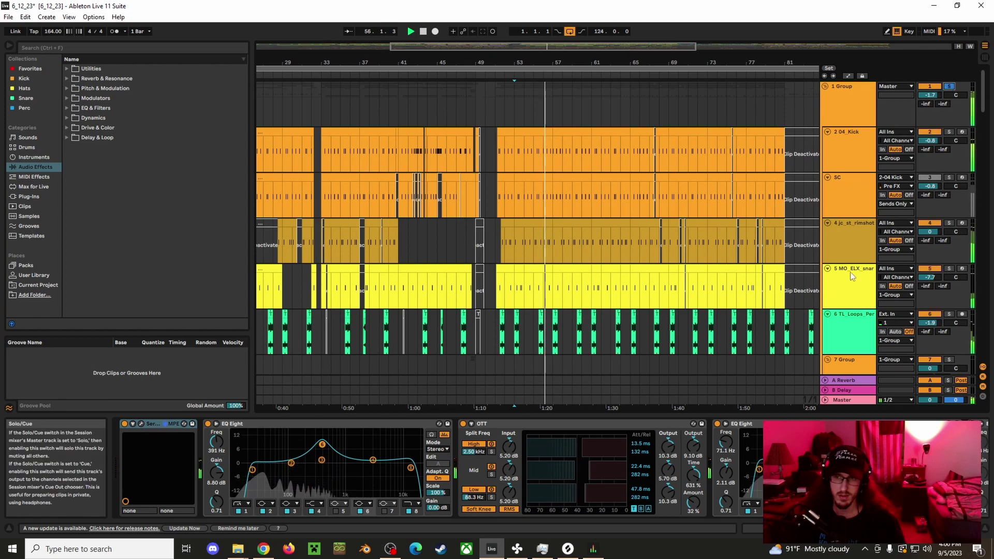
{"action": "scroll", "coordinate": [851, 274], "scroll_direction": "down", "scroll_amount": 10}
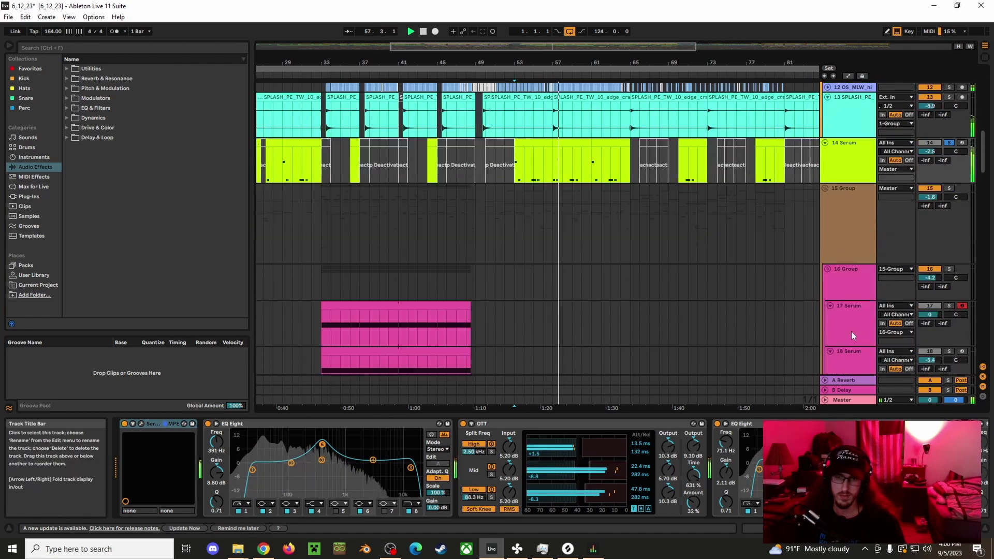
{"action": "scroll", "coordinate": [851, 332], "scroll_direction": "down", "scroll_amount": 8}
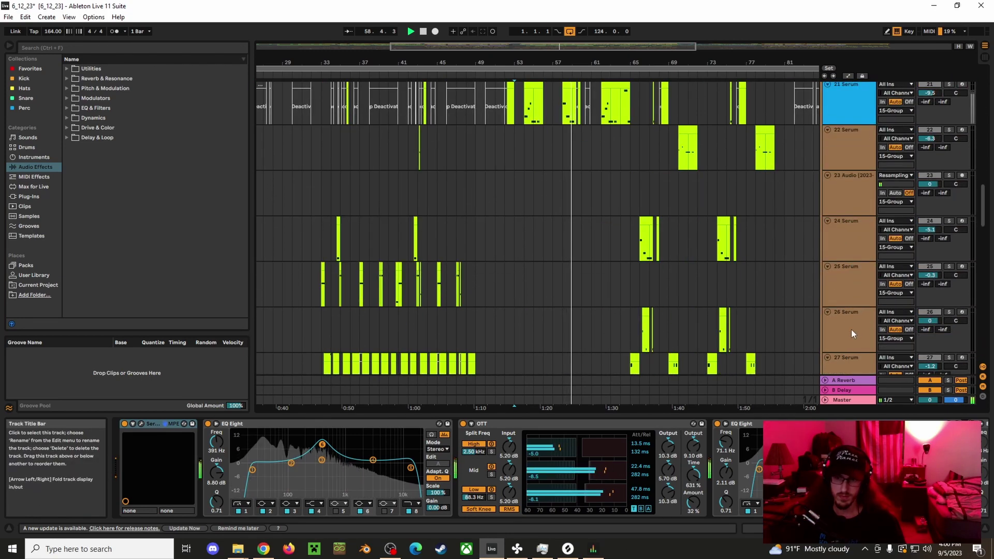
{"action": "scroll", "coordinate": [851, 330], "scroll_direction": "down", "scroll_amount": 3}
{"action": "scroll", "coordinate": [865, 284], "scroll_direction": "up", "scroll_amount": 1}
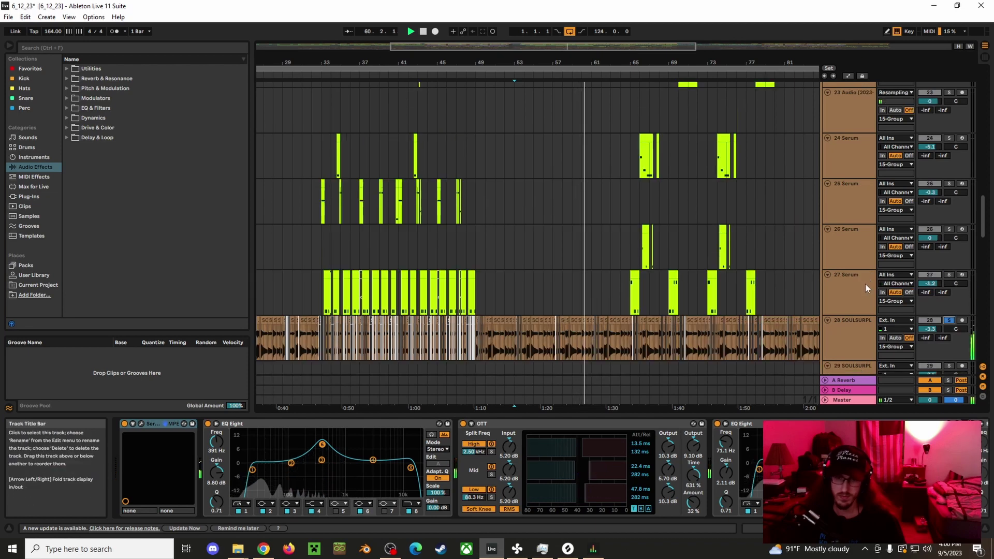
Examine the Serum clips around bars 51 to 79 and add the whole 15 Group to the soloed tracks.
{"action": "scroll", "coordinate": [864, 283], "scroll_direction": "up", "scroll_amount": 4}
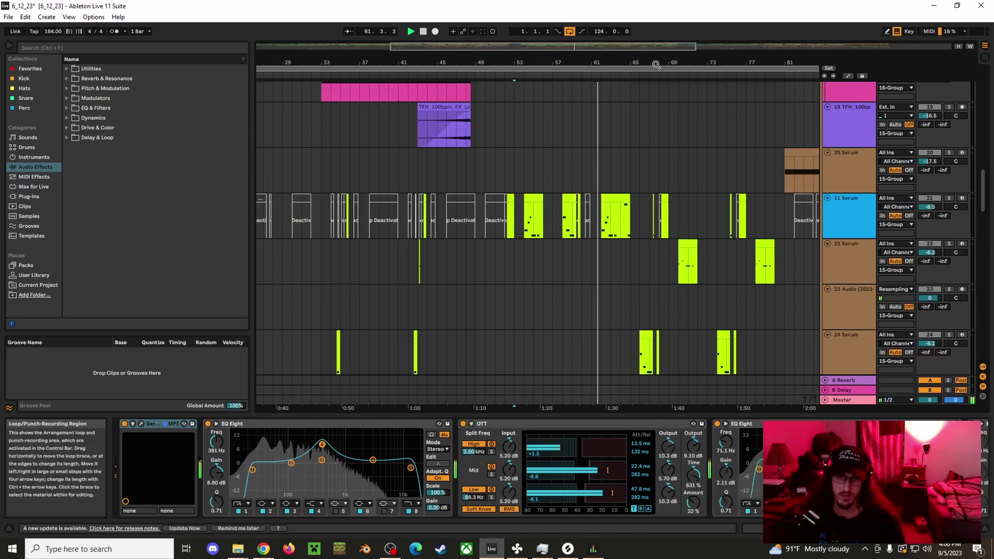
{"action": "left_click_drag", "start_coordinate": [655, 62], "coordinate": [567, 90]}
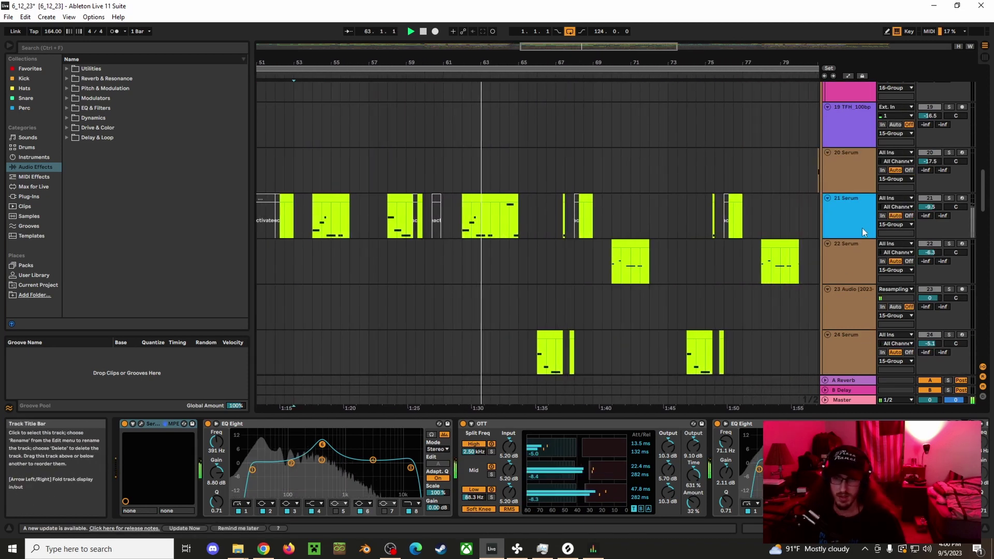
{"action": "scroll", "coordinate": [863, 228], "scroll_direction": "down", "scroll_amount": 2}
{"action": "scroll", "coordinate": [874, 189], "scroll_direction": "up", "scroll_amount": 10}
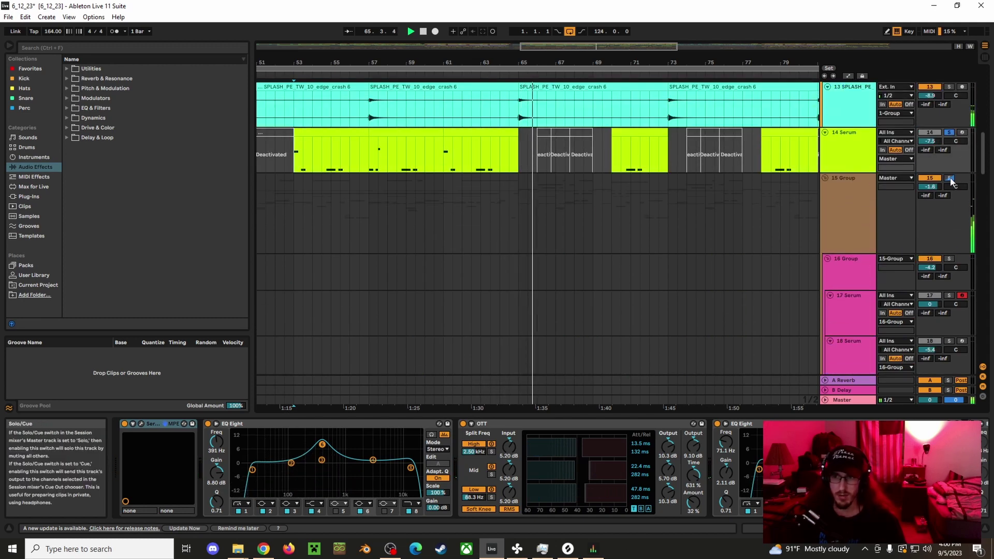
{"action": "scroll", "coordinate": [861, 248], "scroll_direction": "down", "scroll_amount": 3}
{"action": "scroll", "coordinate": [859, 247], "scroll_direction": "down", "scroll_amount": 12}
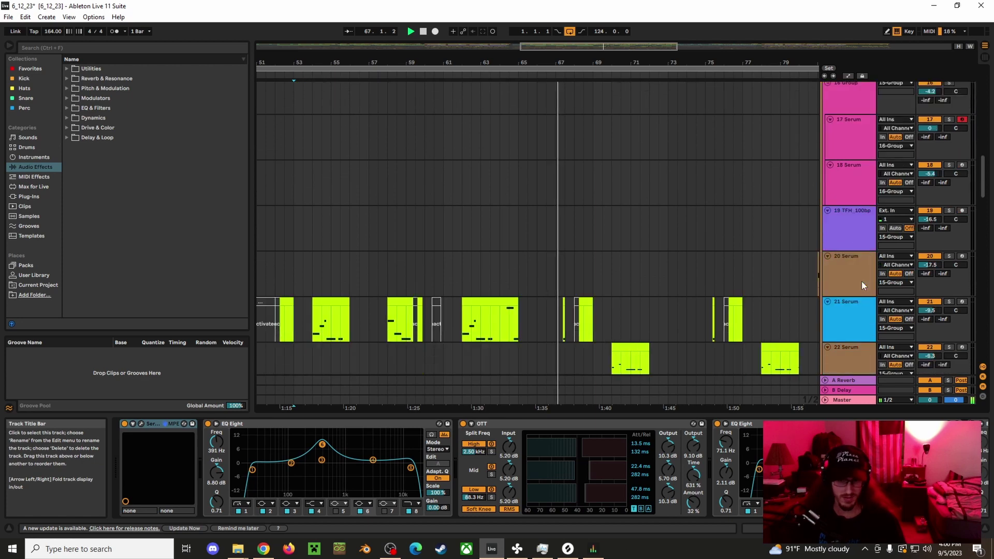
Stop playback, inspect the Serum clips around bar 65 and show the devices of tracks 24 Serum and 27 Serum.
{"action": "left_click", "coordinate": [519, 180]}
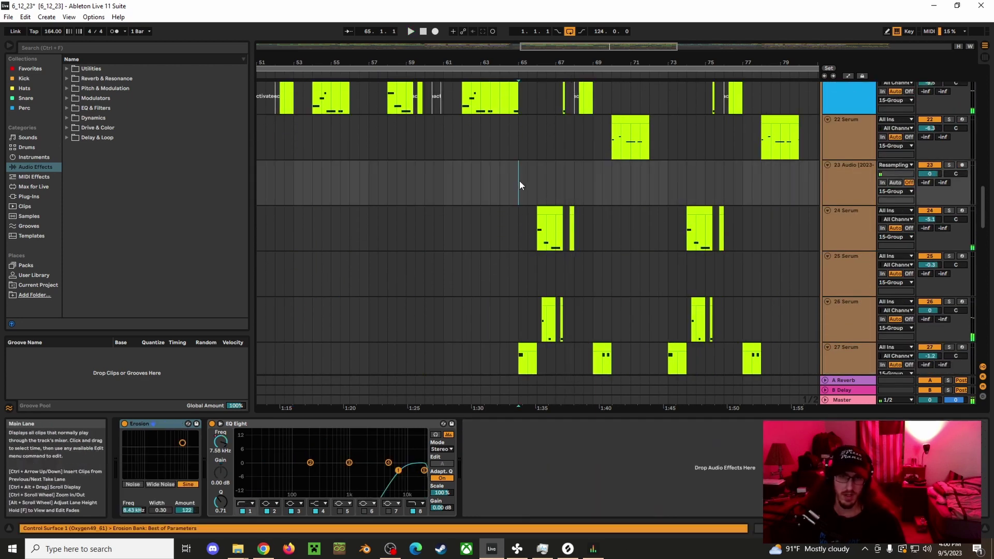
{"action": "scroll", "coordinate": [520, 180], "scroll_direction": "down", "scroll_amount": 5}
{"action": "scroll", "coordinate": [854, 150], "scroll_direction": "up", "scroll_amount": 2}
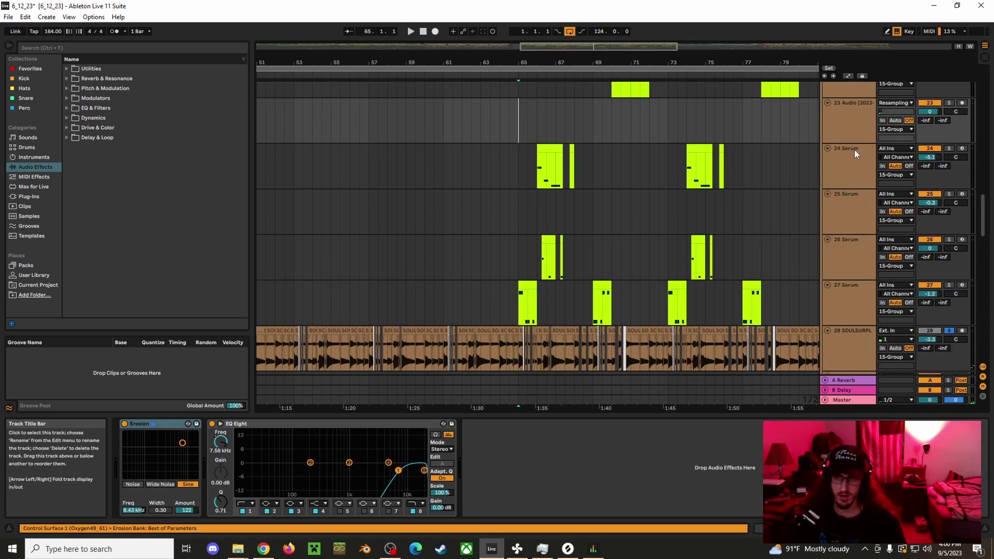
{"action": "left_click", "coordinate": [523, 178]}
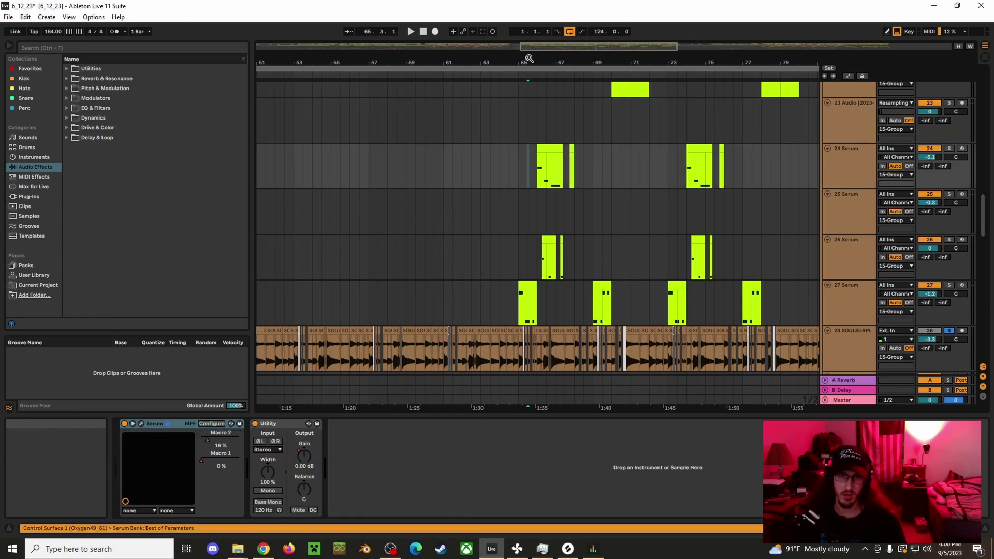
{"action": "left_click_drag", "start_coordinate": [520, 63], "coordinate": [552, 116]}
{"action": "left_click", "coordinate": [856, 295]}
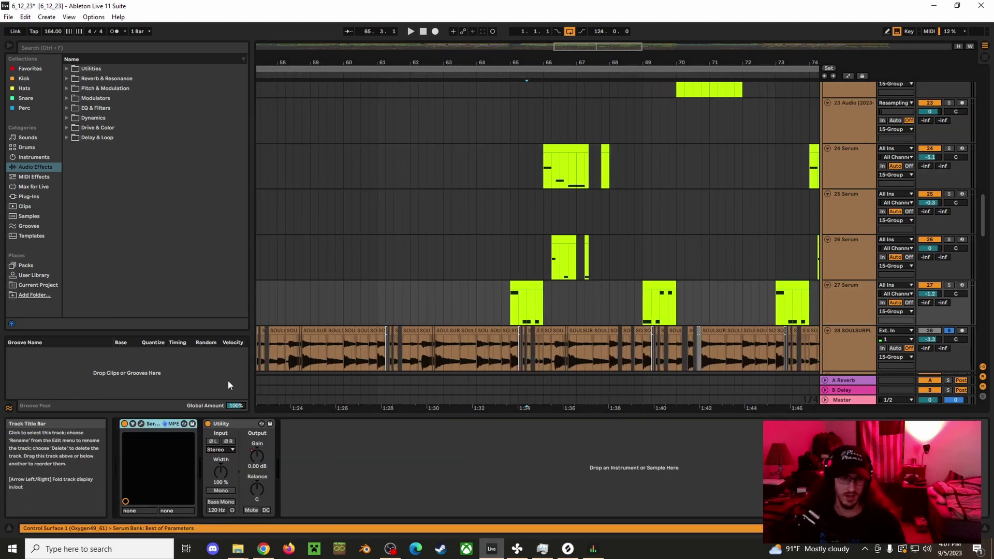
Open the Serum instrument window of track 27 and play the track soloed from bar 65.
{"action": "left_click", "coordinate": [141, 423]}
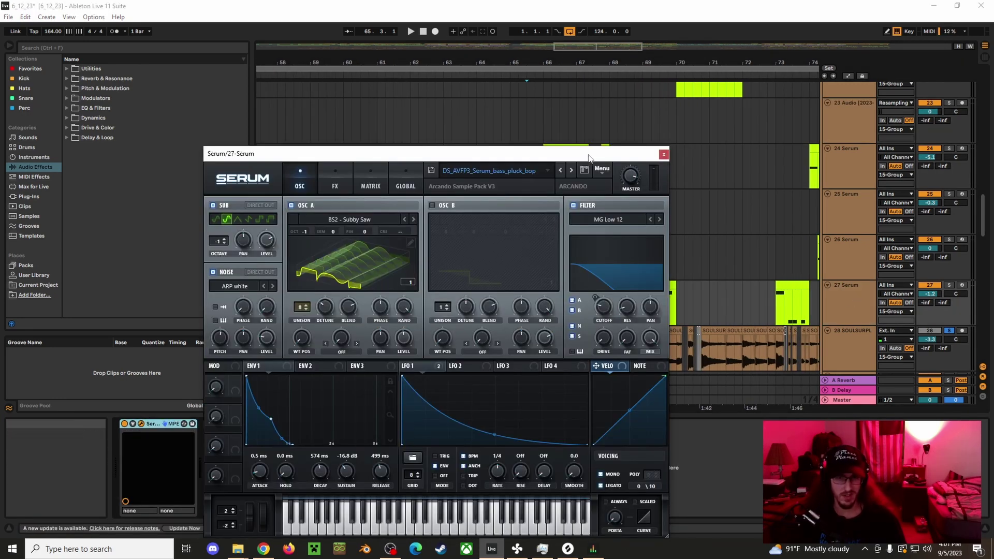
{"action": "left_click_drag", "start_coordinate": [588, 158], "coordinate": [338, 149]}
{"action": "left_click", "coordinate": [949, 286]}
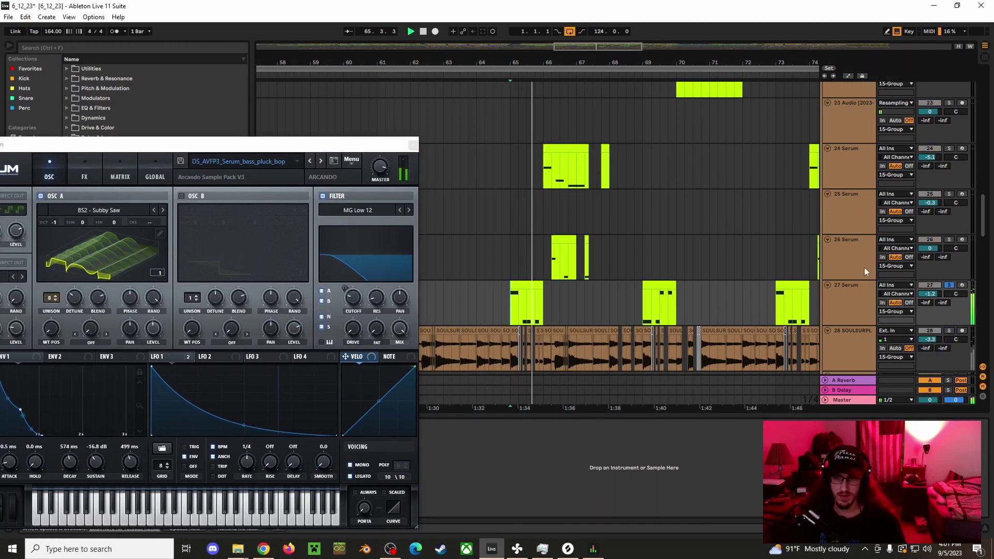
Play the soloed 26 Serum track from its clip at bar 66 and stop at the bar 69 clip of track 27.
{"action": "left_click", "coordinate": [555, 270]}
{"action": "key", "text": "space"}
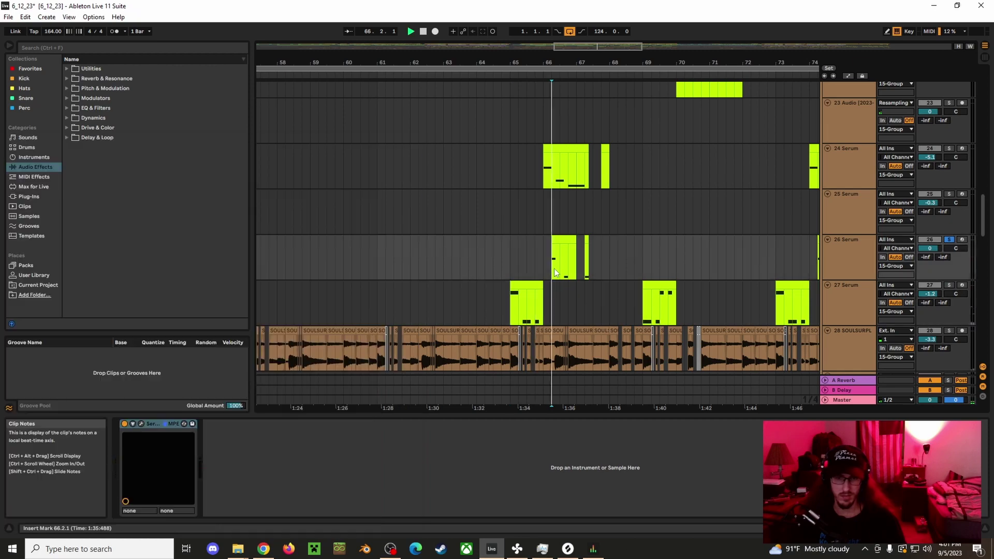
{"action": "left_click", "coordinate": [642, 300]}
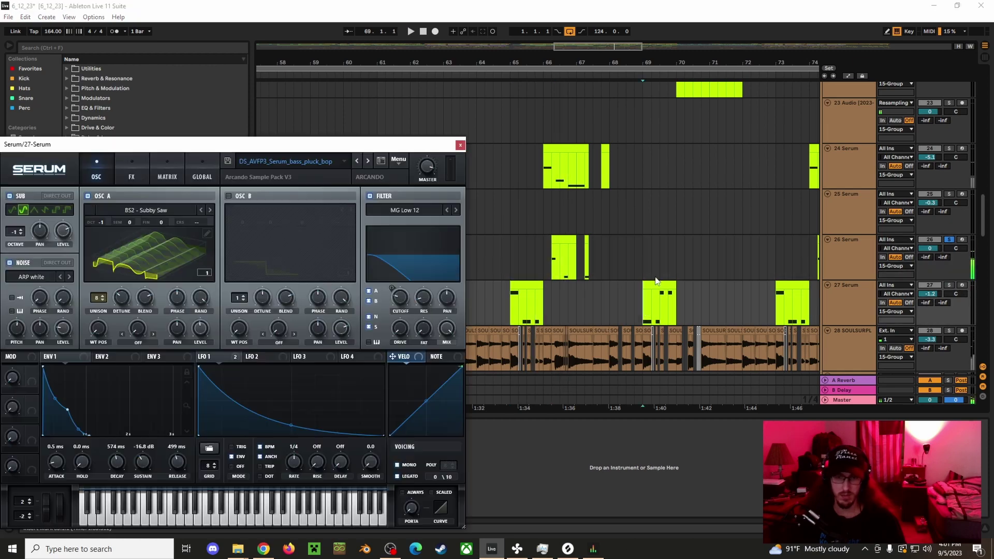
Play the soloed 24 Serum track from bar 66 and stop playback.
{"action": "left_click", "coordinate": [545, 172]}
{"action": "left_click", "coordinate": [949, 149]}
{"action": "key", "text": "space"}
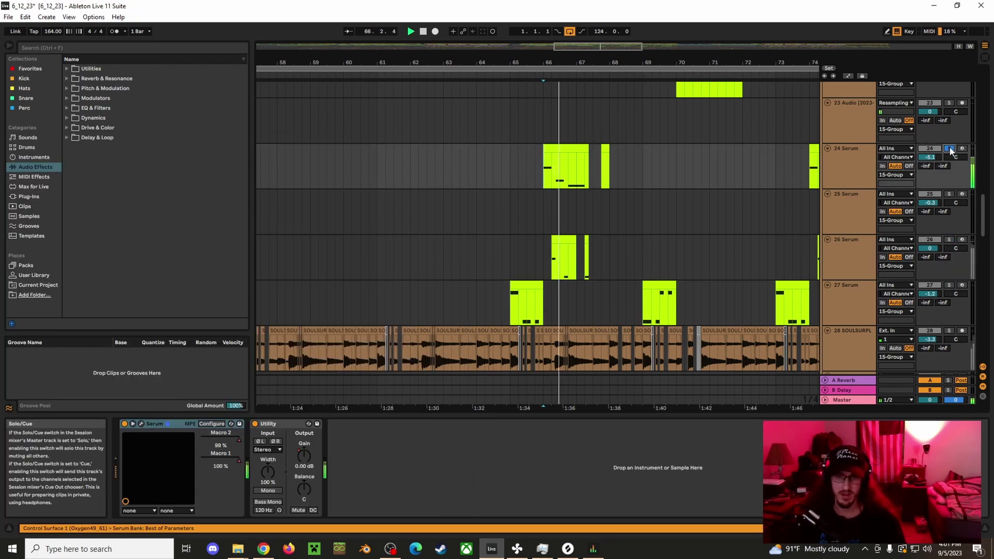
{"action": "scroll", "coordinate": [595, 217], "scroll_direction": "up", "scroll_amount": 3}
{"action": "key", "text": "space"}
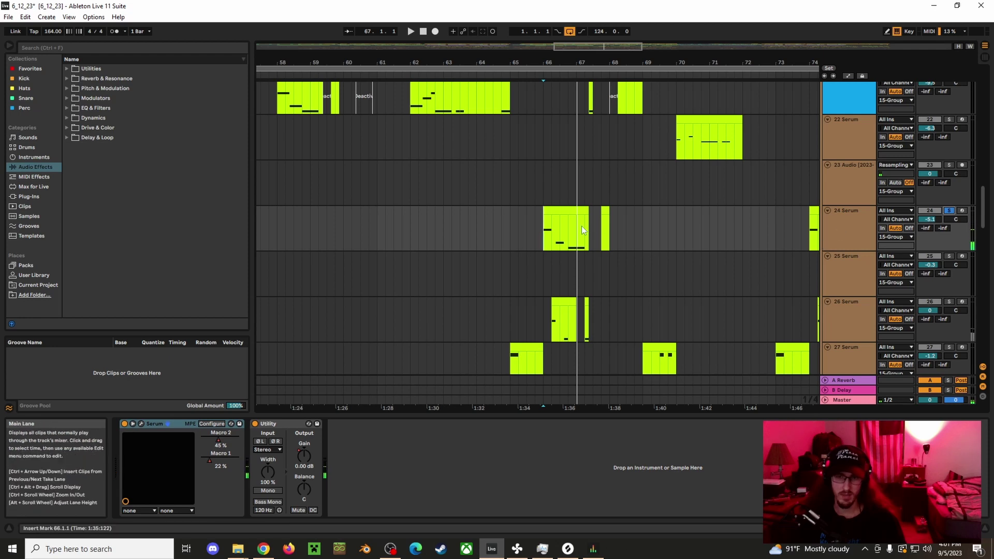
Play the soloed 22 Serum track from its clip at bar 70.
{"action": "scroll", "coordinate": [711, 240], "scroll_direction": "up", "scroll_amount": 4}
{"action": "left_click", "coordinate": [684, 225]}
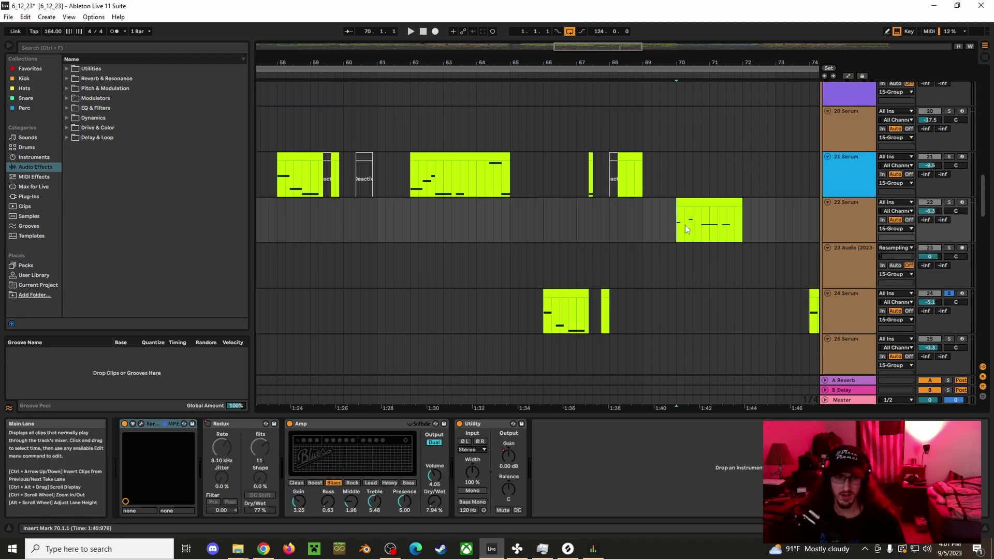
{"action": "left_click", "coordinate": [949, 202]}
{"action": "key", "text": "space"}
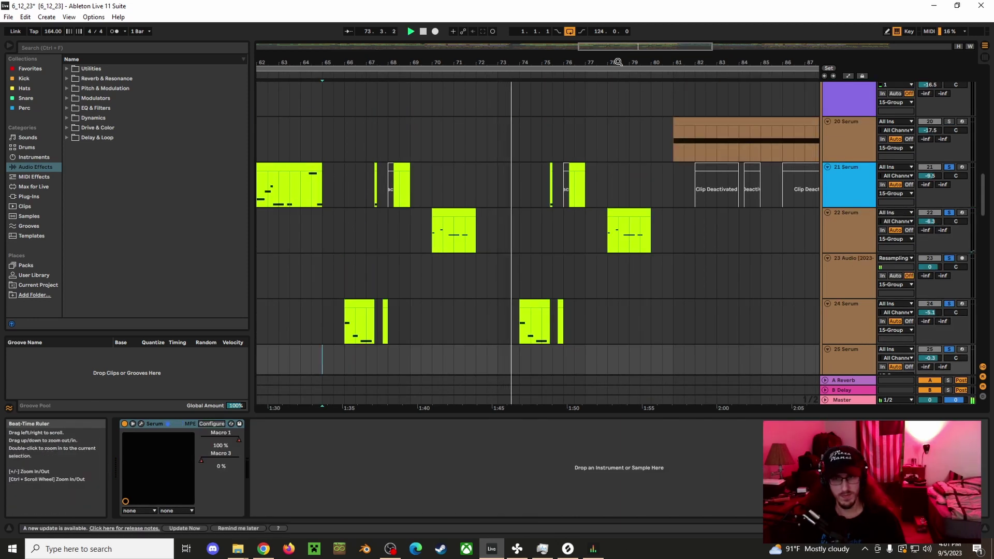
Listen to the soloed Serum tracks layered together from bar 65 while examining their clips.
{"action": "left_click_drag", "start_coordinate": [585, 61], "coordinate": [670, 24]}
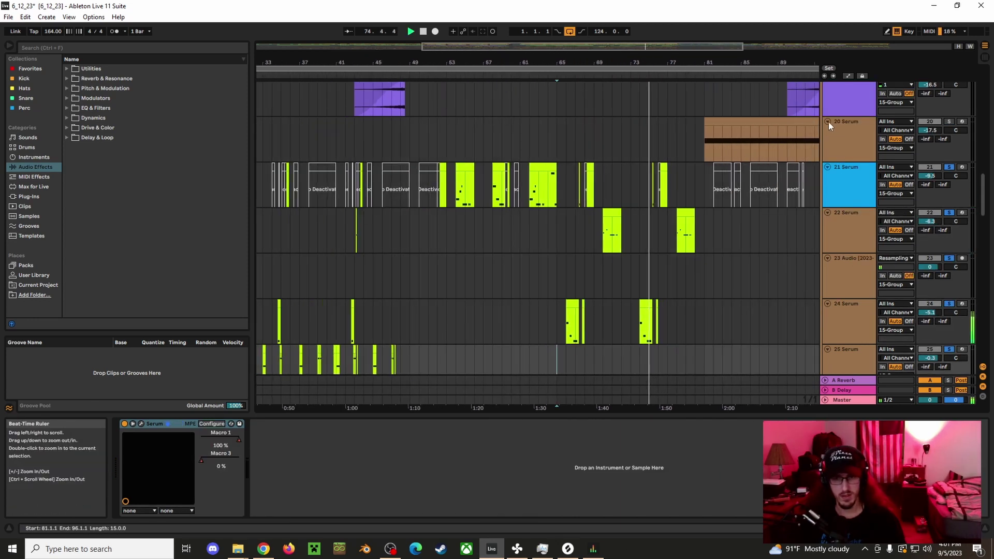
{"action": "scroll", "coordinate": [737, 272], "scroll_direction": "down", "scroll_amount": 5}
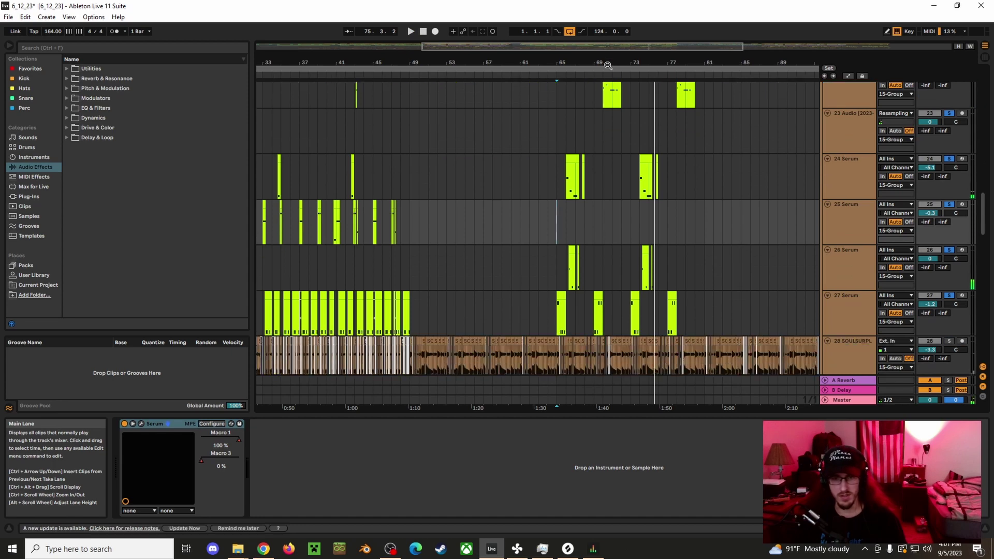
{"action": "left_click_drag", "start_coordinate": [543, 62], "coordinate": [601, 83]}
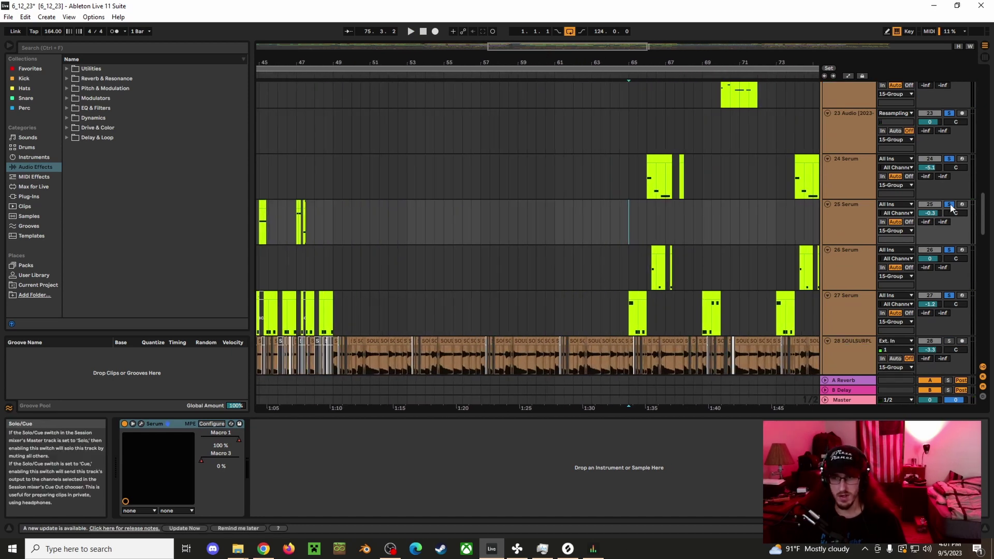
Solo track 30 with the SOULSURPLUS melodic loop and play it from bar 52.
{"action": "scroll", "coordinate": [722, 259], "scroll_direction": "down", "scroll_amount": 8}
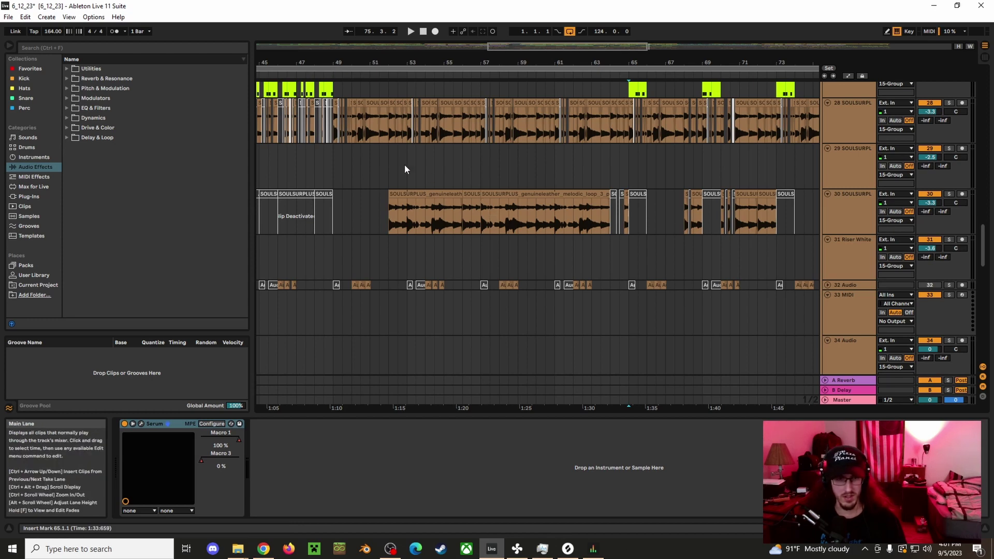
{"action": "left_click", "coordinate": [392, 171]}
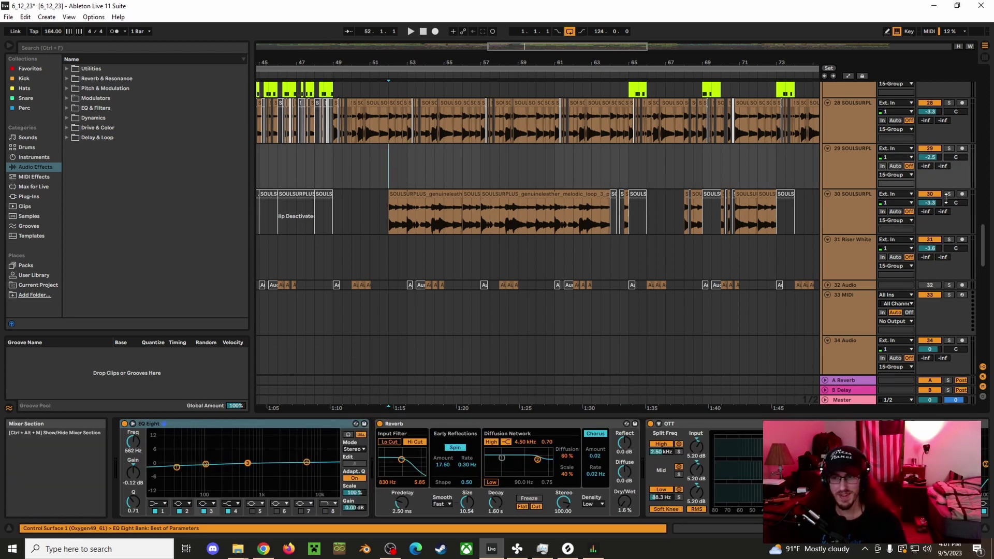
{"action": "left_click", "coordinate": [948, 195]}
{"action": "key", "text": "space"}
Compare the effect chains of SOULSURPLUS tracks 28 and 30 during playback.
{"action": "left_click", "coordinate": [853, 217]}
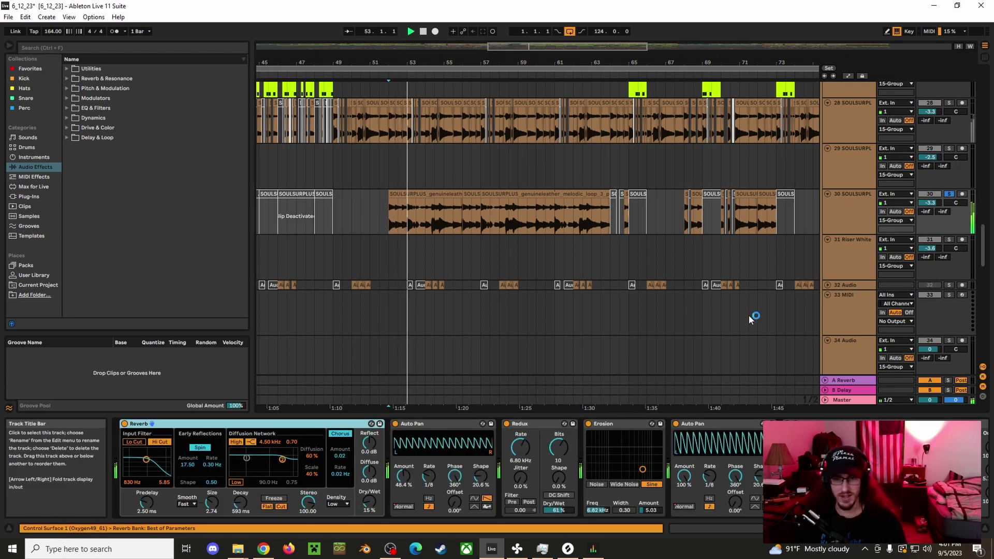
{"action": "left_click_drag", "start_coordinate": [872, 528], "coordinate": [890, 528]}
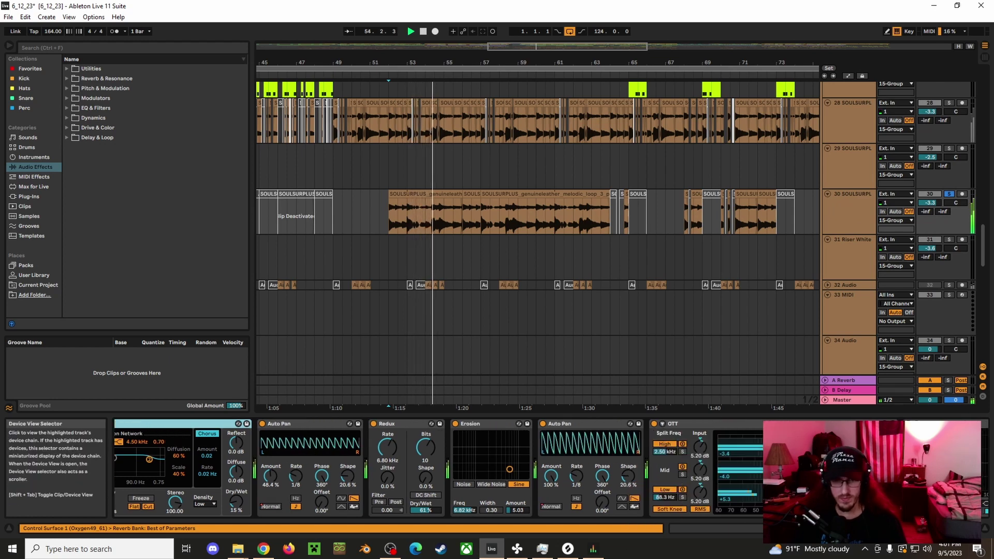
{"action": "left_click", "coordinate": [852, 111]}
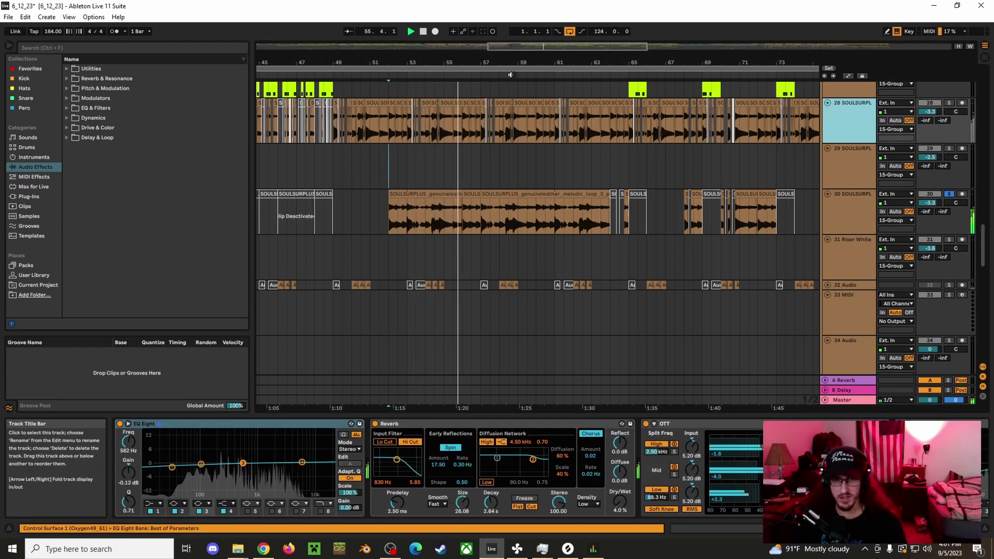
{"action": "left_click_drag", "start_coordinate": [506, 62], "coordinate": [649, 91]}
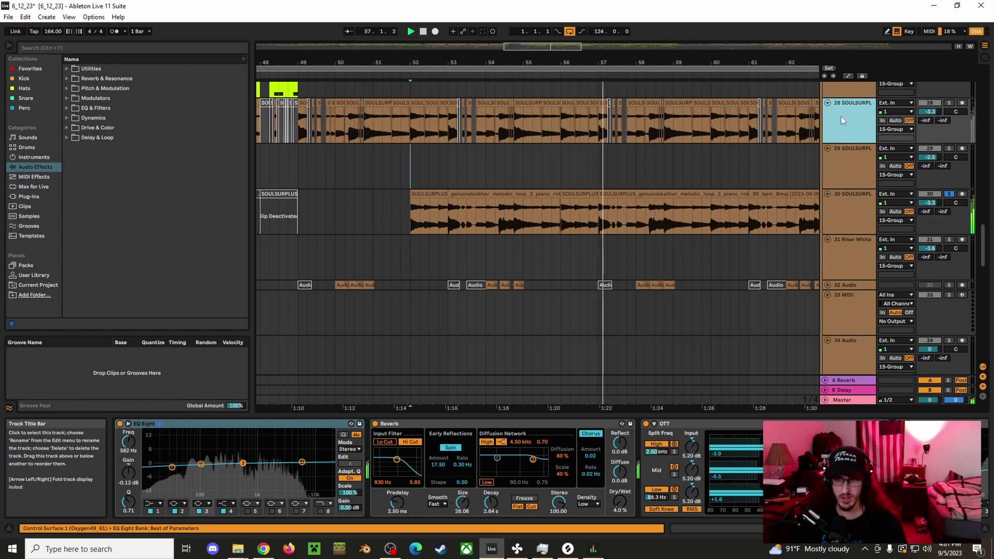
{"action": "left_click", "coordinate": [844, 213]}
{"action": "left_click", "coordinate": [846, 123]}
{"action": "left_click", "coordinate": [839, 219]}
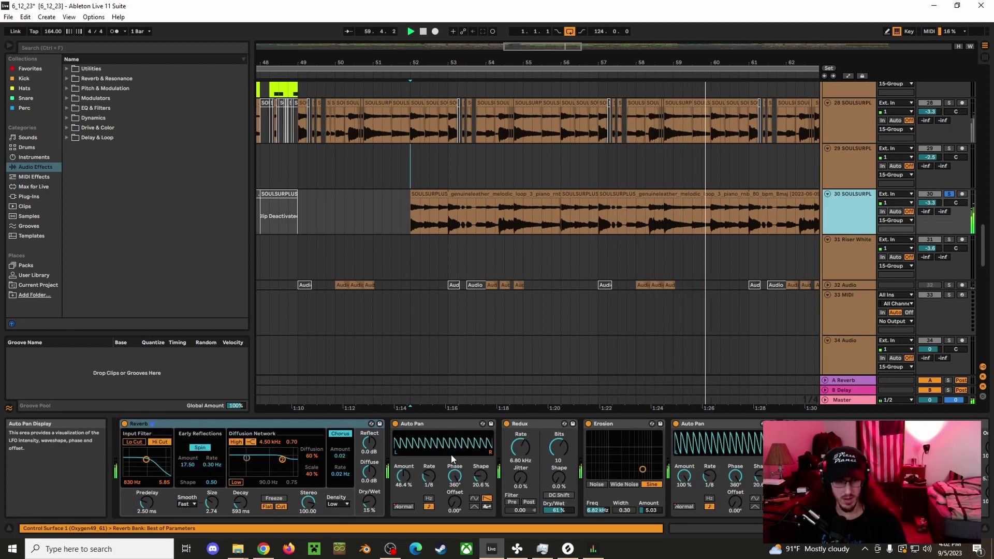
Show the automation of the first Auto Pan's Invert setting on track 30 around bars 51 to 58 and stop playback.
{"action": "left_click", "coordinate": [440, 424]}
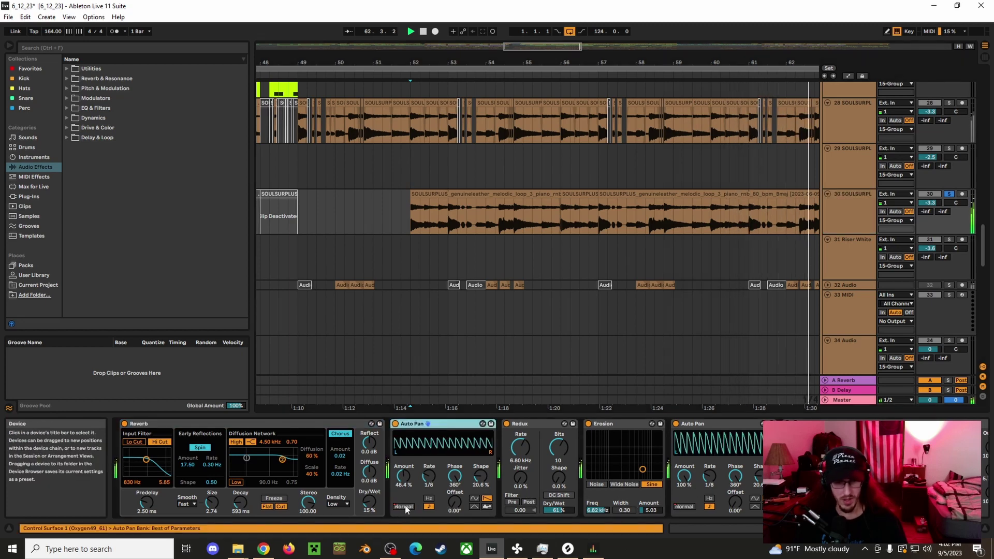
{"action": "right_click", "coordinate": [407, 459]}
{"action": "left_click", "coordinate": [434, 464]}
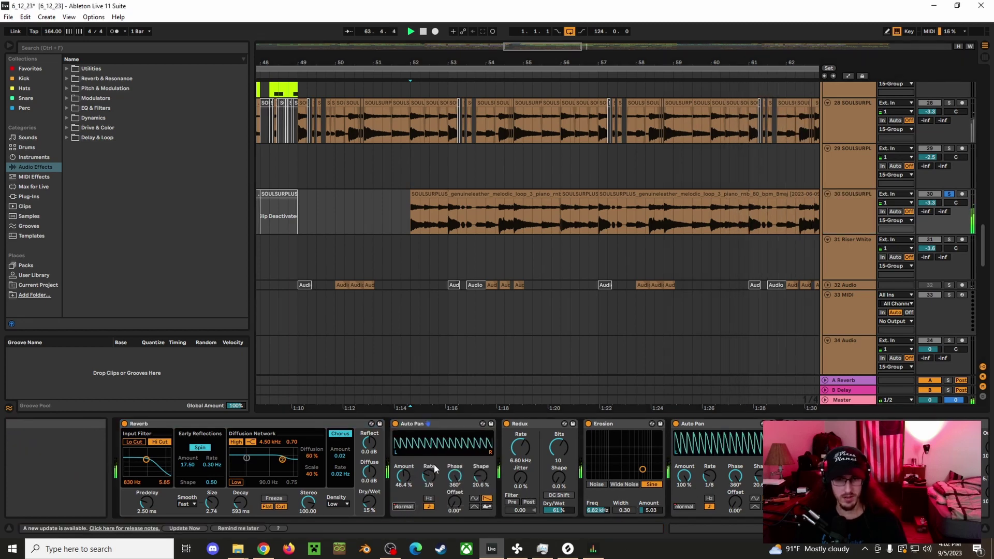
{"action": "key", "text": "space"}
{"action": "left_click_drag", "start_coordinate": [667, 60], "coordinate": [746, 93]}
{"action": "left_click_drag", "start_coordinate": [565, 82], "coordinate": [565, 88]}
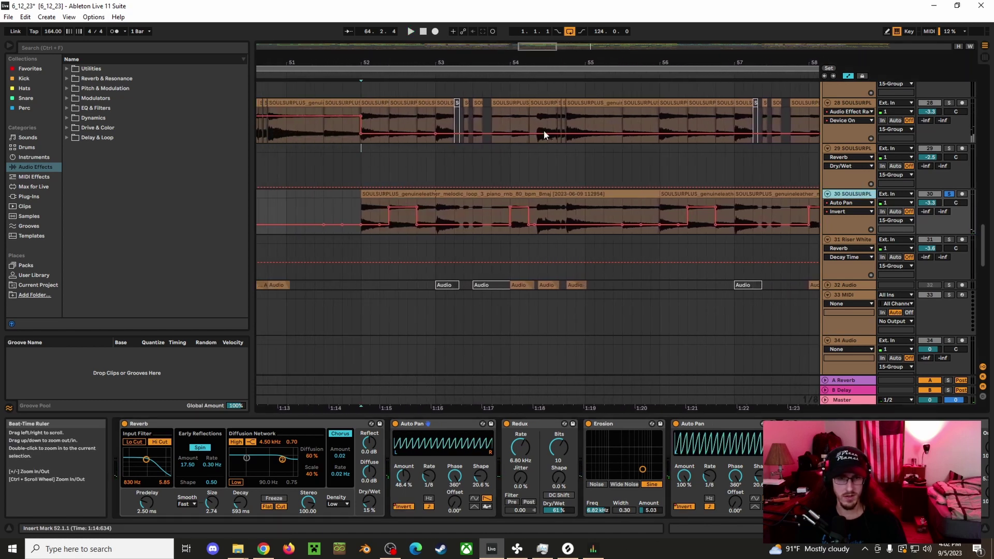
Play track 30 from bar 52 against its Invert automation, inspect the rest of its effects and hide the automation.
{"action": "left_click", "coordinate": [360, 210]}
{"action": "key", "text": "space"}
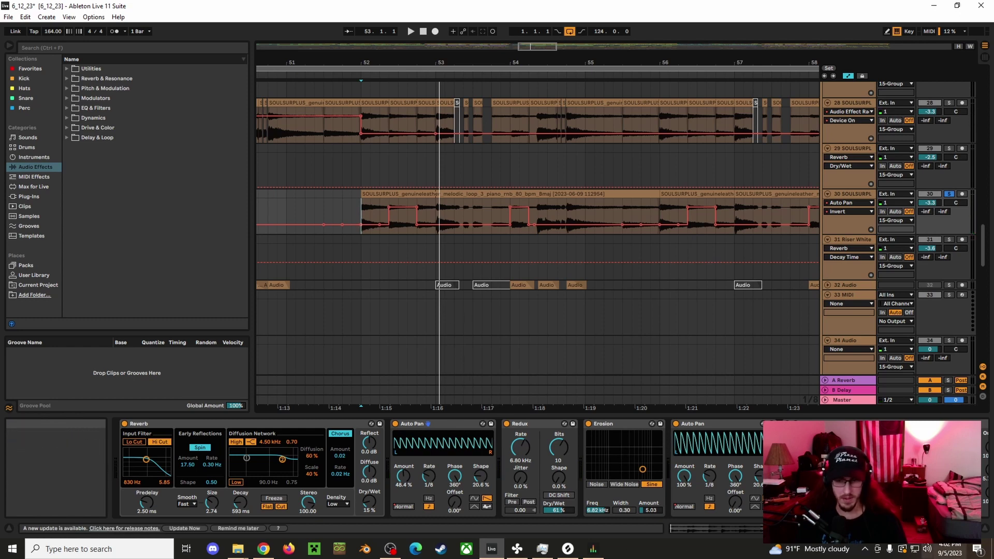
{"action": "scroll", "coordinate": [428, 423], "scroll_direction": "right", "scroll_amount": 10}
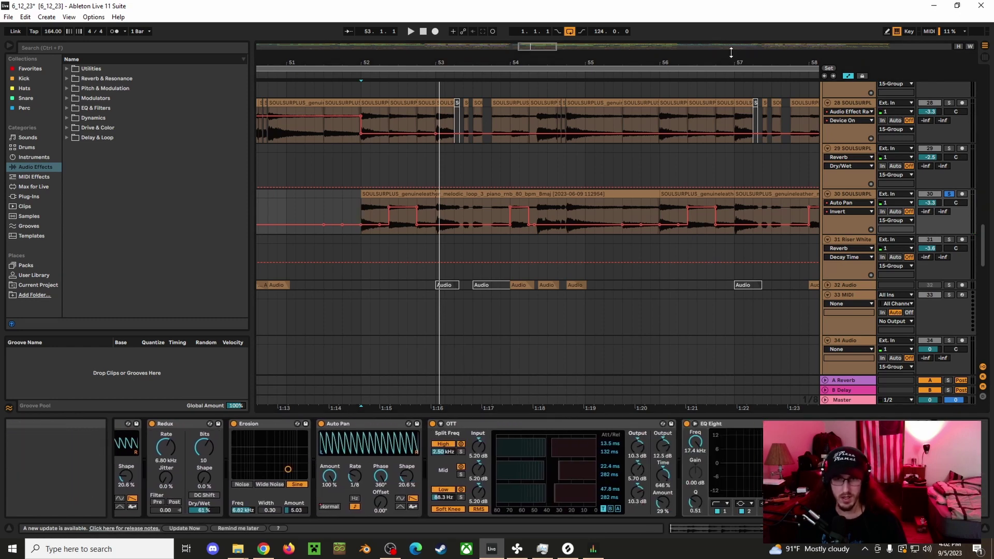
{"action": "left_click_drag", "start_coordinate": [731, 52], "coordinate": [914, 88]}
{"action": "left_click", "coordinate": [847, 76]}
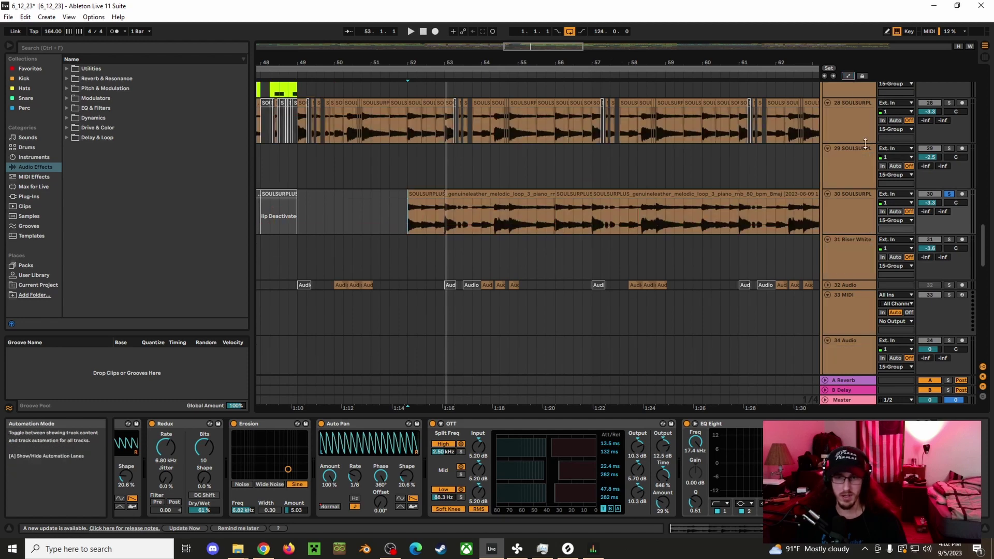
Solo the 37 Group and play its vocal chops from bar 51.
{"action": "scroll", "coordinate": [673, 313], "scroll_direction": "down", "scroll_amount": 8}
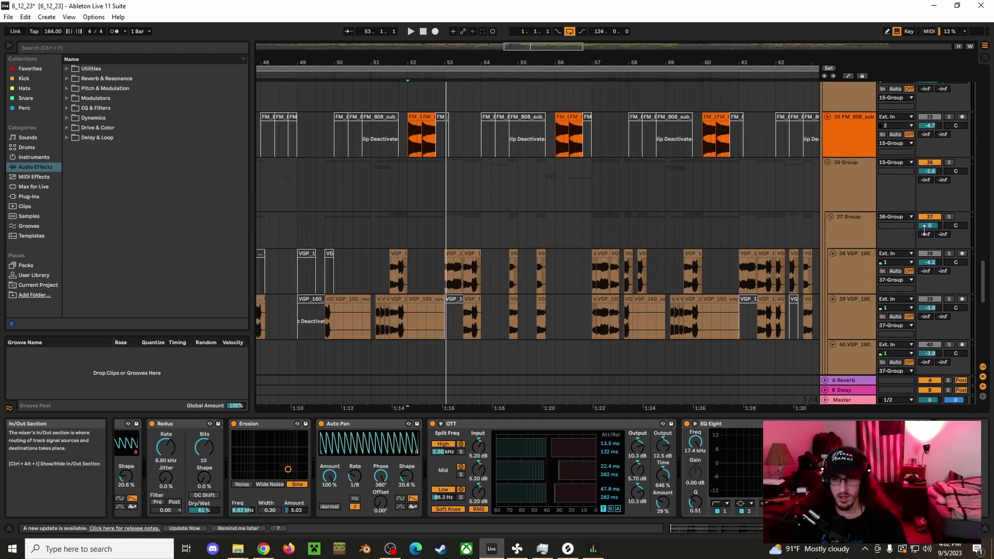
{"action": "left_click", "coordinate": [948, 217]}
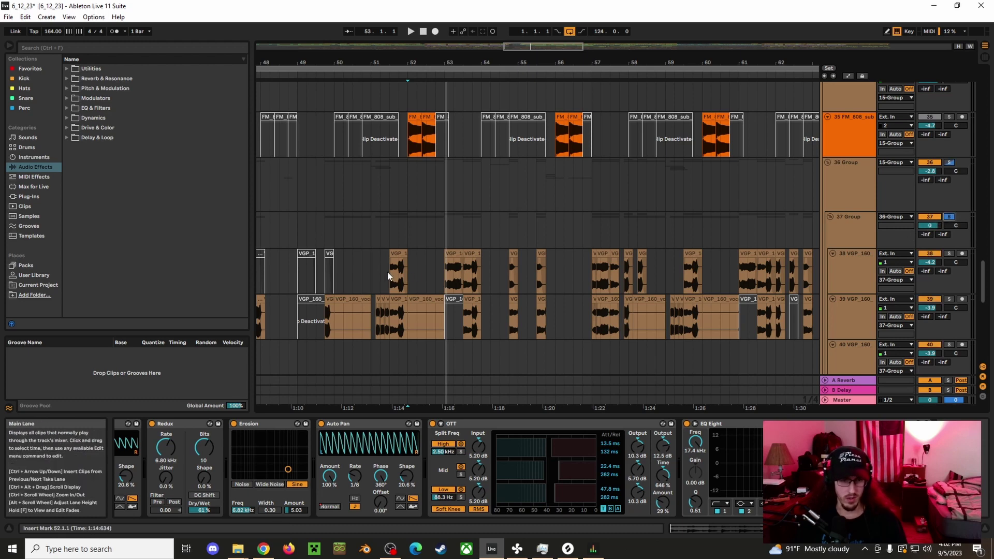
{"action": "left_click", "coordinate": [397, 269]}
{"action": "key", "text": "space"}
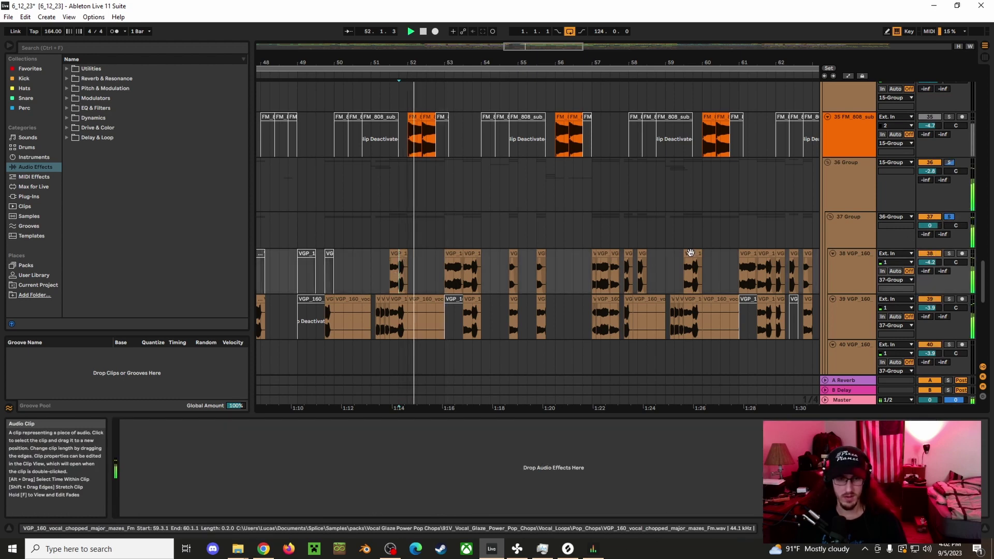
{"action": "scroll", "coordinate": [818, 278], "scroll_direction": "down", "scroll_amount": 5}
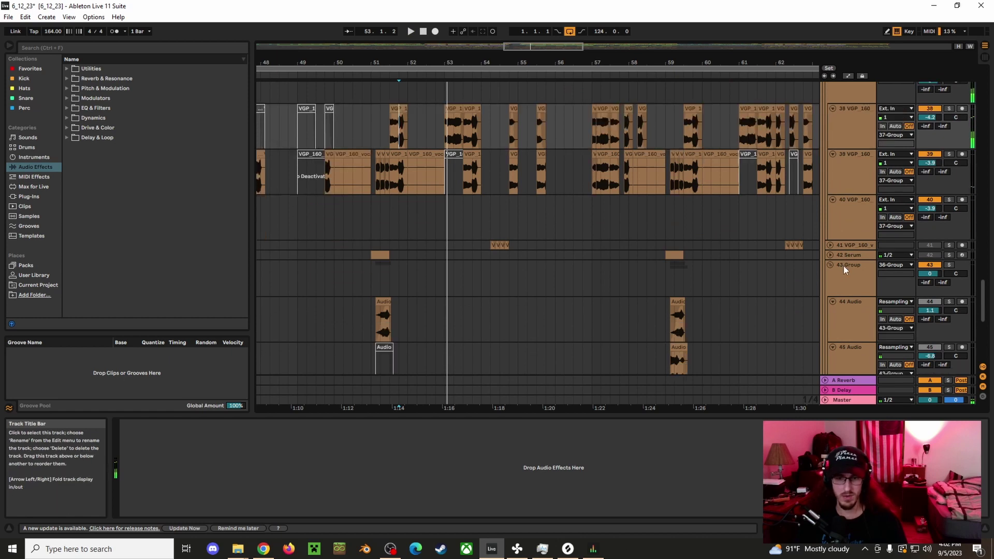
Insert a new audio track below track 38 and copy the vocal chop clip at 51.3.1 onto it.
{"action": "scroll", "coordinate": [854, 184], "scroll_direction": "up", "scroll_amount": 3}
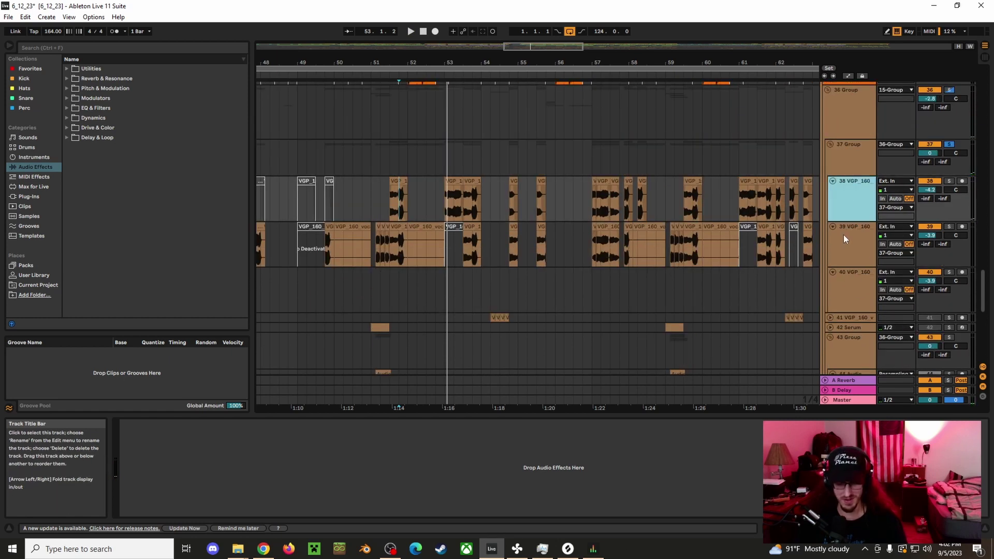
{"action": "key", "text": "ctrl+t"}
{"action": "left_click", "coordinate": [394, 181]}
{"action": "key", "text": "ctrl+c"}
{"action": "left_click", "coordinate": [389, 238]}
{"action": "key", "text": "ctrl+v"}
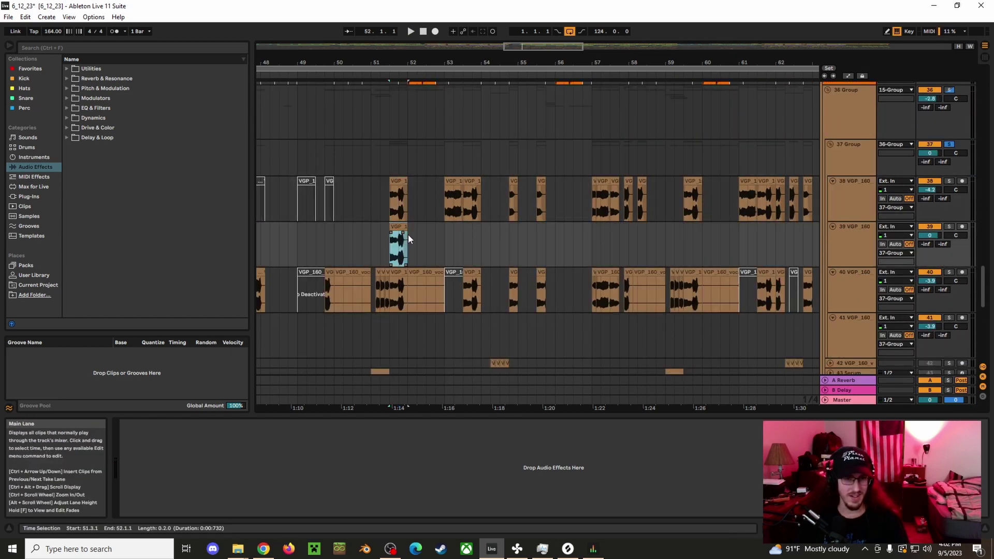
Extend the copied vocal clip in both directions to start at 48.3.1 and end just past bar 58.
{"action": "left_click_drag", "start_coordinate": [408, 234], "coordinate": [593, 233]}
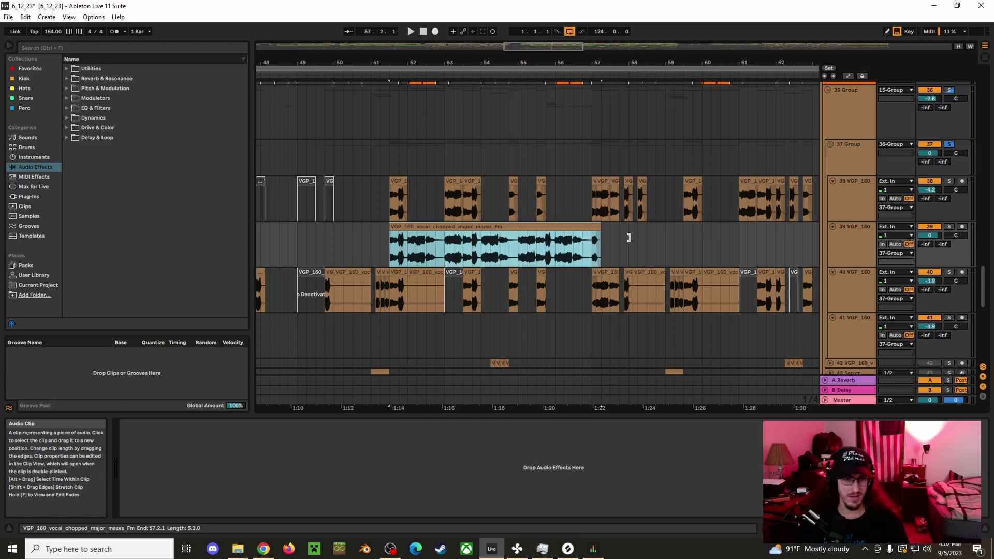
{"action": "left_click_drag", "start_coordinate": [390, 238], "coordinate": [275, 240]}
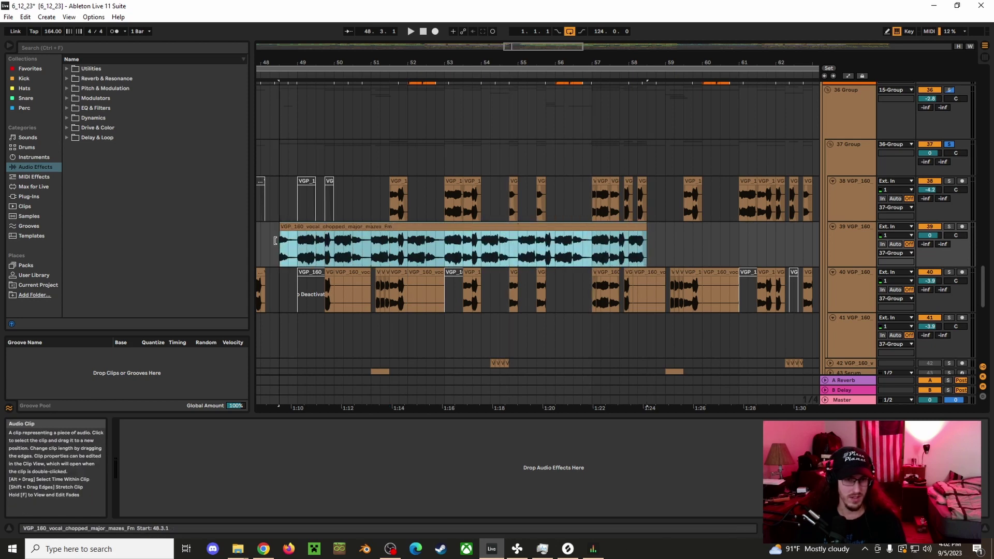
Play the extended vocal clip, isolating track 39 with solo during playback and removing the solo again.
{"action": "key", "text": "space"}
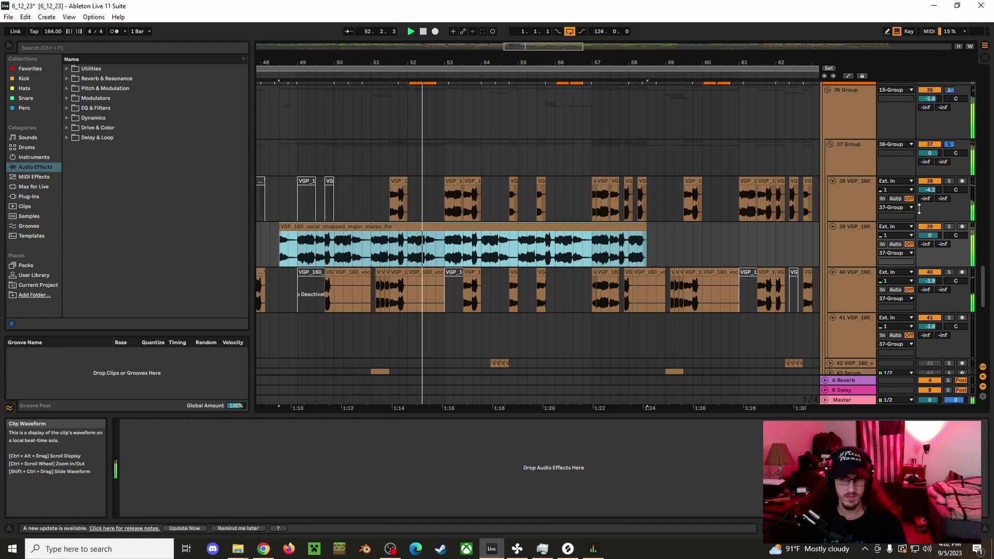
{"action": "left_click", "coordinate": [949, 227]}
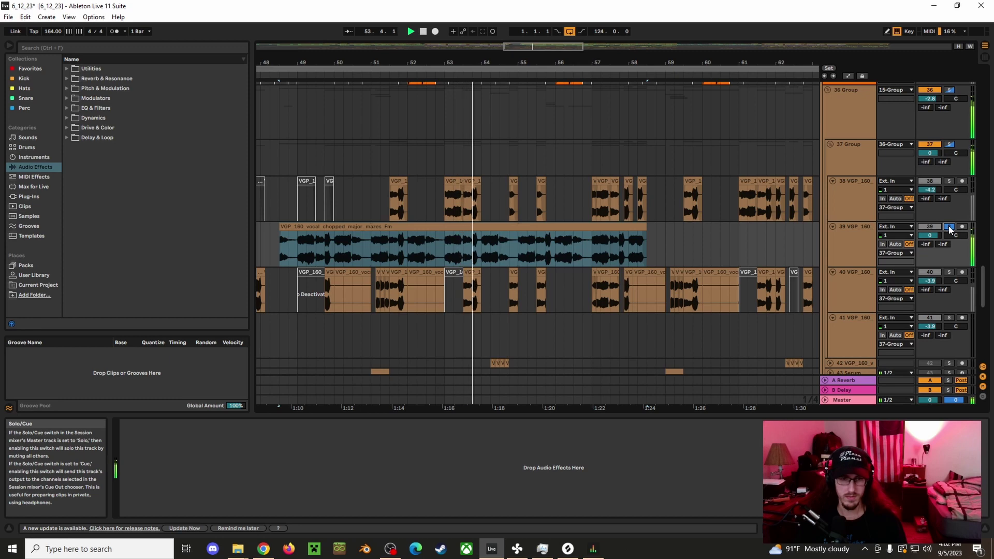
{"action": "left_click", "coordinate": [948, 226]}
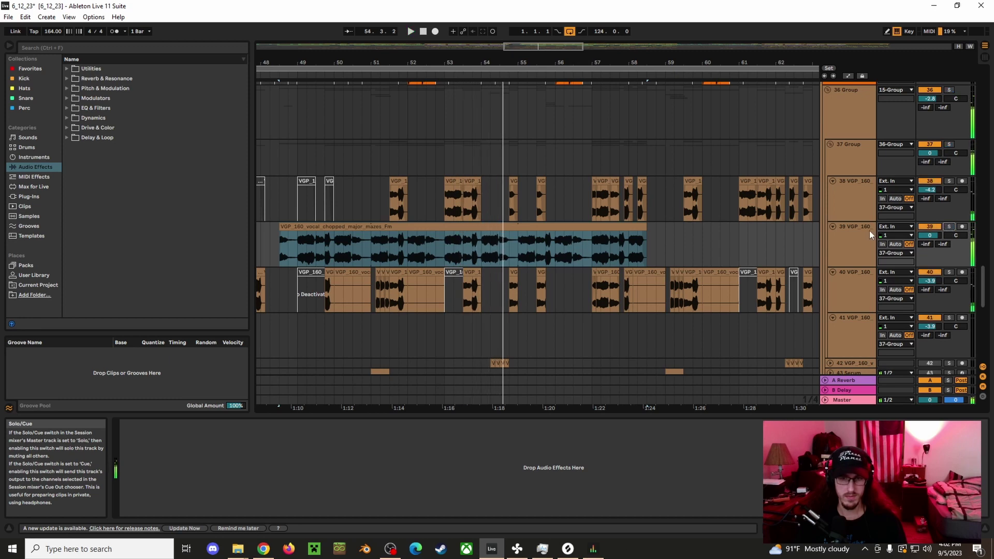
View the extended vocal clip's sample settings, and delete the clip from track 39.
{"action": "left_click", "coordinate": [601, 228]}
{"action": "double_click", "coordinate": [602, 227]}
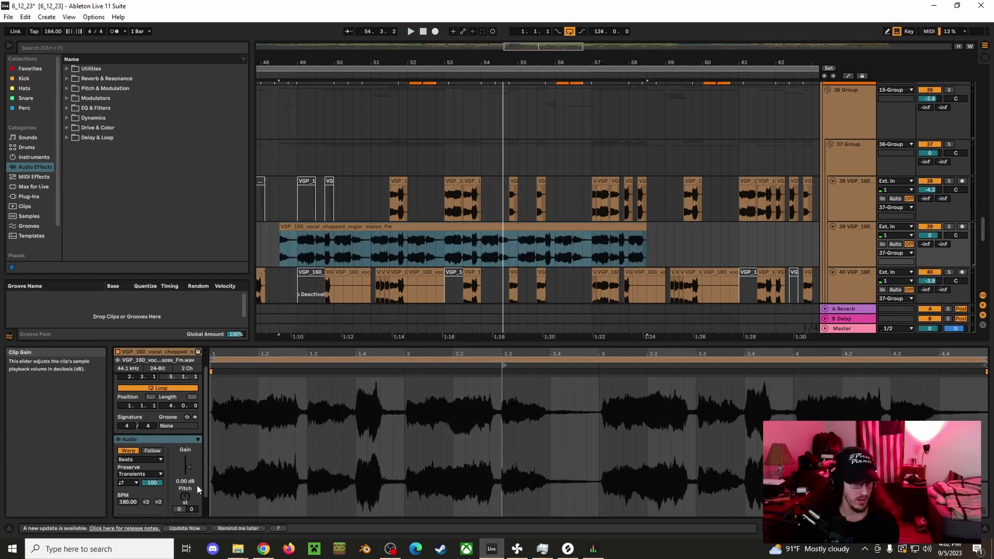
{"action": "left_click", "coordinate": [488, 223]}
{"action": "key", "text": "Delete"}
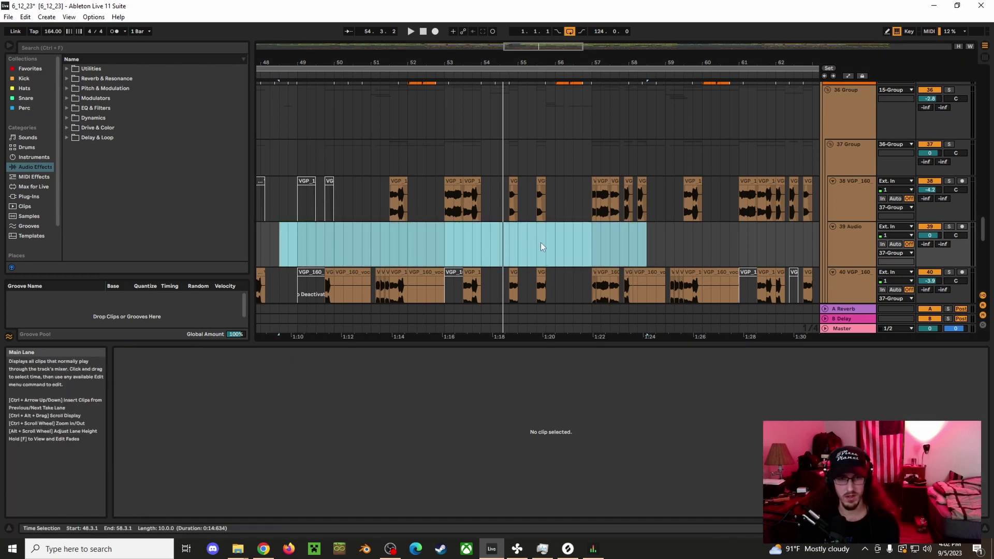
Copy the vocal chop from bars 52 to 54 onto track 39 and play it soloed.
{"action": "scroll", "coordinate": [458, 258], "scroll_direction": "down", "scroll_amount": 2}
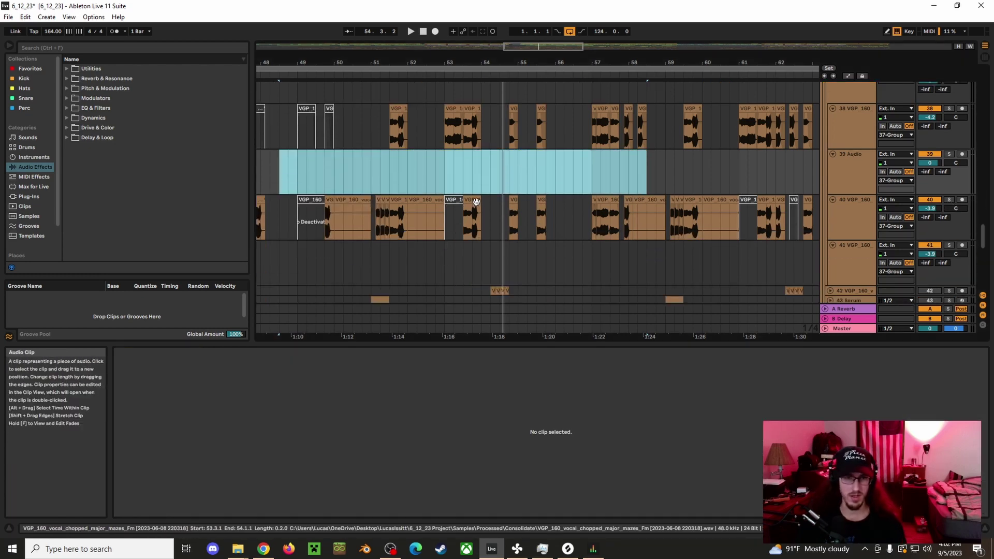
{"action": "left_click", "coordinate": [442, 177]}
{"action": "key", "text": "space"}
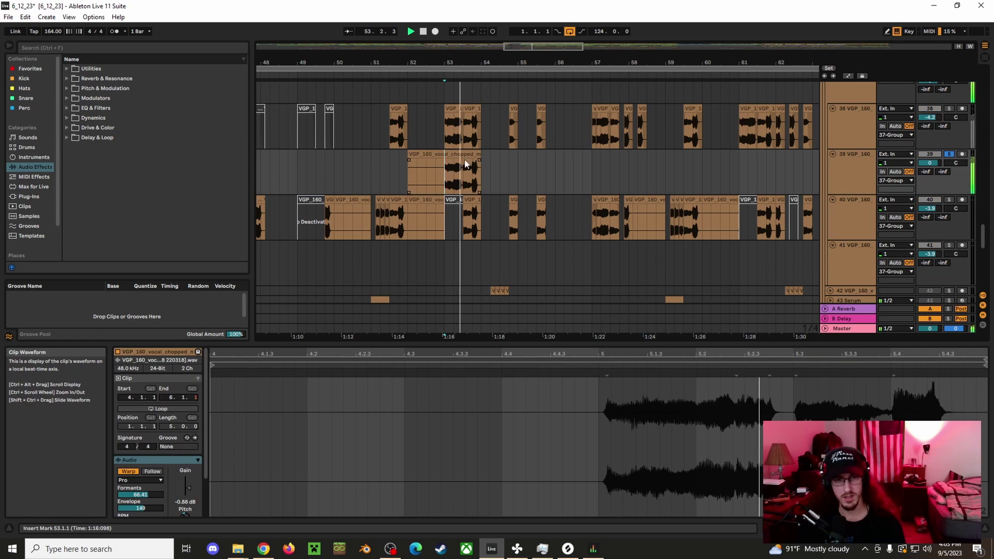
{"action": "left_click", "coordinate": [464, 164]}
{"action": "key", "text": "space"}
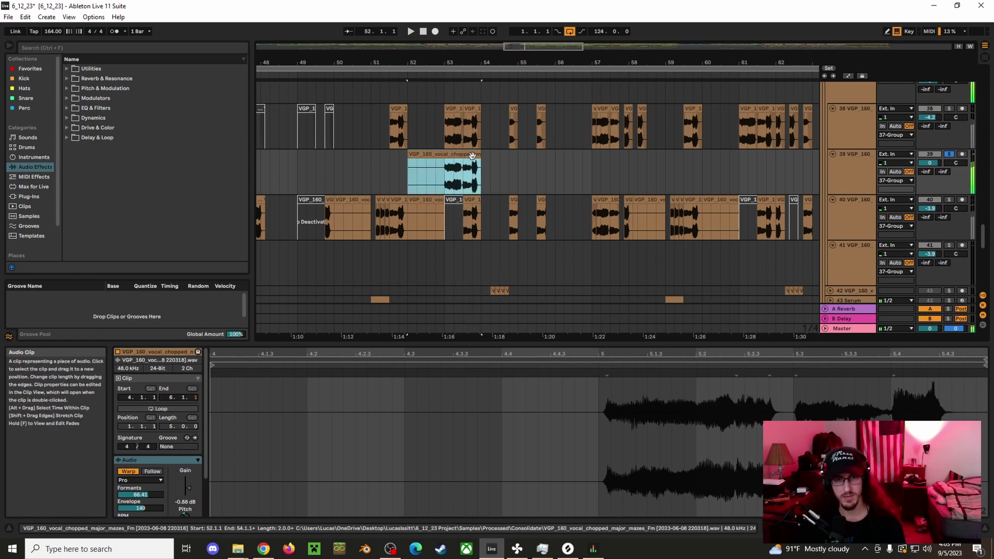
Remove the copied vocal clip and delete the temporary track 39.
{"action": "key", "text": "Delete"}
{"action": "key", "text": "ctrl+z"}
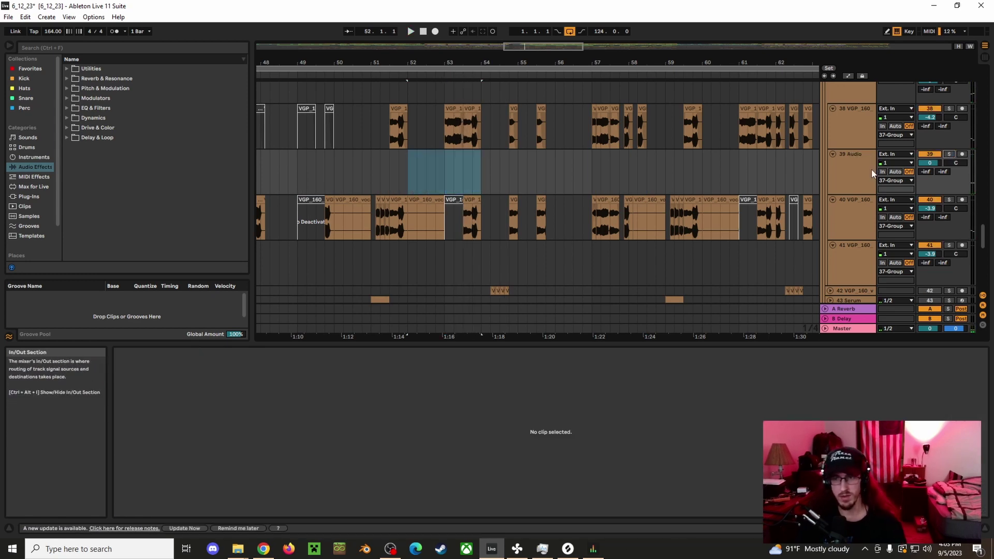
{"action": "left_click", "coordinate": [861, 175]}
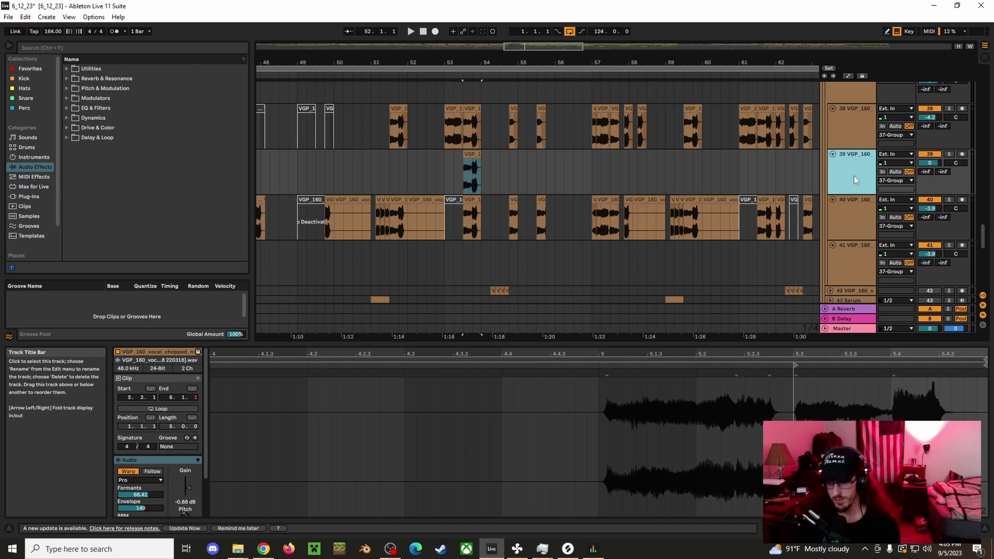
{"action": "key", "text": "Delete"}
Solo the 36 Group and play it from bar 49 while looking over its vocal, Serum and resampled audio tracks.
{"action": "scroll", "coordinate": [530, 216], "scroll_direction": "down", "scroll_amount": 2}
{"action": "scroll", "coordinate": [532, 222], "scroll_direction": "down", "scroll_amount": 2}
{"action": "scroll", "coordinate": [568, 219], "scroll_direction": "up", "scroll_amount": 8}
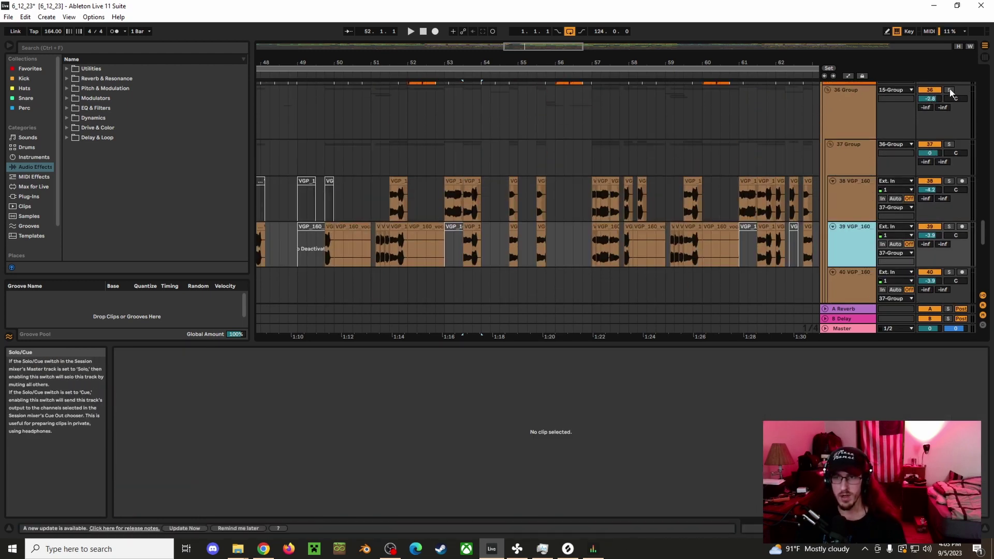
{"action": "left_click", "coordinate": [304, 133]}
{"action": "key", "text": "space"}
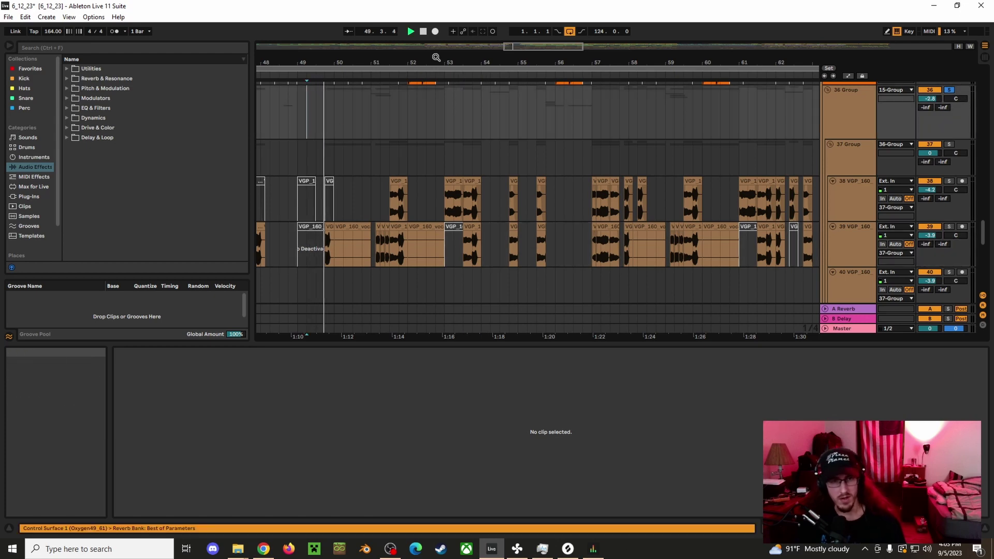
{"action": "left_click_drag", "start_coordinate": [435, 60], "coordinate": [436, 31]}
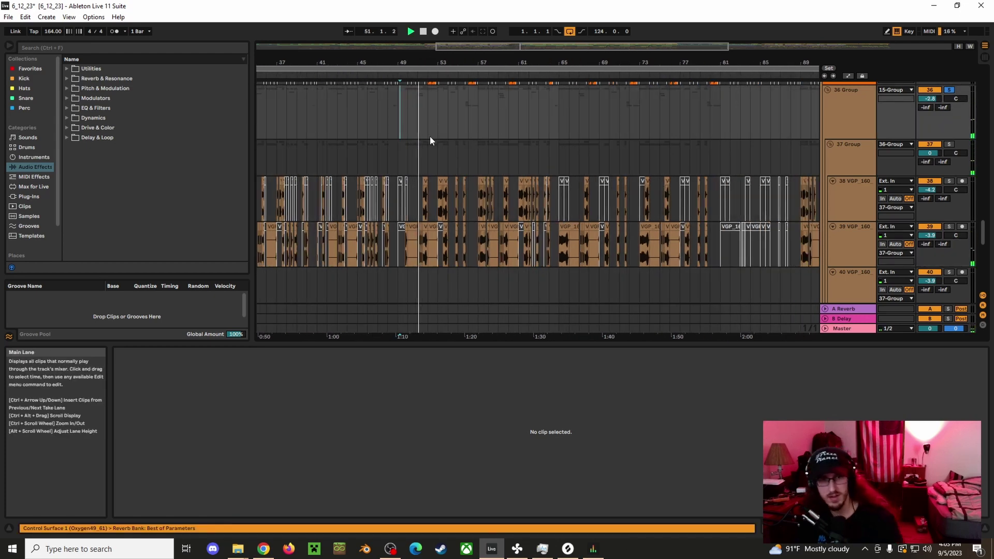
{"action": "scroll", "coordinate": [467, 203], "scroll_direction": "down", "scroll_amount": 2}
{"action": "scroll", "coordinate": [466, 203], "scroll_direction": "down", "scroll_amount": 4}
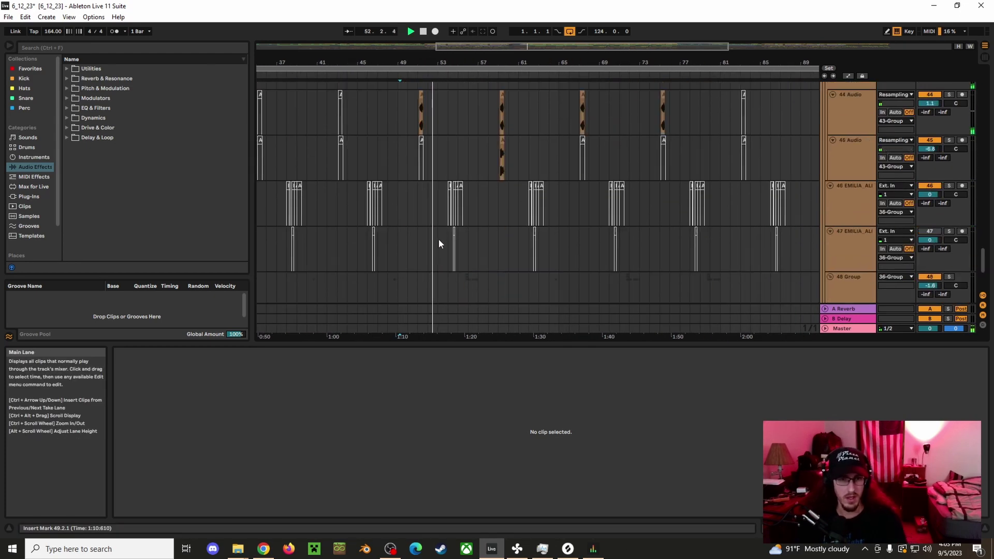
{"action": "scroll", "coordinate": [439, 238], "scroll_direction": "up", "scroll_amount": 3}
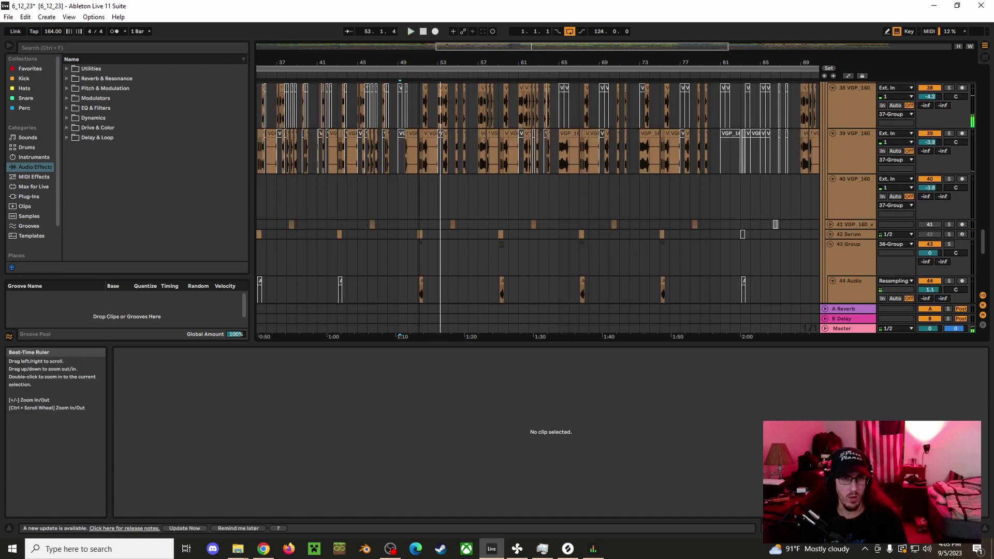
Play the vocal chops from bar 51, and solo track 44 Audio to audition it and show its EQ Eight.
{"action": "left_click_drag", "start_coordinate": [439, 65], "coordinate": [439, 153]}
{"action": "left_click", "coordinate": [439, 152]}
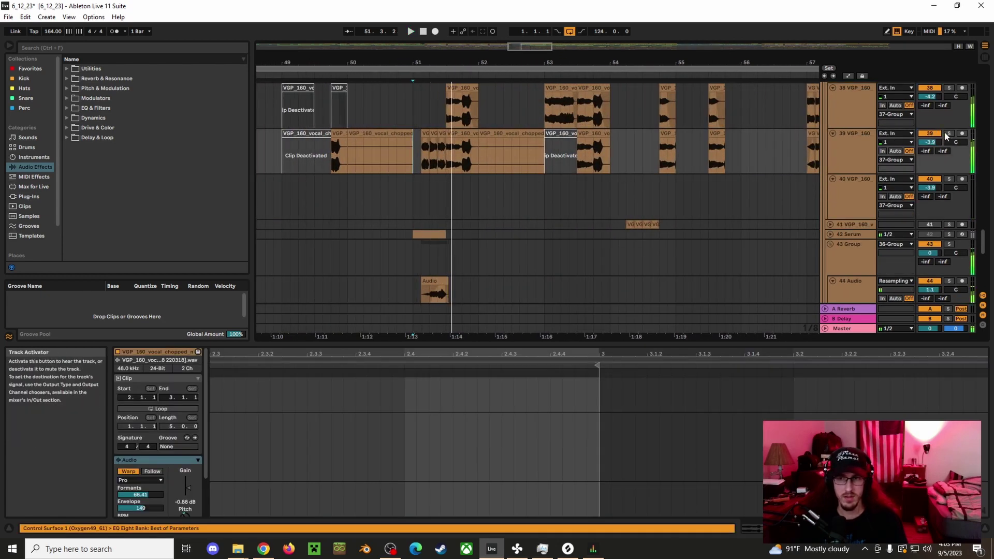
{"action": "scroll", "coordinate": [849, 204], "scroll_direction": "down", "scroll_amount": 3}
{"action": "left_click", "coordinate": [948, 167]}
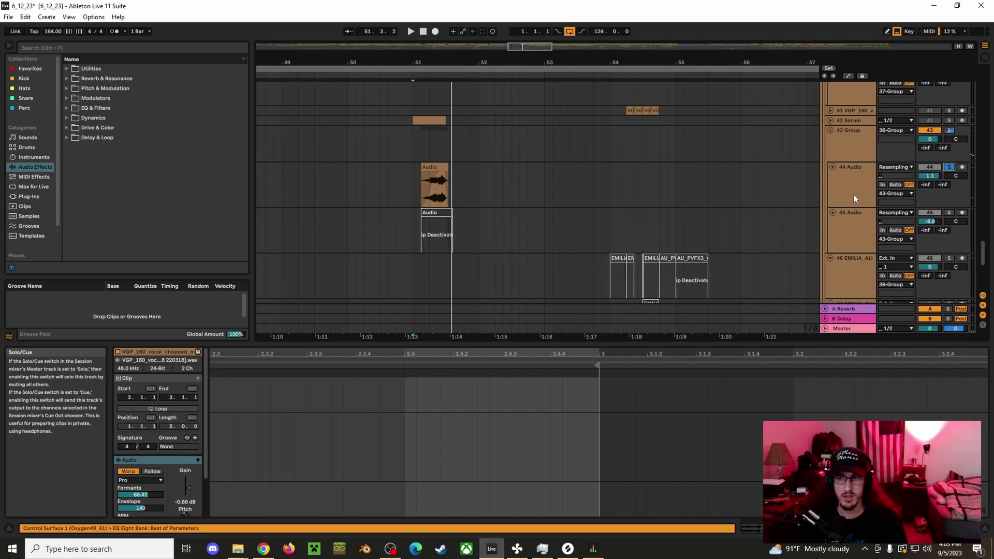
{"action": "left_click", "coordinate": [852, 189]}
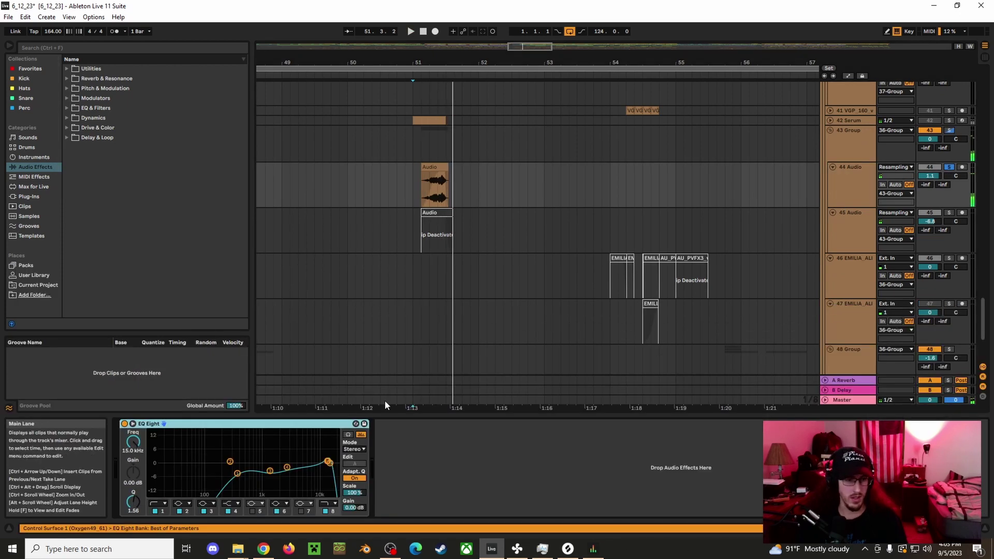
Unfold track 42 Serum and play its MIDI clip soloed from bar 51.
{"action": "left_click", "coordinate": [855, 122]}
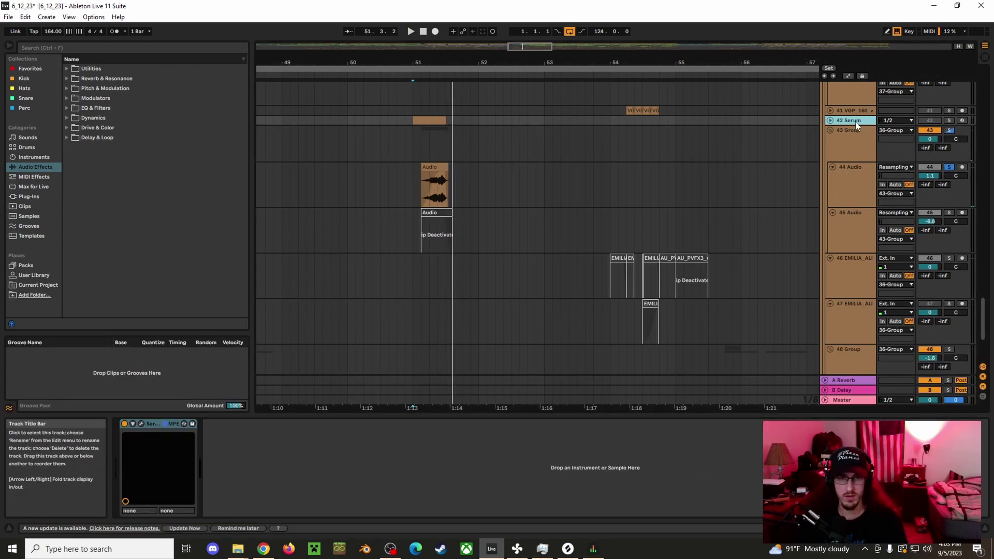
{"action": "scroll", "coordinate": [839, 178], "scroll_direction": "up", "scroll_amount": 1}
{"action": "left_click", "coordinate": [830, 171]}
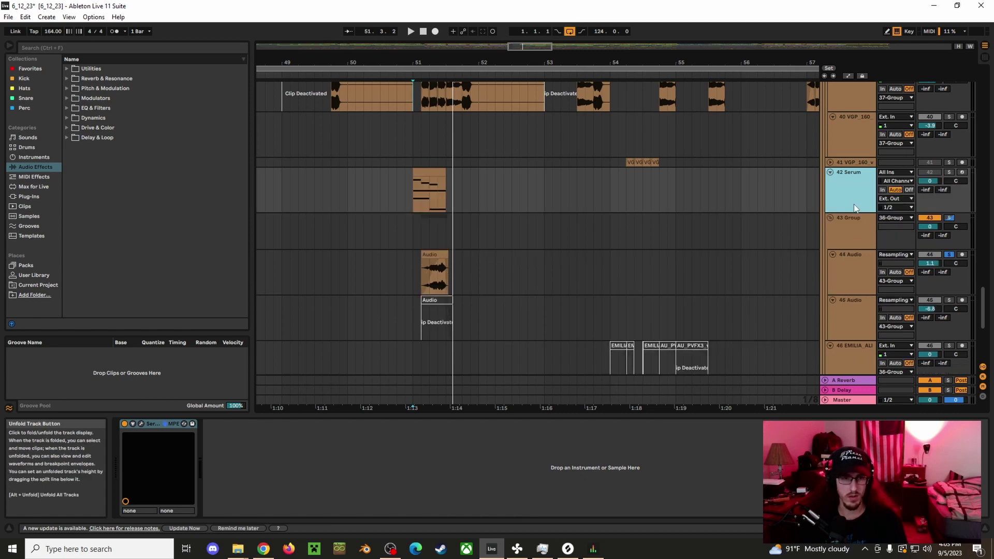
{"action": "key", "text": "space"}
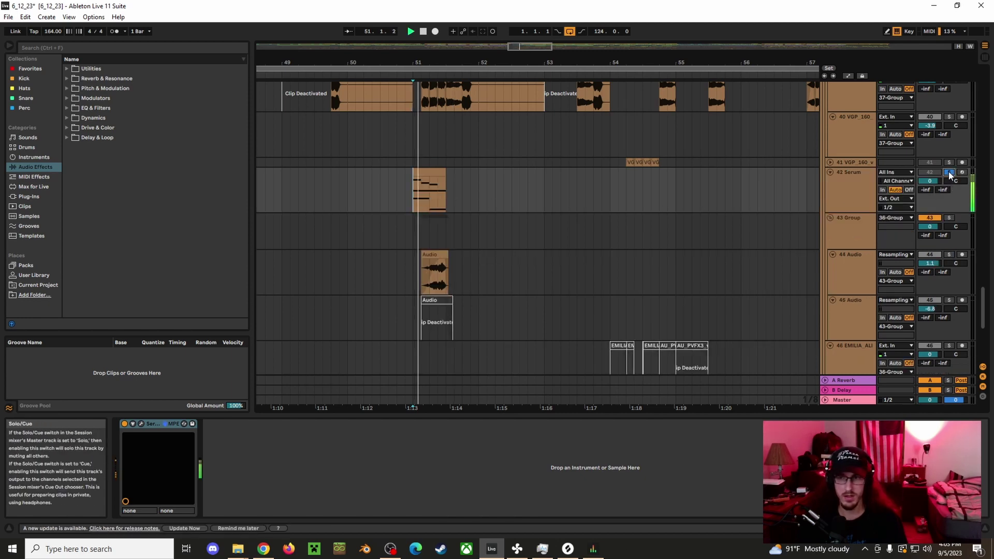
Unfold track 41 to show its Vocoder with 42-Serum as the external carrier, and fold the track again.
{"action": "left_click", "coordinate": [829, 162]}
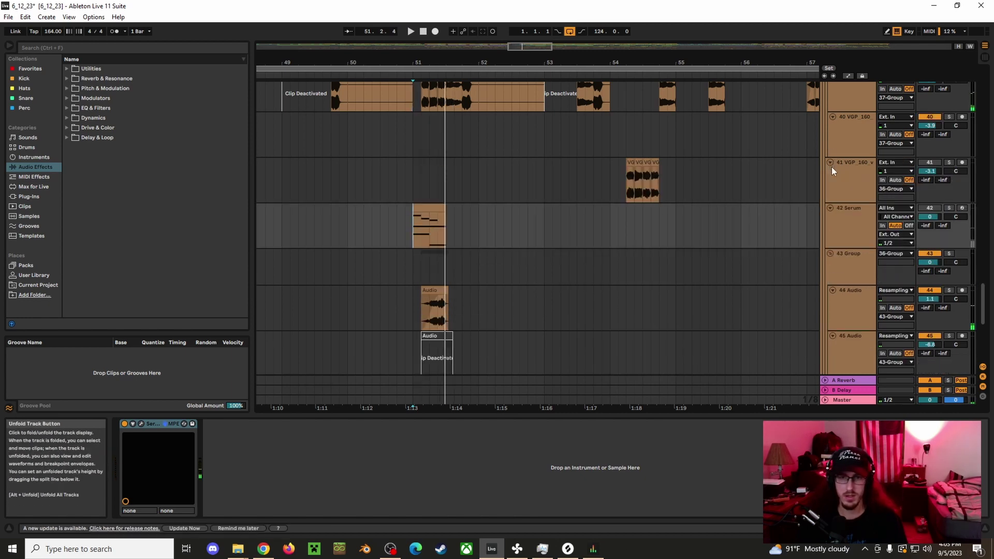
{"action": "left_click", "coordinate": [831, 166]}
{"action": "scroll", "coordinate": [853, 241], "scroll_direction": "down", "scroll_amount": 1}
{"action": "scroll", "coordinate": [853, 241], "scroll_direction": "up", "scroll_amount": 1}
{"action": "left_click", "coordinate": [625, 188]}
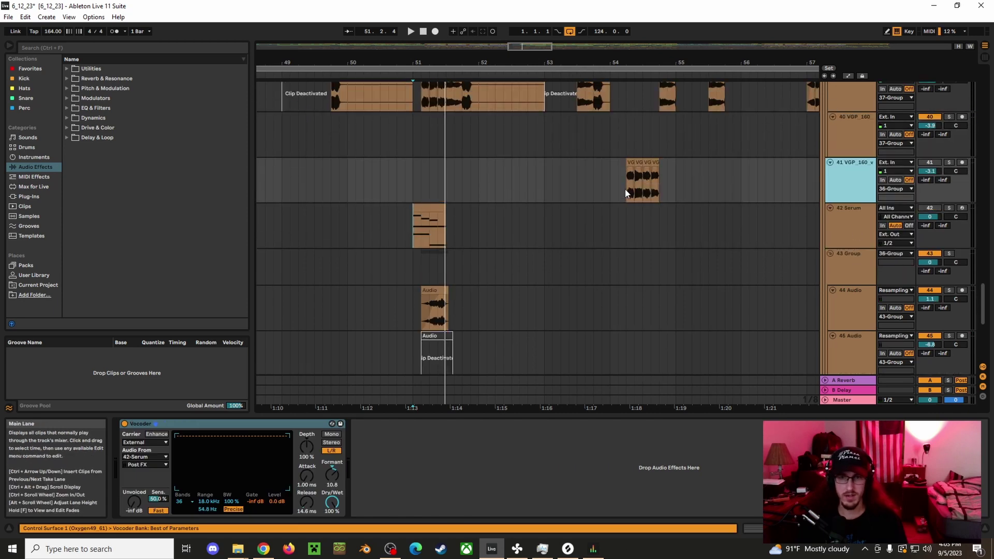
{"action": "left_click", "coordinate": [413, 189]}
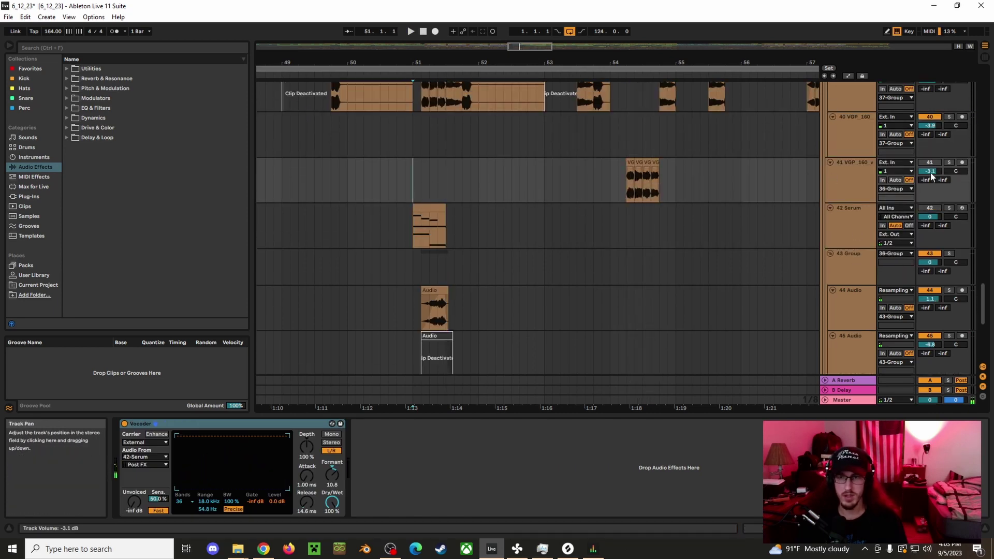
{"action": "left_click", "coordinate": [832, 162]}
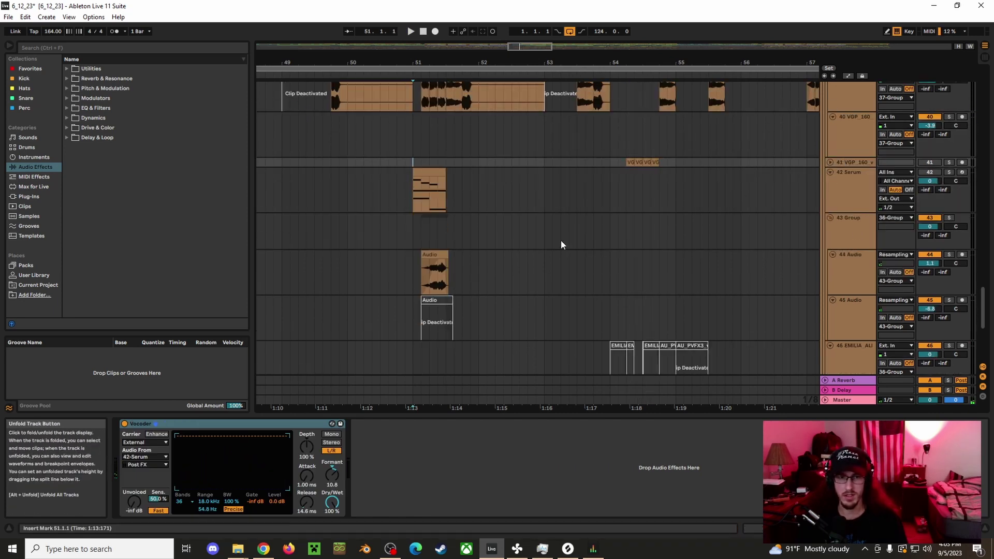
Solo track 44 Audio, play its resampled clip from bar 51 through the EQ Eight, and remove the solo.
{"action": "left_click", "coordinate": [859, 269]}
{"action": "left_click", "coordinate": [946, 255]}
{"action": "key", "text": "space"}
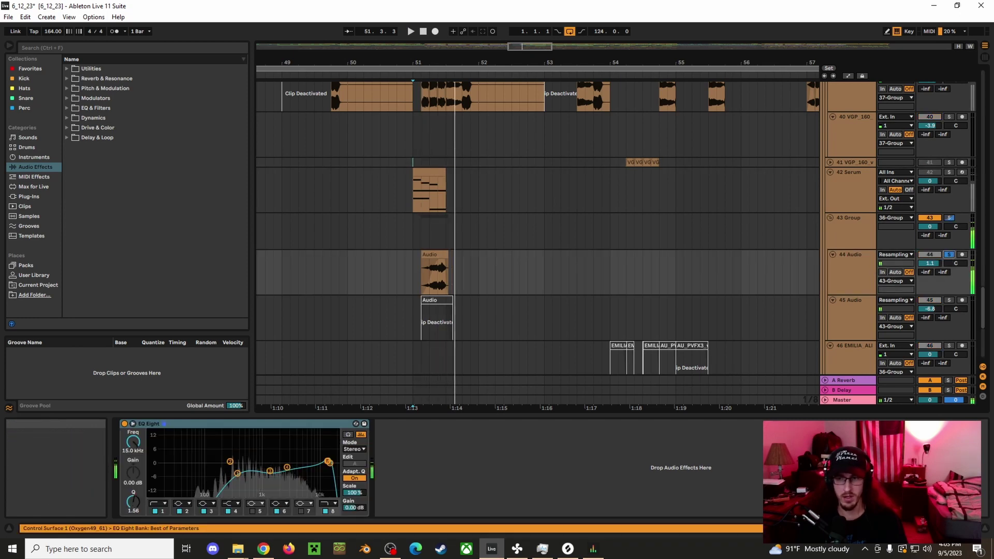
{"action": "left_click", "coordinate": [948, 255]}
{"action": "key", "text": "space"}
{"action": "key", "text": "space"}
Show the 36 Group's effects and play the full mix from bar 49.
{"action": "left_click_drag", "start_coordinate": [639, 63], "coordinate": [637, 28]}
{"action": "scroll", "coordinate": [858, 234], "scroll_direction": "up", "scroll_amount": 10}
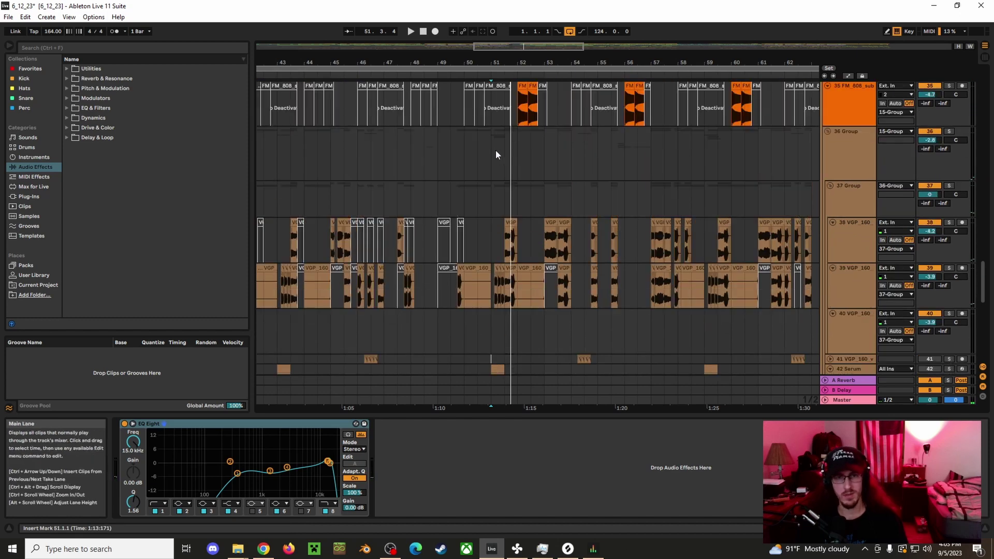
{"action": "key", "text": "minus"}
{"action": "key", "text": "minus"}
{"action": "left_click", "coordinate": [500, 166]}
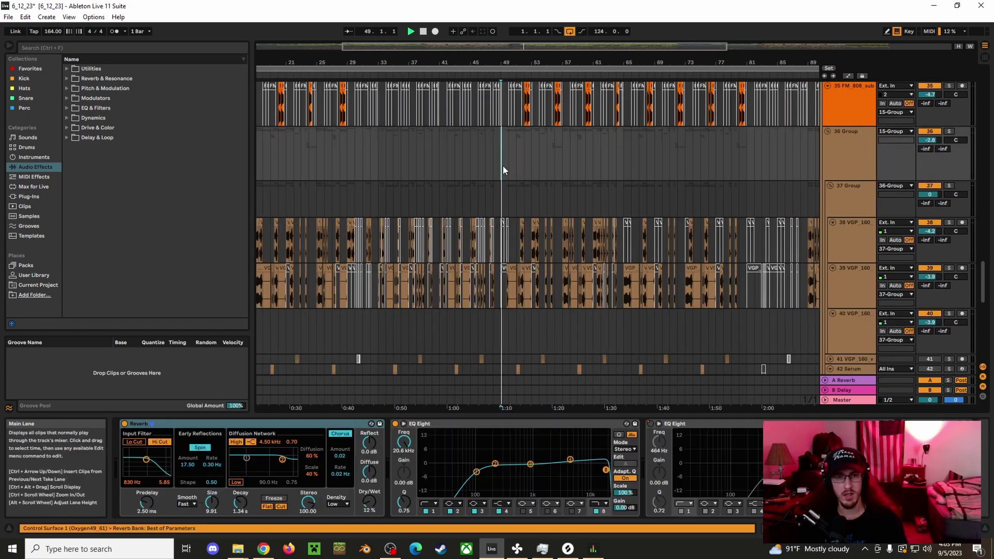
{"action": "scroll", "coordinate": [595, 207], "scroll_direction": "up", "scroll_amount": 8}
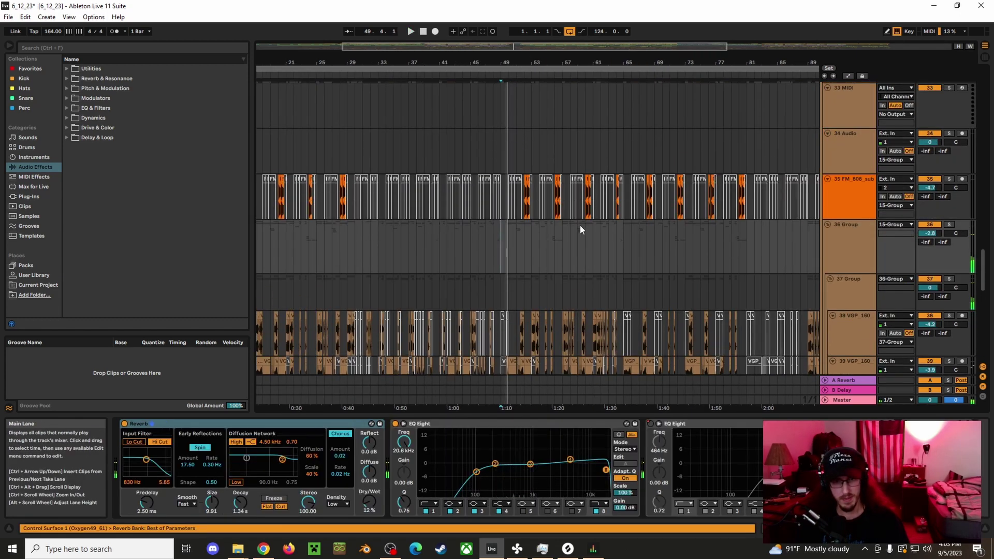
Play the section from bar 52 where the SOULSURPLUS piano loop on track 30 is active, showing the whole arrangement.
{"action": "scroll", "coordinate": [561, 216], "scroll_direction": "up", "scroll_amount": 2}
{"action": "left_click", "coordinate": [524, 108]}
{"action": "key", "text": "space"}
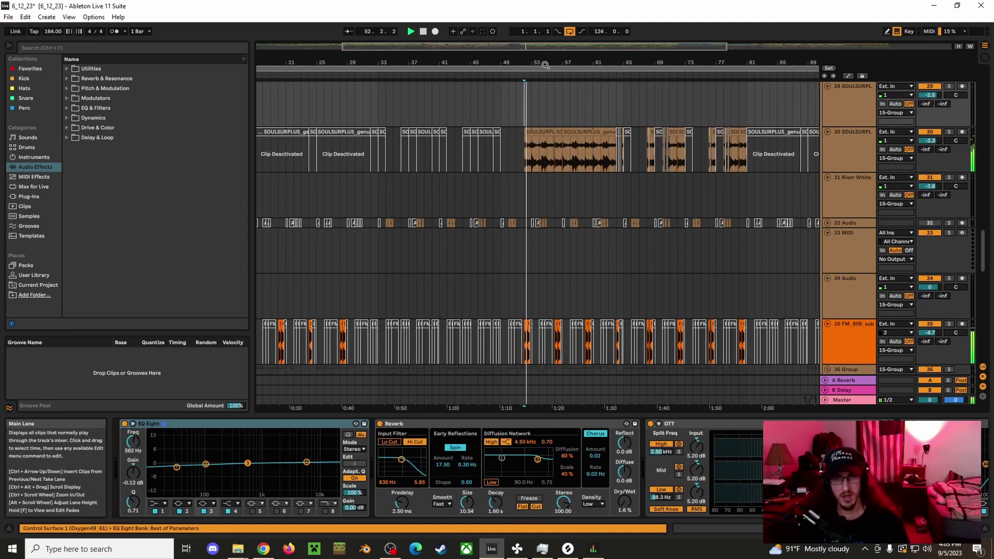
{"action": "left_click_drag", "start_coordinate": [545, 65], "coordinate": [498, 56]}
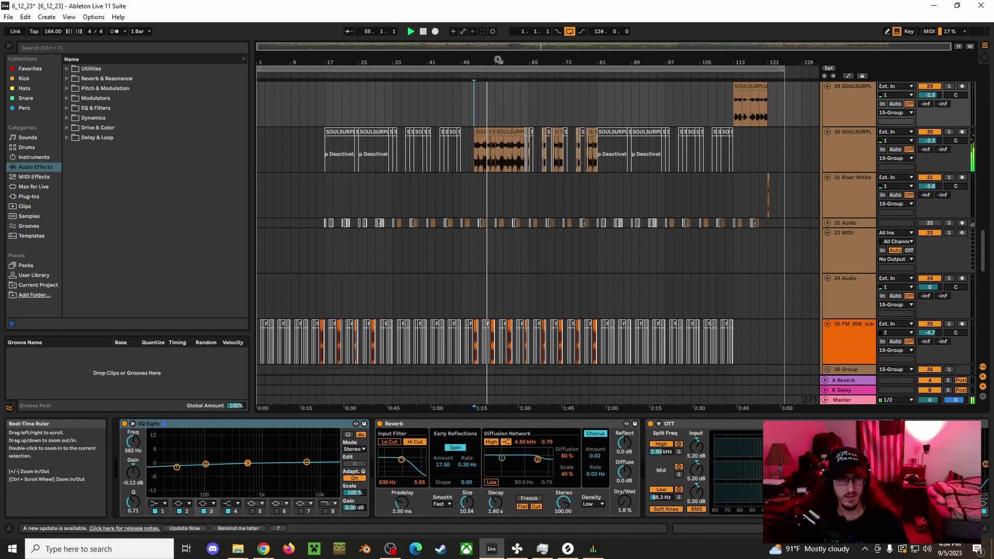
Mark bars 1 to 17 on track 29 and play the song's opening.
{"action": "left_click", "coordinate": [292, 100]}
{"action": "key", "text": "space"}
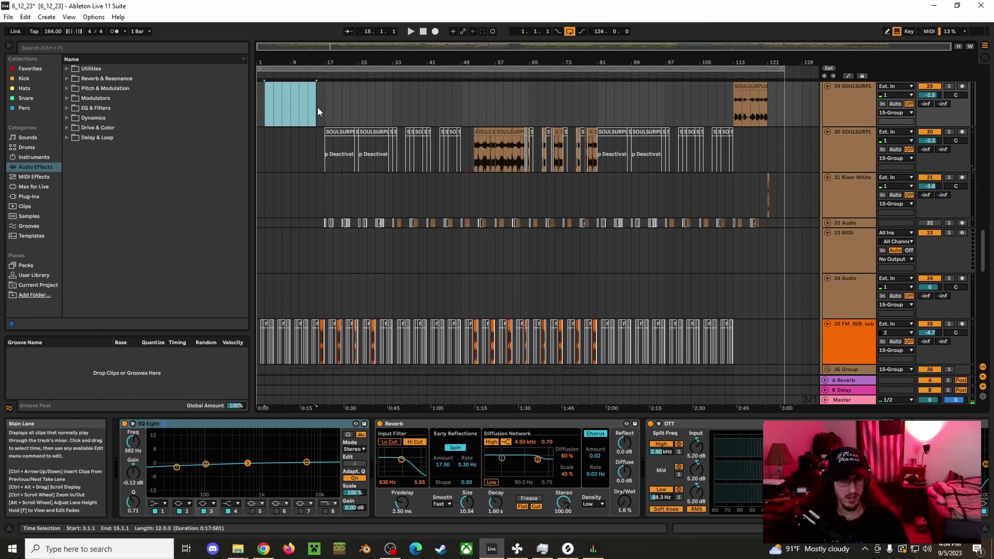
{"action": "left_click", "coordinate": [258, 110]}
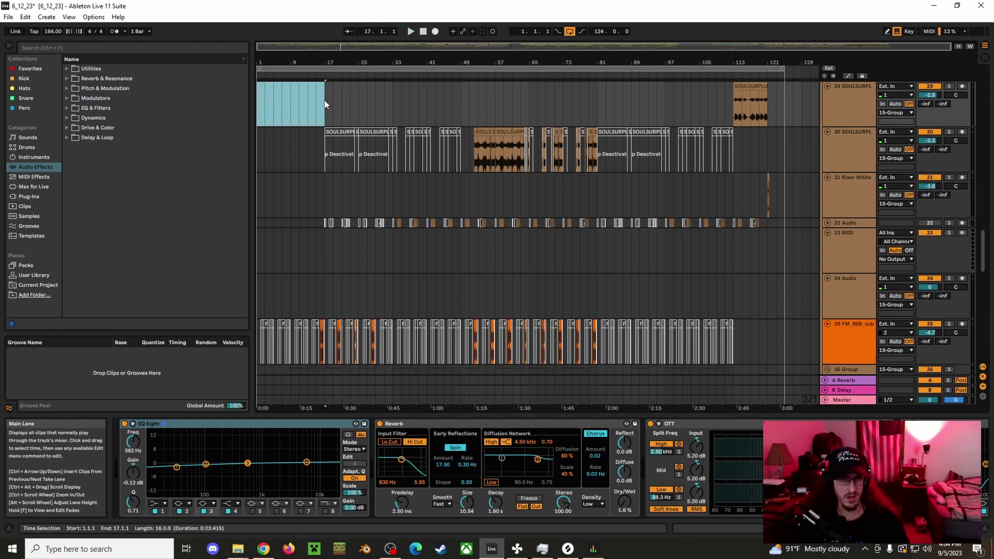
{"action": "key", "text": "space"}
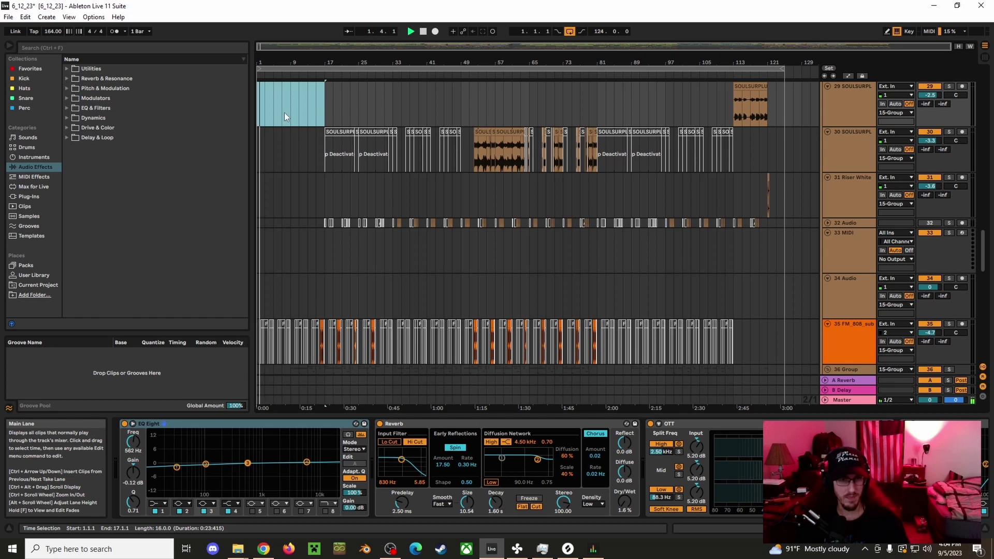
Audition the following section by playing from bar 15 and again from bar 23.
{"action": "left_click", "coordinate": [284, 113]}
{"action": "left_click", "coordinate": [317, 104]}
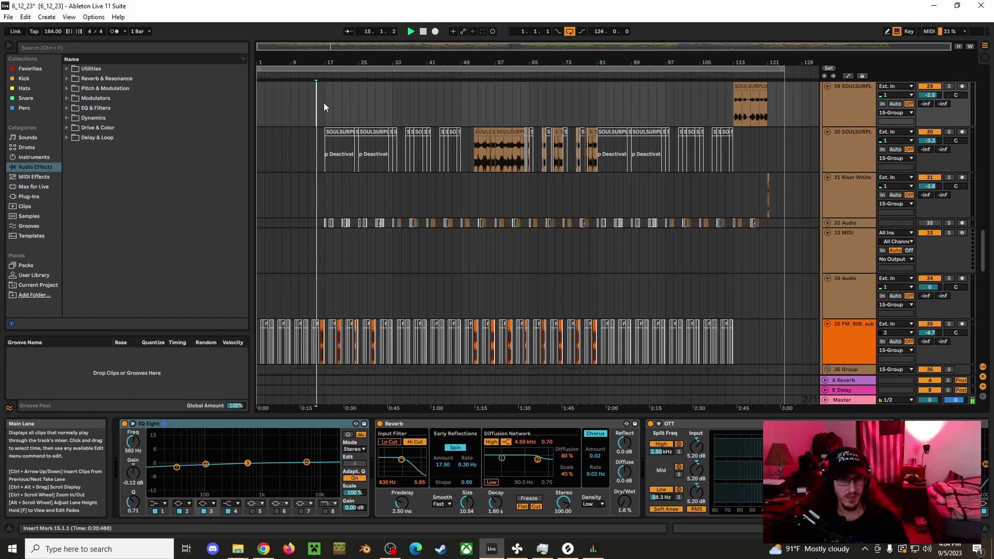
{"action": "left_click", "coordinate": [350, 106]}
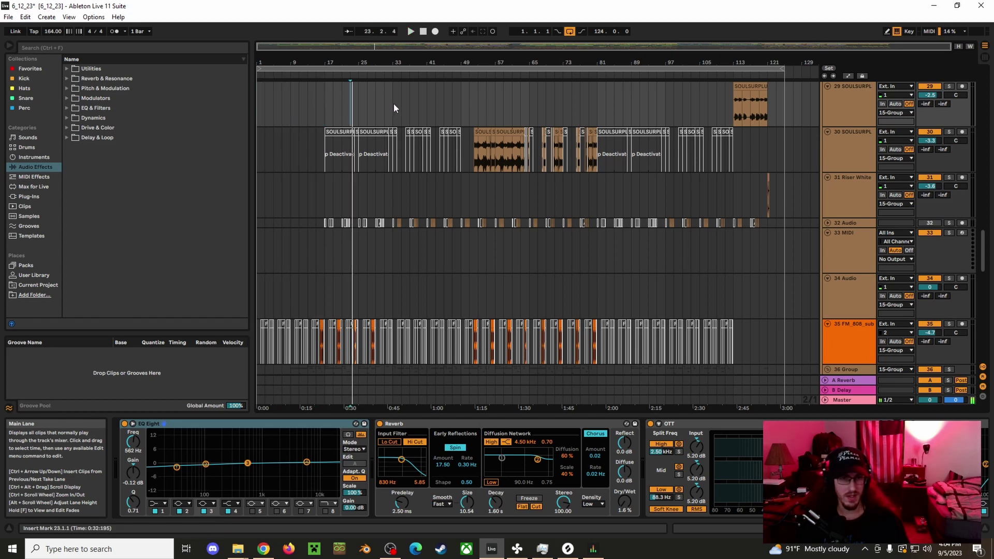
Look over the clips around bars 25 to 43, from the vocal groups up to the Serum tracks in 16 Group.
{"action": "left_click_drag", "start_coordinate": [389, 62], "coordinate": [475, 166]}
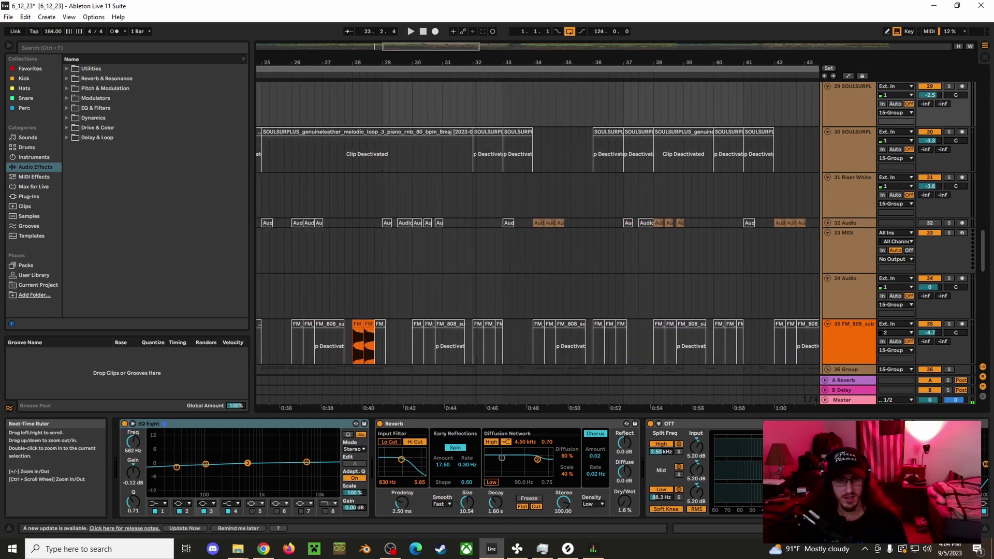
{"action": "scroll", "coordinate": [514, 186], "scroll_direction": "down", "scroll_amount": 2}
{"action": "scroll", "coordinate": [515, 187], "scroll_direction": "down", "scroll_amount": 6}
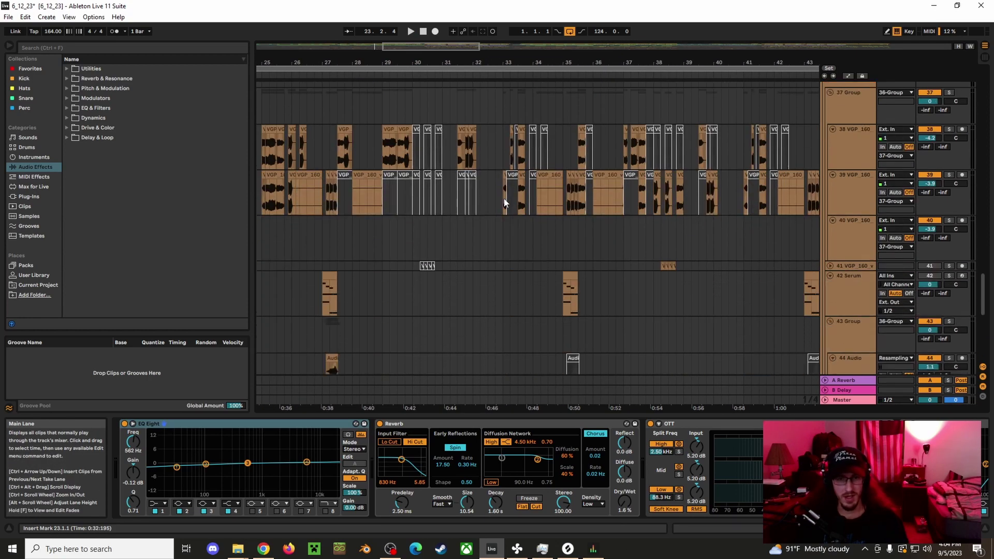
{"action": "scroll", "coordinate": [516, 272], "scroll_direction": "down", "scroll_amount": 4}
{"action": "scroll", "coordinate": [517, 276], "scroll_direction": "up", "scroll_amount": 4}
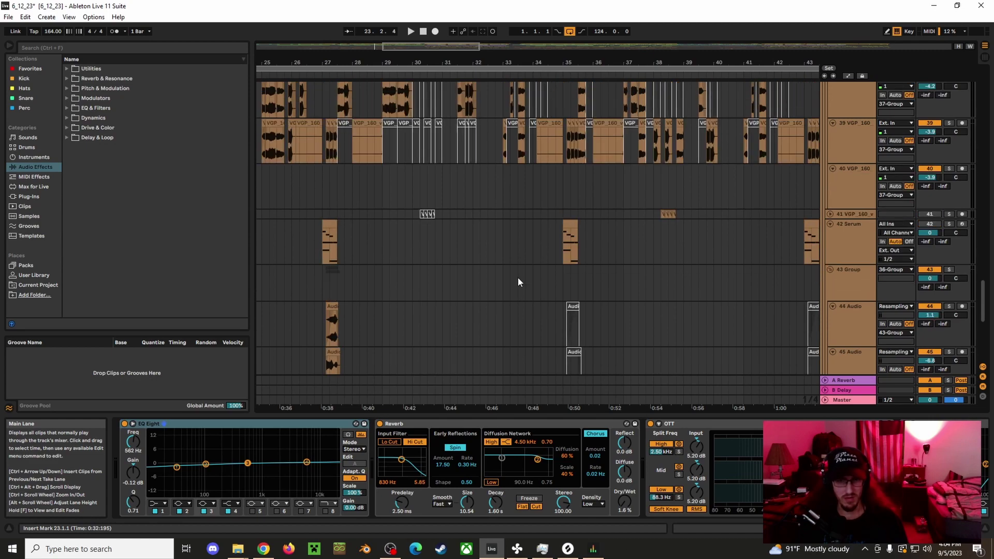
{"action": "scroll", "coordinate": [913, 278], "scroll_direction": "up", "scroll_amount": 15}
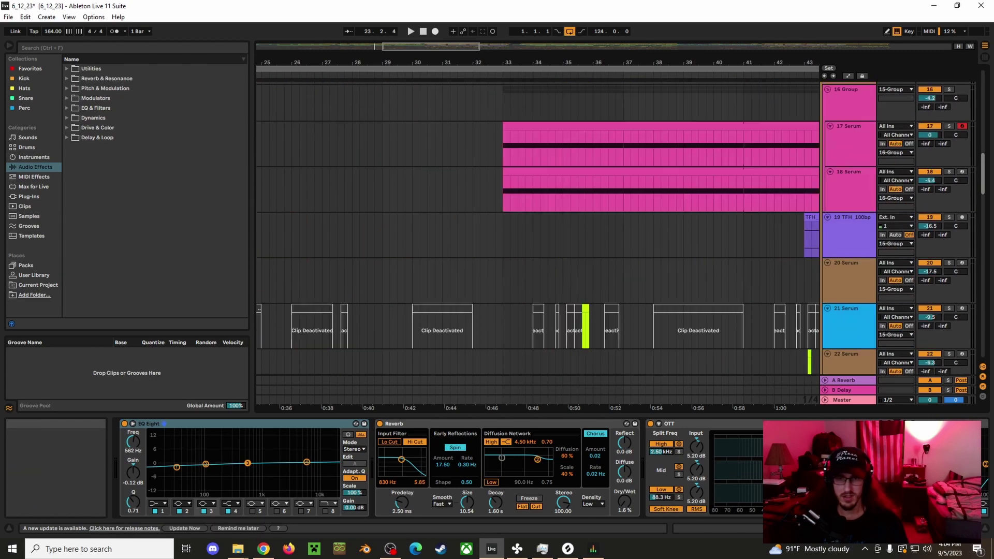
{"action": "left_click_drag", "start_coordinate": [983, 181], "coordinate": [983, 167]}
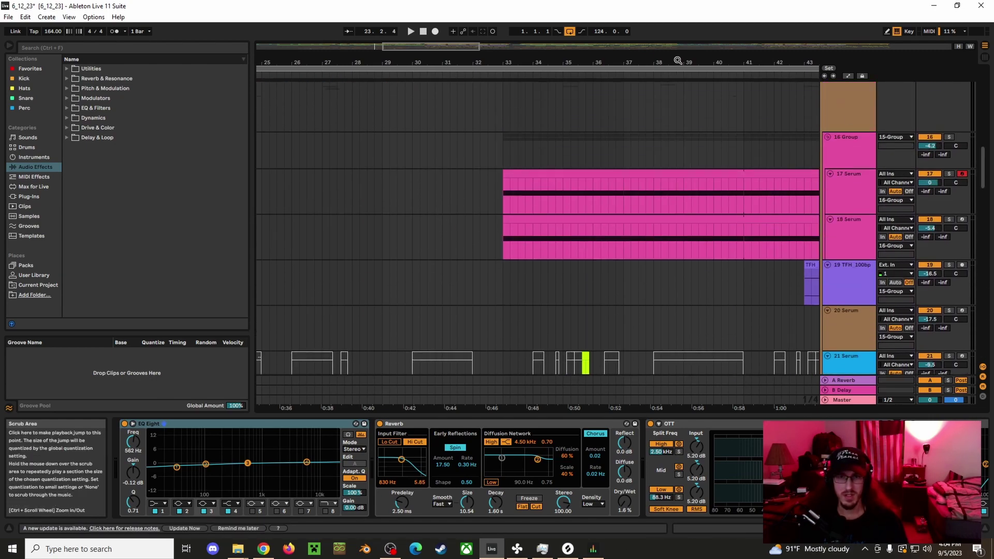
Show the V_RIOT_serum_bass_terrorize patch on 25 Serum and audition the track soloed from bar 33.
{"action": "left_click_drag", "start_coordinate": [677, 62], "coordinate": [420, 30]}
{"action": "scroll", "coordinate": [662, 238], "scroll_direction": "up", "scroll_amount": 3}
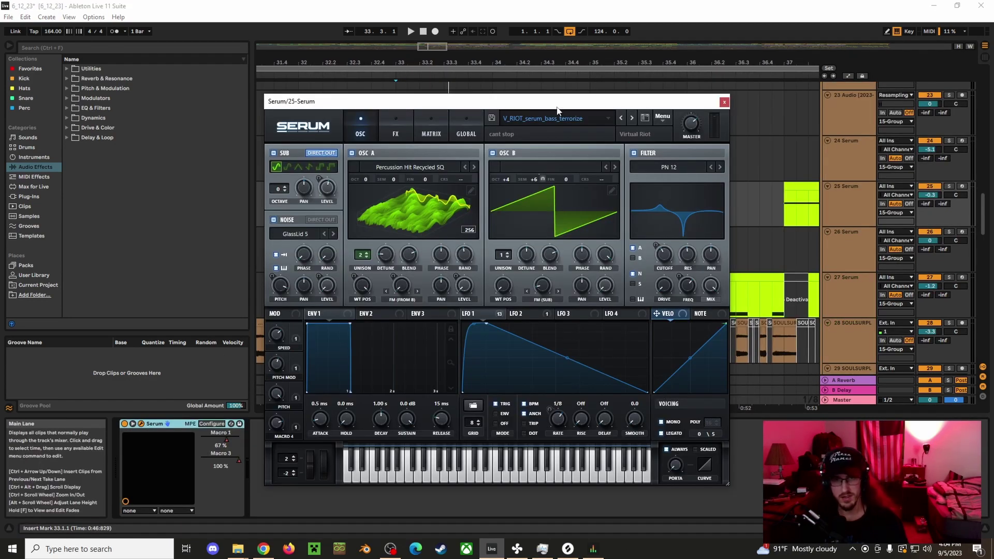
{"action": "left_click_drag", "start_coordinate": [557, 110], "coordinate": [303, 134]}
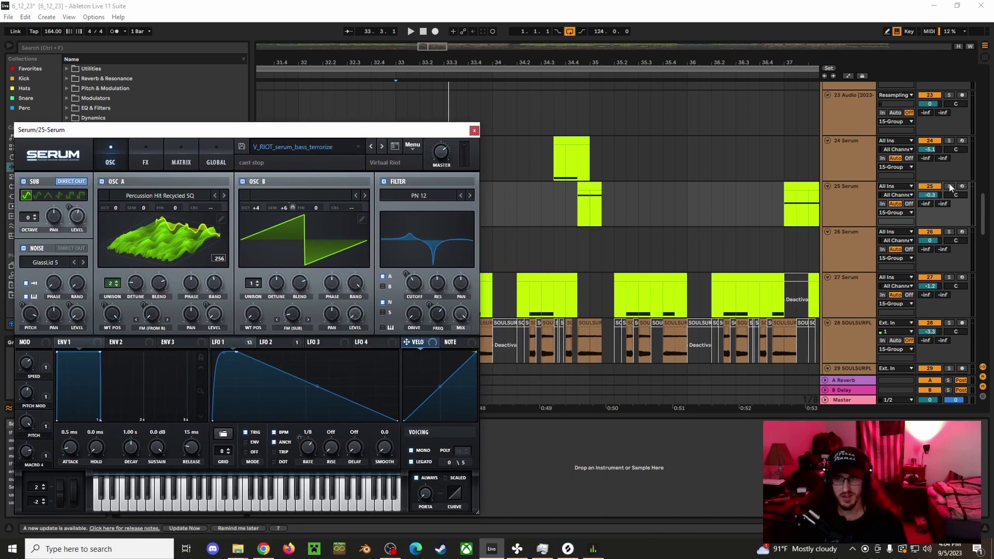
{"action": "left_click", "coordinate": [950, 187]}
{"action": "key", "text": "space"}
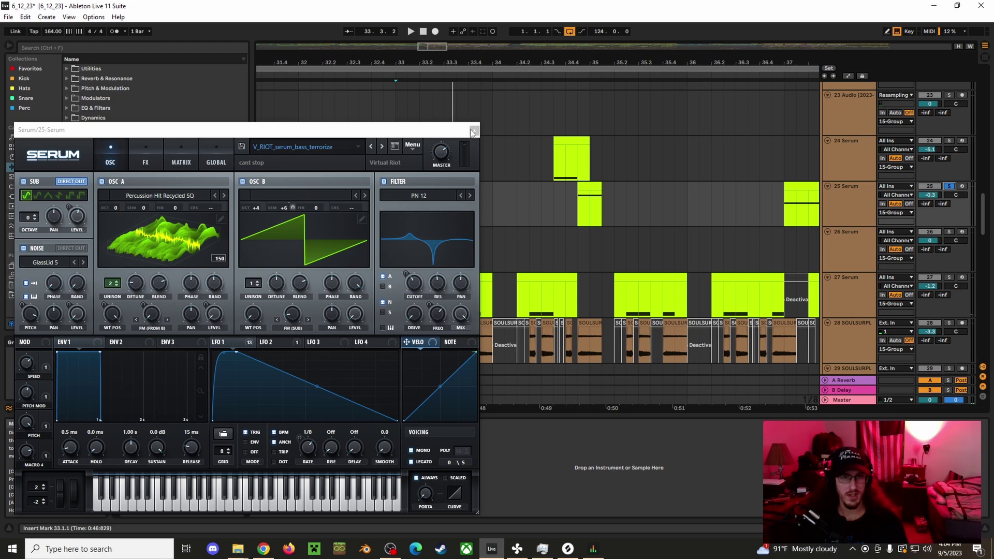
{"action": "left_click", "coordinate": [473, 130]}
Show the Macro 1 and Macro 3 automation of 25 Serum, and return to the clip view.
{"action": "left_click", "coordinate": [847, 76]}
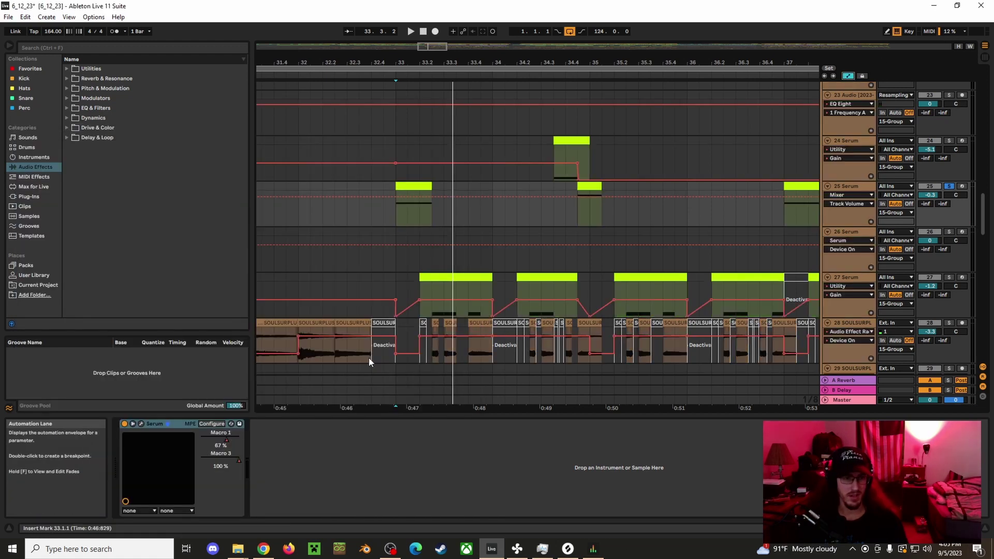
{"action": "right_click", "coordinate": [230, 443]}
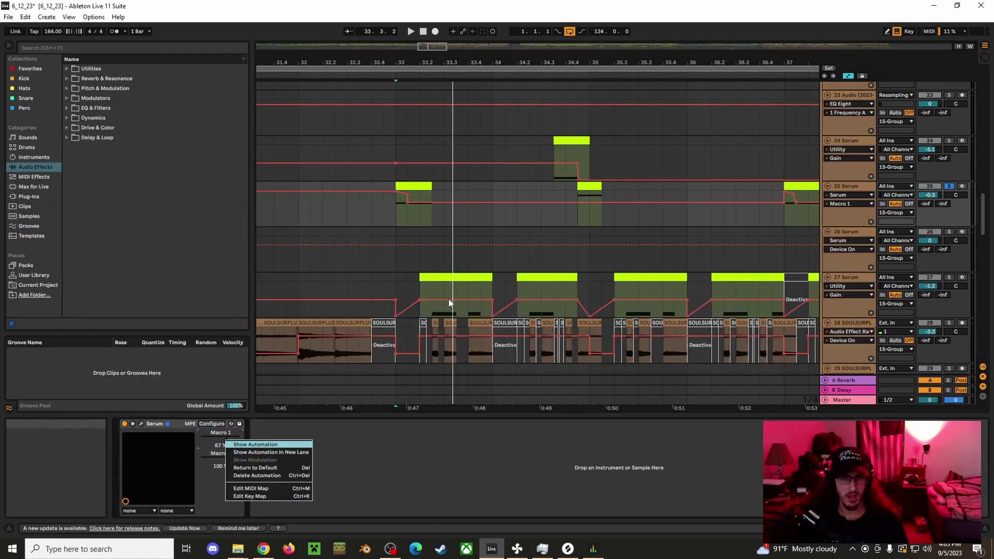
{"action": "left_click", "coordinate": [635, 59]}
{"action": "left_click_drag", "start_coordinate": [634, 59], "coordinate": [509, 31]}
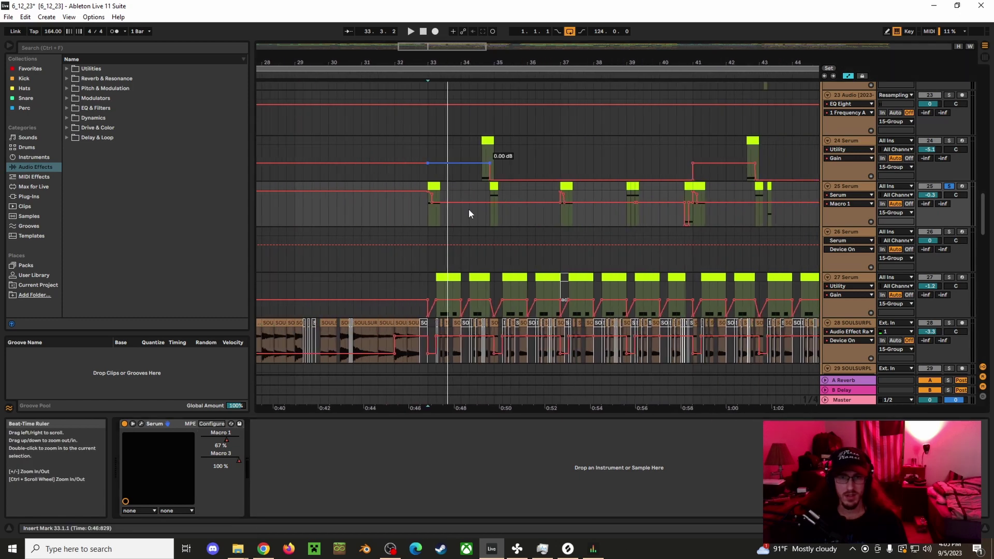
{"action": "right_click", "coordinate": [238, 460]}
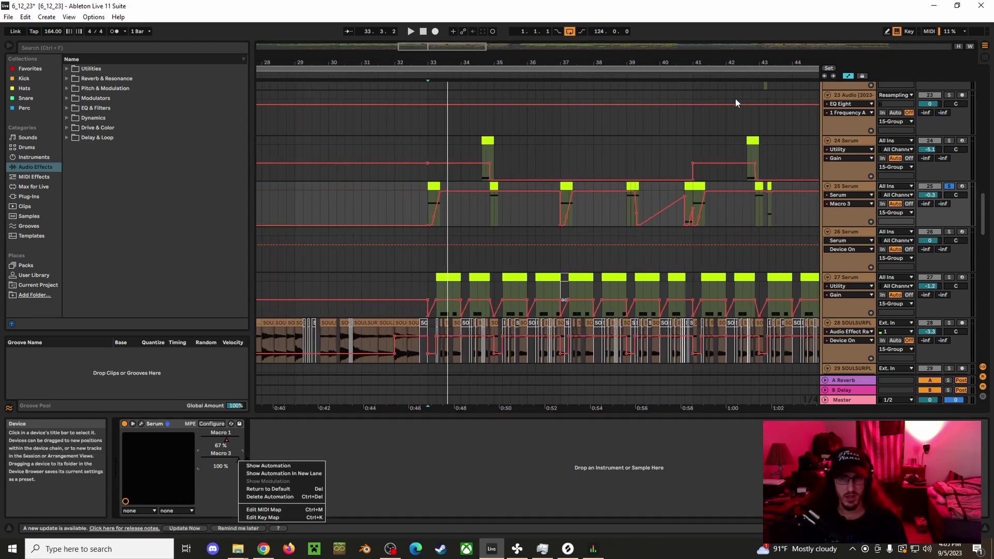
{"action": "left_click", "coordinate": [849, 78]}
{"action": "left_click", "coordinate": [849, 76]}
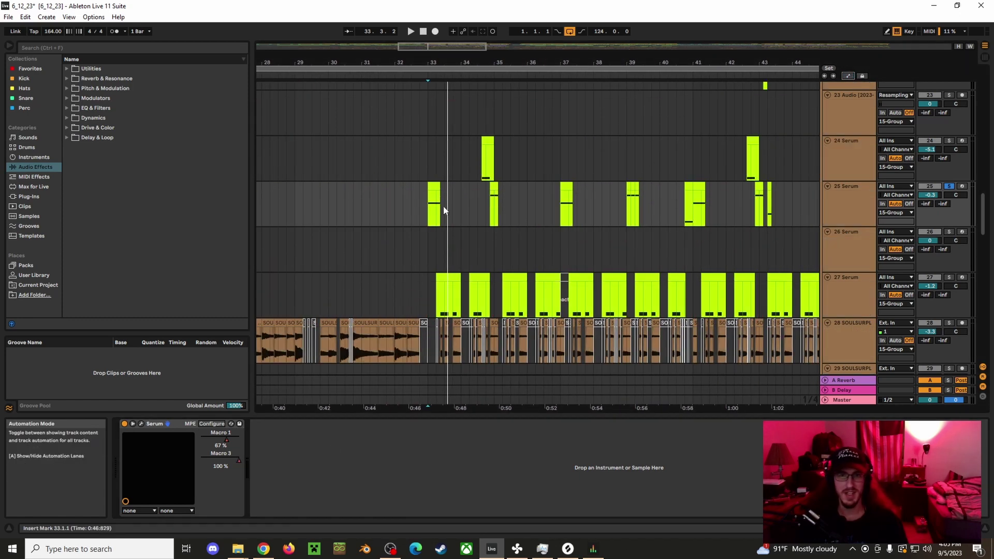
Show the DS_AVFP3_Serum_bass_pluck_bop patch on 27 Serum and audition the track soloed from bar 37.
{"action": "left_click", "coordinate": [834, 300]}
{"action": "left_click", "coordinate": [949, 278]}
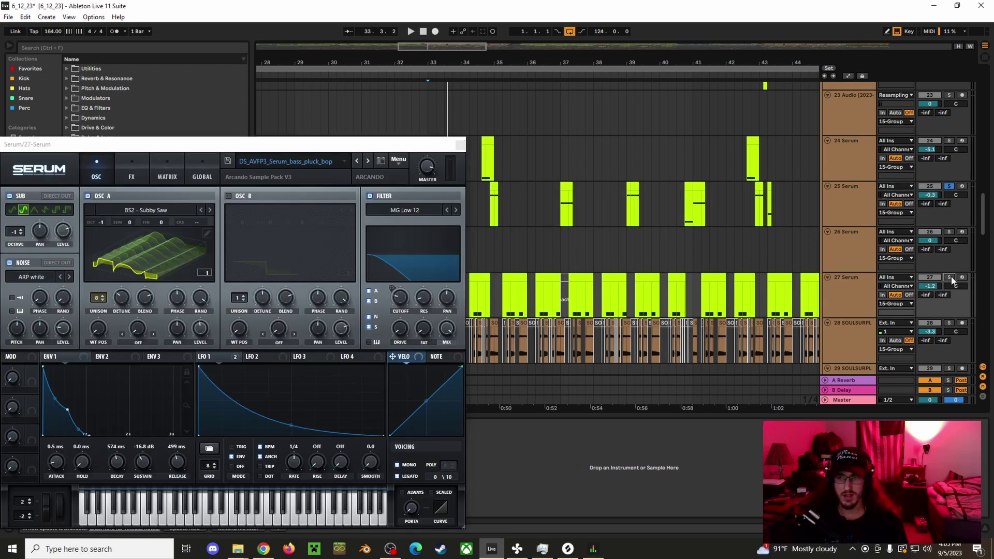
{"action": "left_click", "coordinate": [554, 297]}
{"action": "key", "text": "space"}
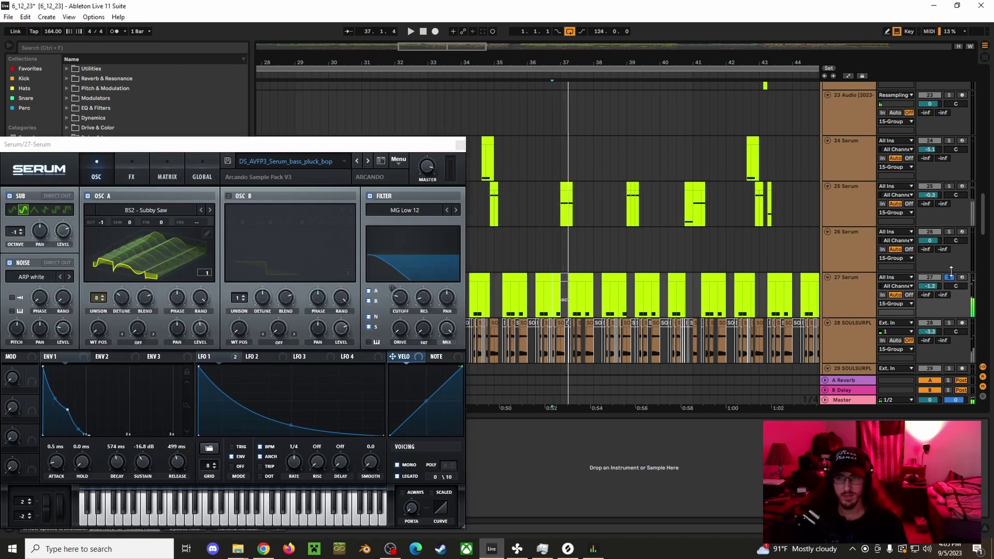
{"action": "left_click", "coordinate": [460, 145]}
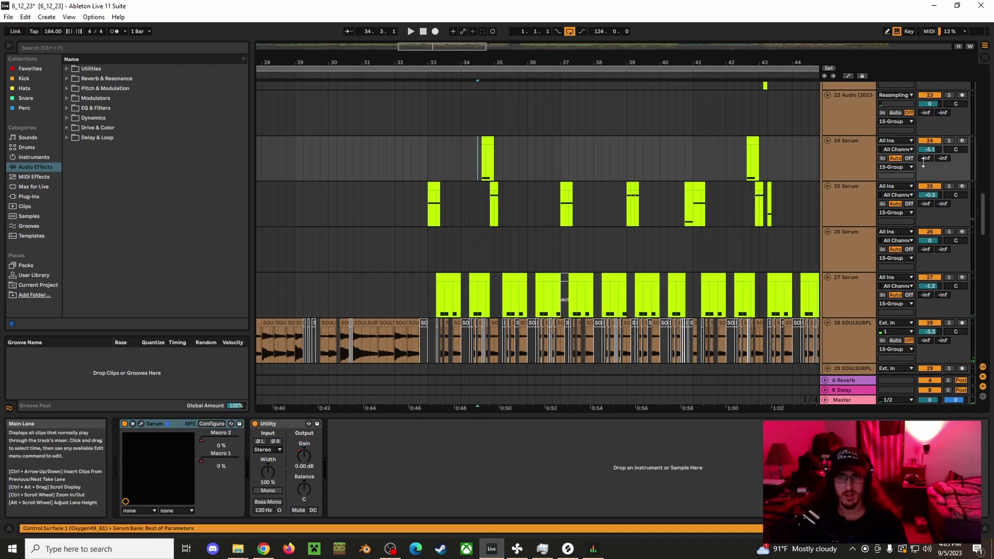
Audition the 24 Serum clip just before bar 35, toggling the track's solo.
{"action": "left_click", "coordinate": [949, 141]}
{"action": "left_click", "coordinate": [950, 141]}
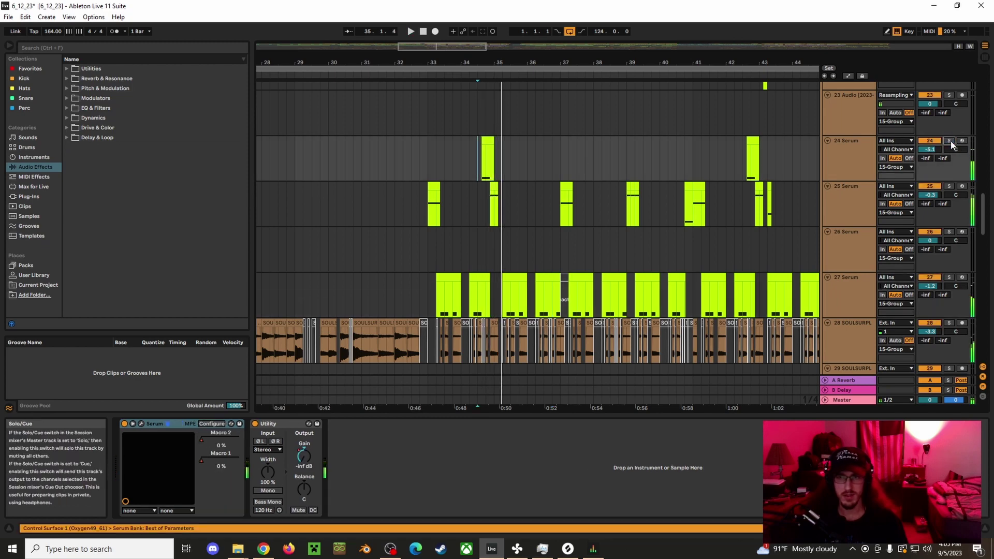
{"action": "scroll", "coordinate": [747, 163], "scroll_direction": "up", "scroll_amount": 2}
Play from bar 33 and look over the tracks down to the vocal chops in 36 Group.
{"action": "left_click", "coordinate": [427, 177]}
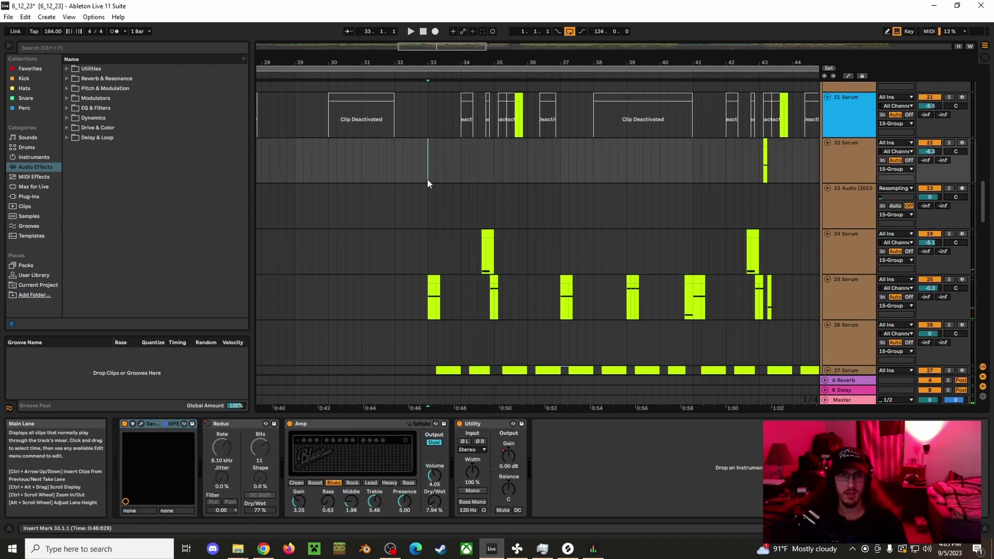
{"action": "key", "text": "space"}
{"action": "left_click_drag", "start_coordinate": [446, 62], "coordinate": [458, 194]}
{"action": "scroll", "coordinate": [458, 194], "scroll_direction": "up", "scroll_amount": 6}
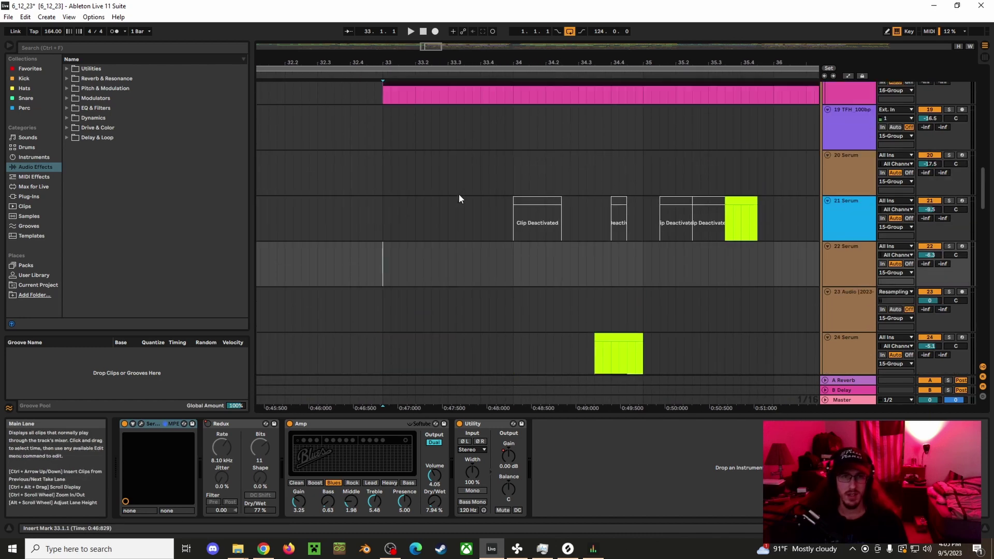
{"action": "key", "text": "space"}
{"action": "scroll", "coordinate": [498, 284], "scroll_direction": "down", "scroll_amount": 15}
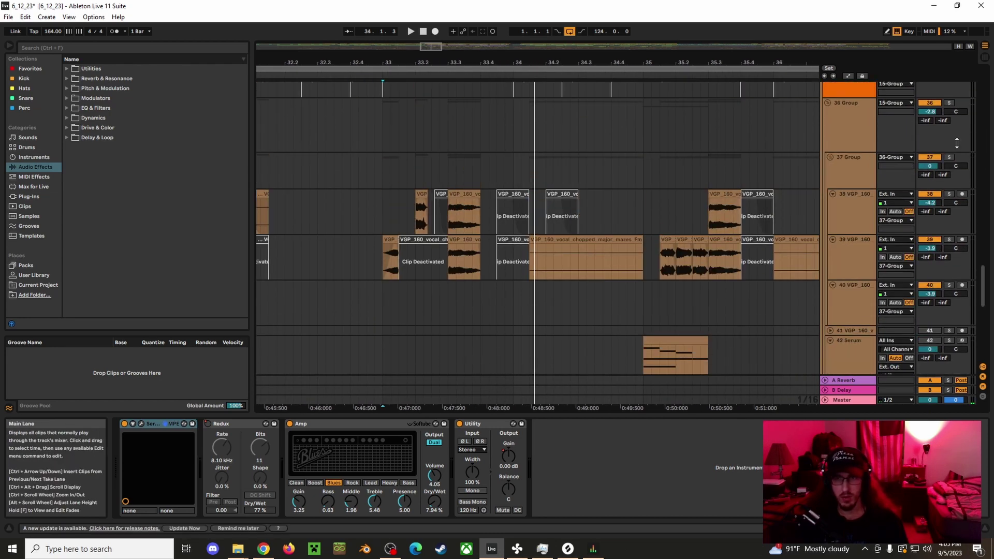
Solo 36 Group and play its vocal chops from bar 33.
{"action": "left_click", "coordinate": [383, 175]}
{"action": "key", "text": "space"}
{"action": "left_click", "coordinate": [949, 102]}
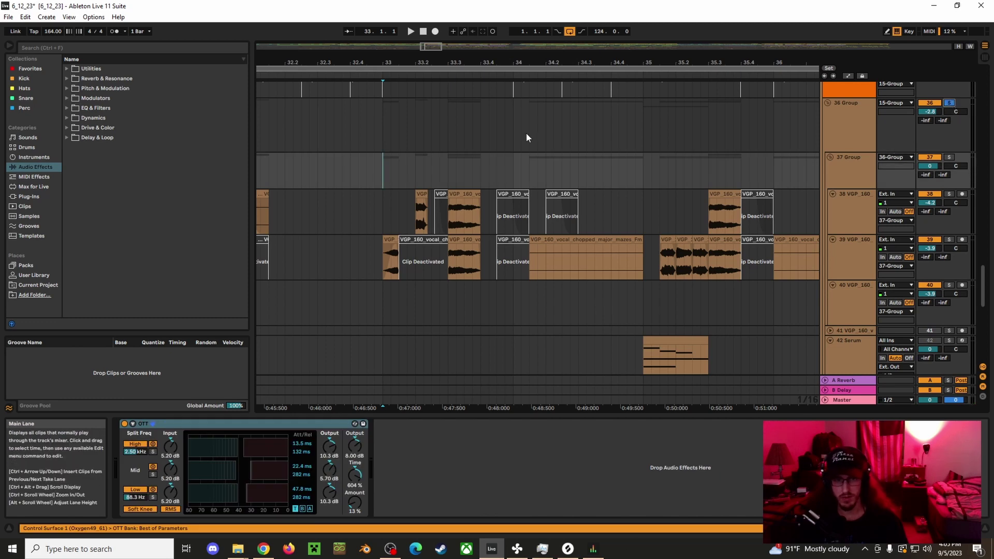
{"action": "key", "text": "space"}
{"action": "left_click_drag", "start_coordinate": [548, 63], "coordinate": [444, 61]}
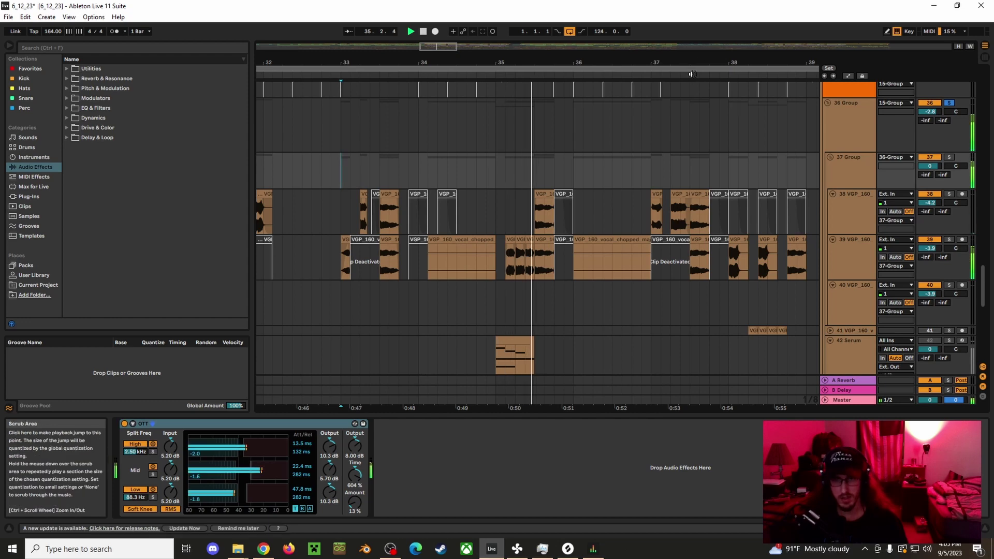
{"action": "left_click_drag", "start_coordinate": [684, 63], "coordinate": [649, 62]}
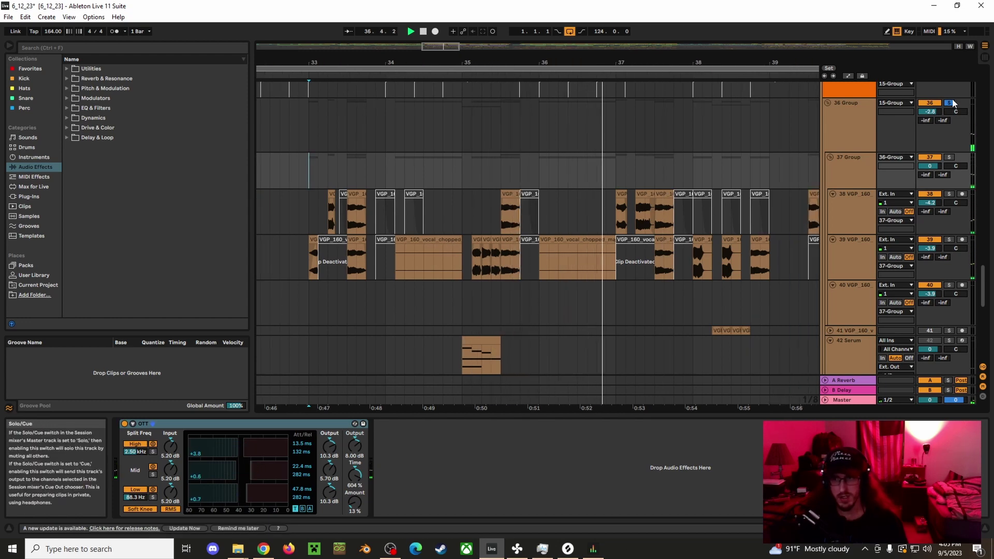
{"action": "key", "text": "space"}
Play the full mix from bar 33 while reviewing the sub, sample, Serum and drum tracks.
{"action": "key", "text": "space"}
{"action": "scroll", "coordinate": [497, 249], "scroll_direction": "up", "scroll_amount": 3}
{"action": "scroll", "coordinate": [507, 283], "scroll_direction": "up", "scroll_amount": 10}
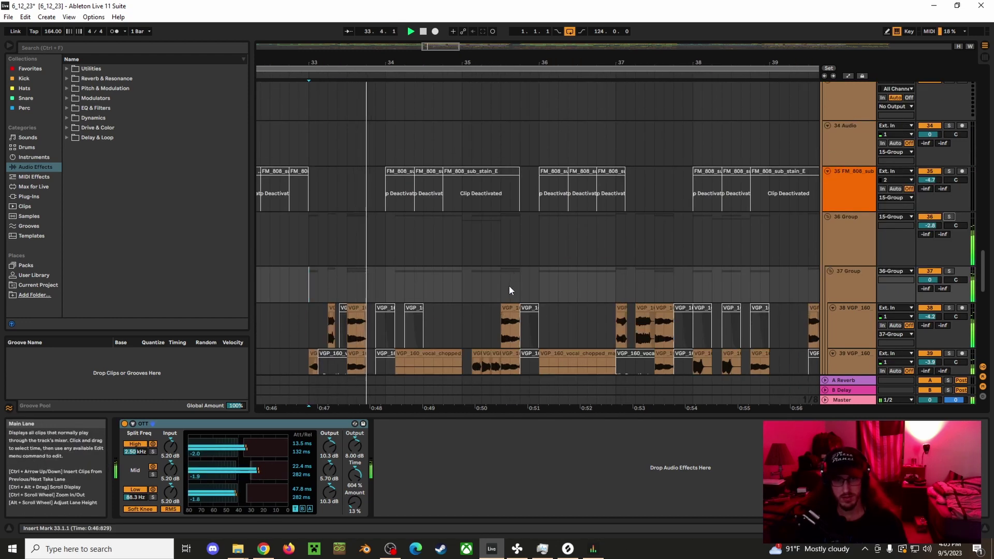
{"action": "scroll", "coordinate": [502, 284], "scroll_direction": "up", "scroll_amount": 3}
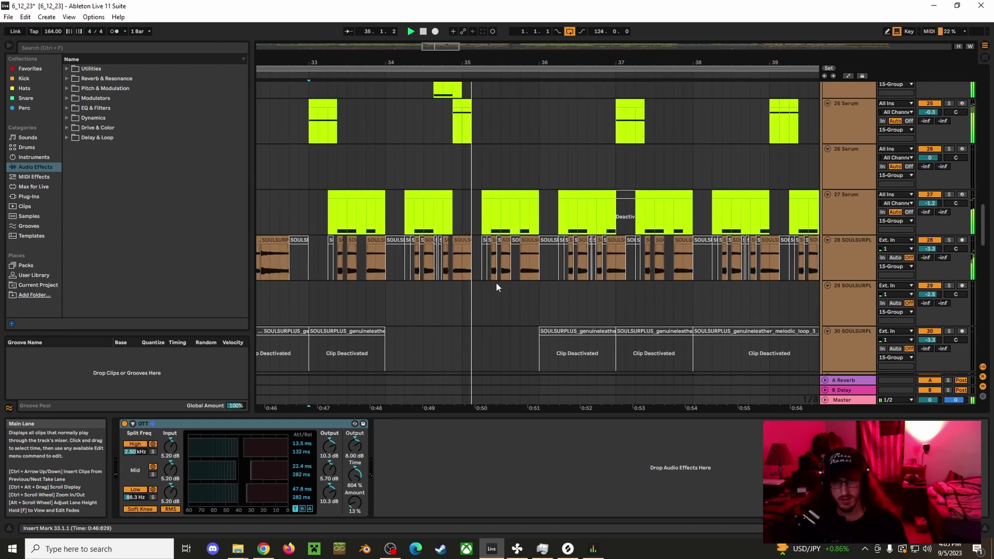
{"action": "left_click_drag", "start_coordinate": [637, 62], "coordinate": [593, 52]}
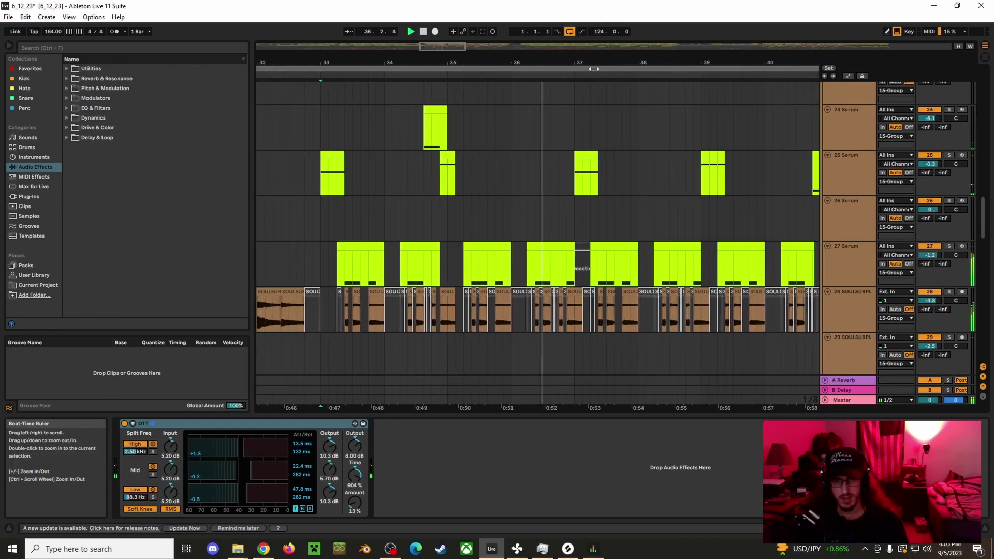
{"action": "scroll", "coordinate": [636, 191], "scroll_direction": "up", "scroll_amount": 6}
{"action": "scroll", "coordinate": [634, 219], "scroll_direction": "up", "scroll_amount": 15}
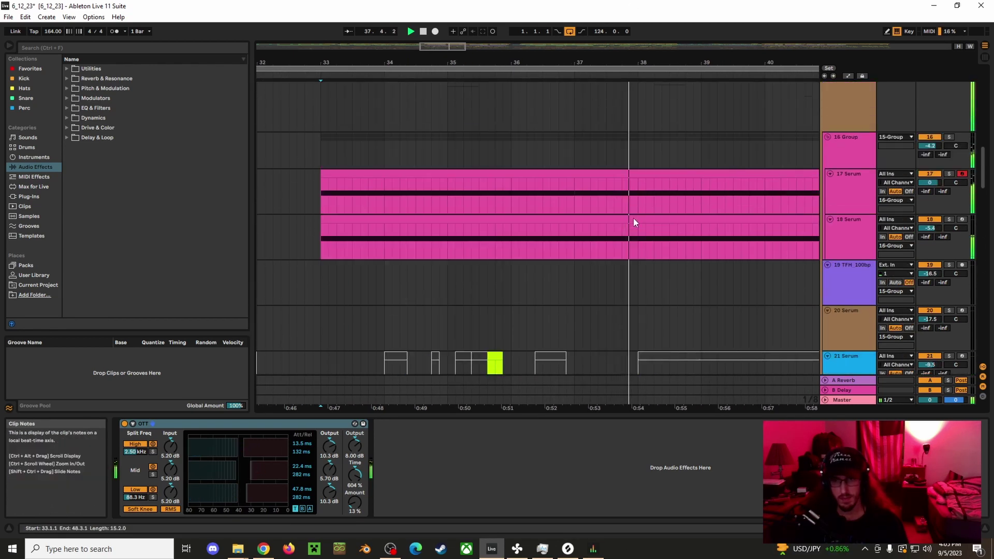
{"action": "scroll", "coordinate": [632, 218], "scroll_direction": "up", "scroll_amount": 5}
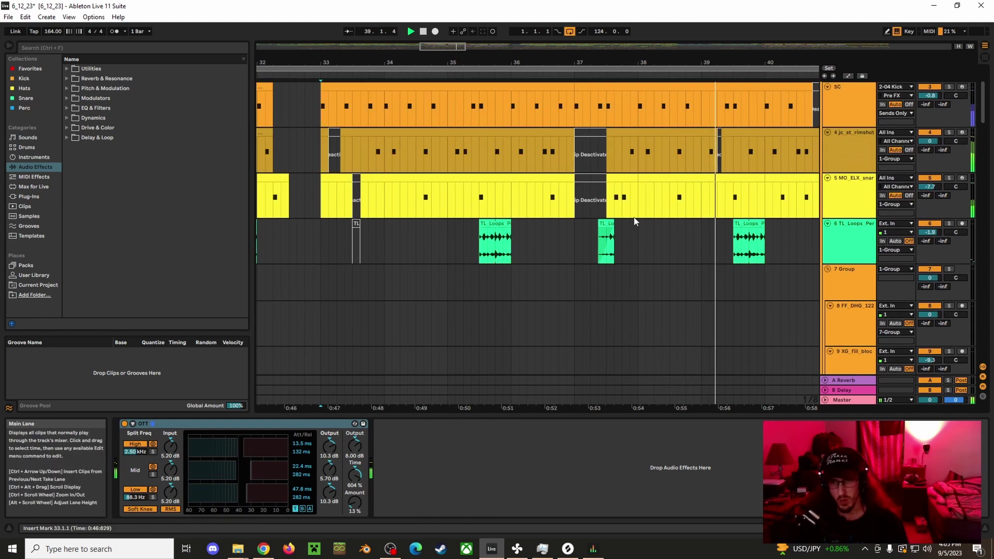
{"action": "left_click_drag", "start_coordinate": [730, 62], "coordinate": [584, 52]}
{"action": "left_click_drag", "start_coordinate": [784, 62], "coordinate": [718, 41]}
{"action": "key", "text": "space"}
Show the notes of the 04_Kick clip at bar 41 and audition the kick soloed.
{"action": "double_click", "coordinate": [667, 130]}
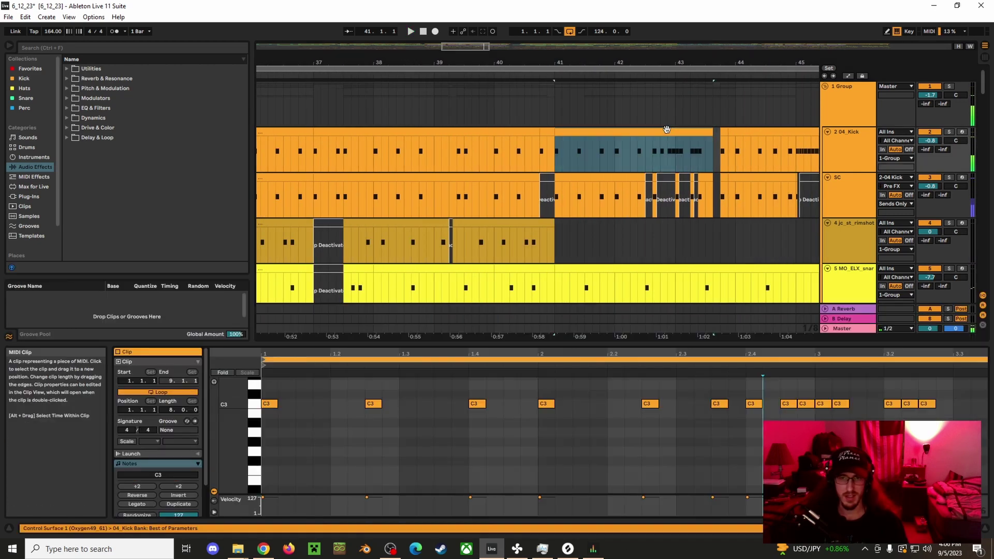
{"action": "left_click", "coordinate": [949, 131]}
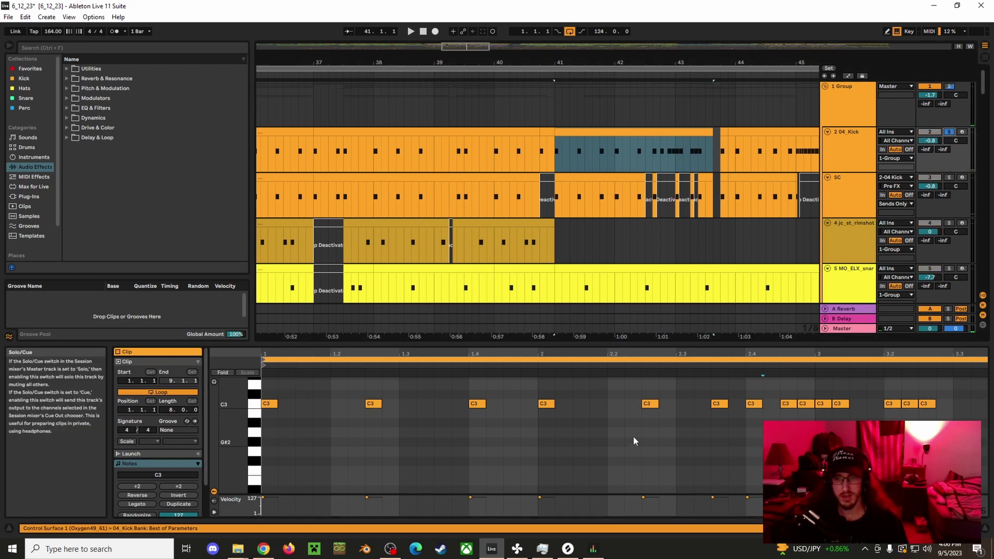
{"action": "left_click", "coordinate": [665, 365]}
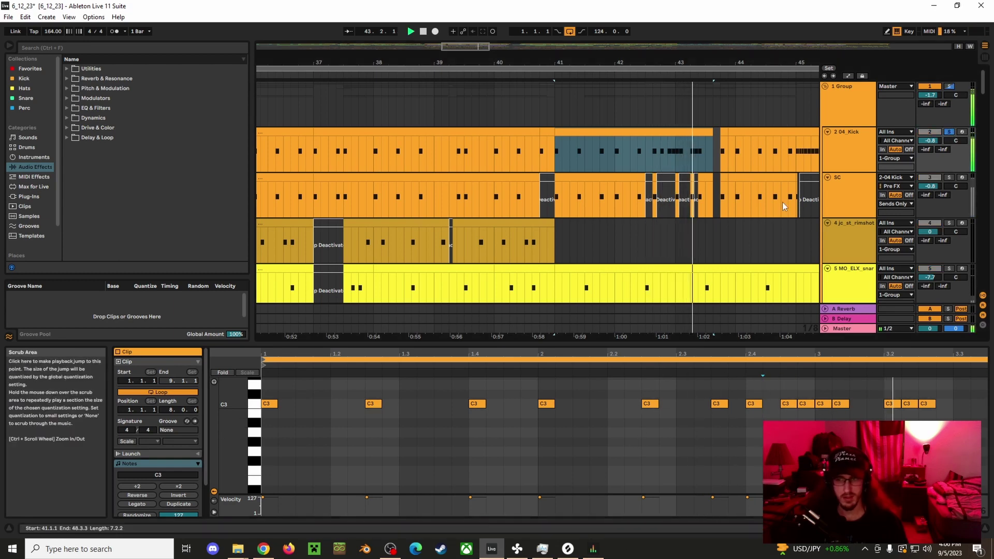
{"action": "left_click", "coordinate": [948, 133]}
Play the full mix from bar 42.4, following the kick and snare patterns up to bar 47.
{"action": "left_click", "coordinate": [663, 124]}
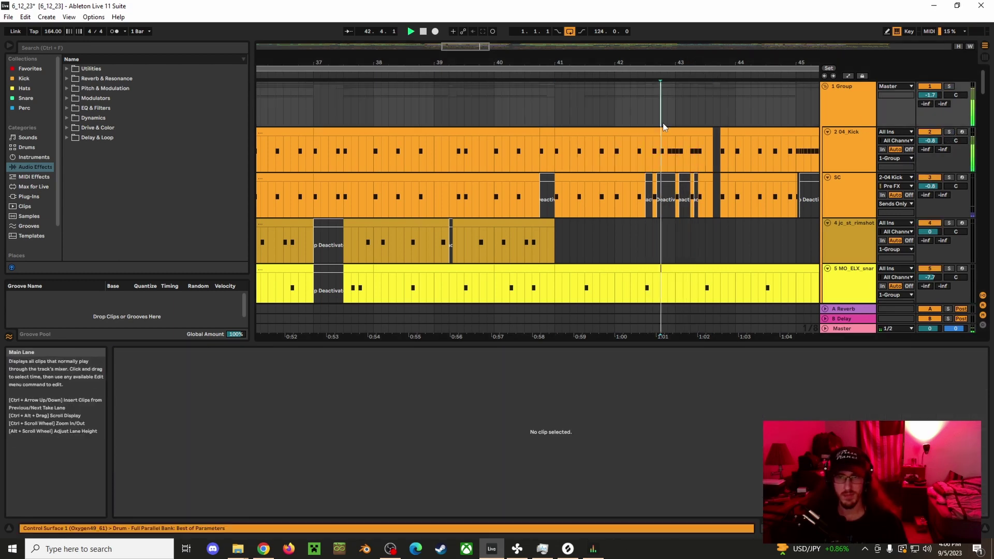
{"action": "left_click_drag", "start_coordinate": [763, 62], "coordinate": [450, 87]}
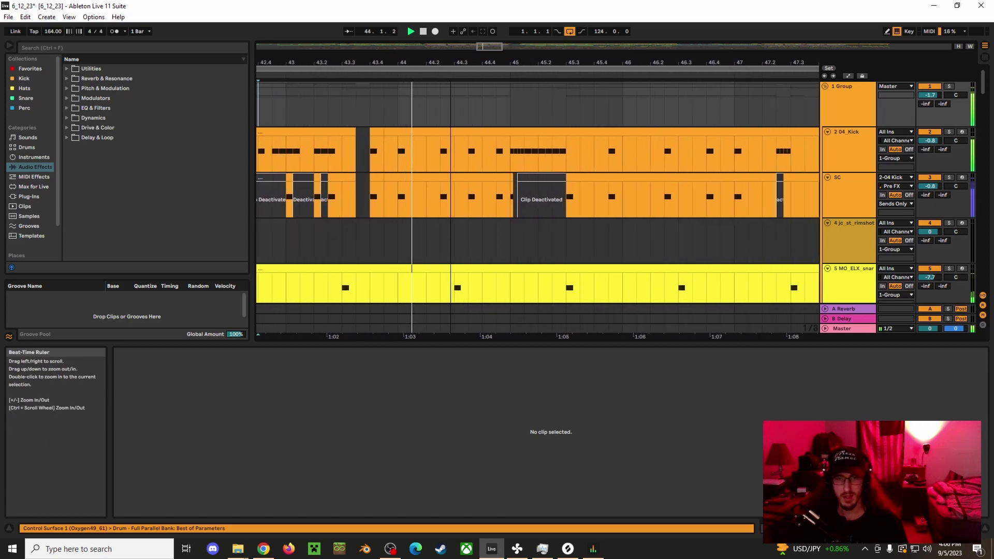
{"action": "left_click_drag", "start_coordinate": [576, 62], "coordinate": [523, 61]}
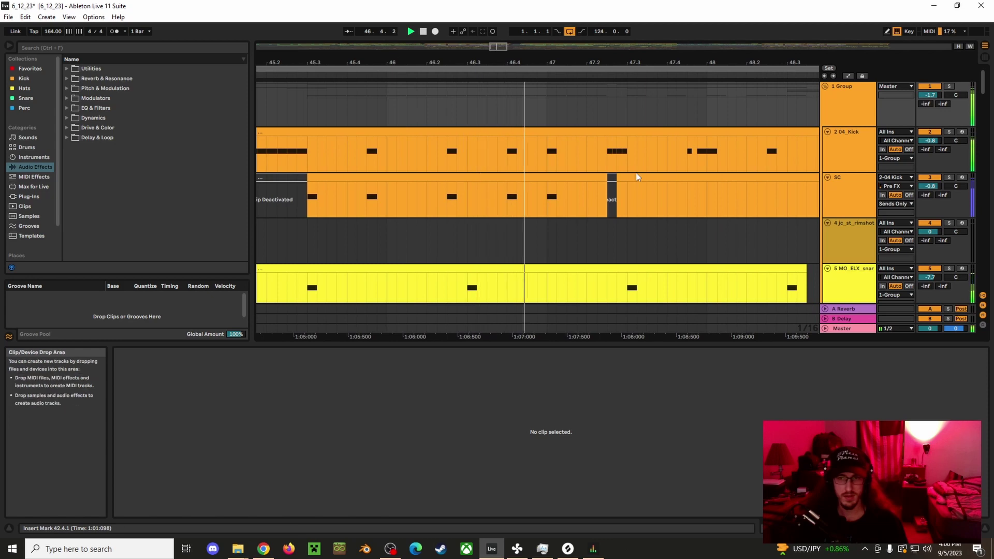
{"action": "scroll", "coordinate": [629, 191], "scroll_direction": "down", "scroll_amount": 6, "text": "ctrl"}
{"action": "scroll", "coordinate": [618, 217], "scroll_direction": "down", "scroll_amount": 2}
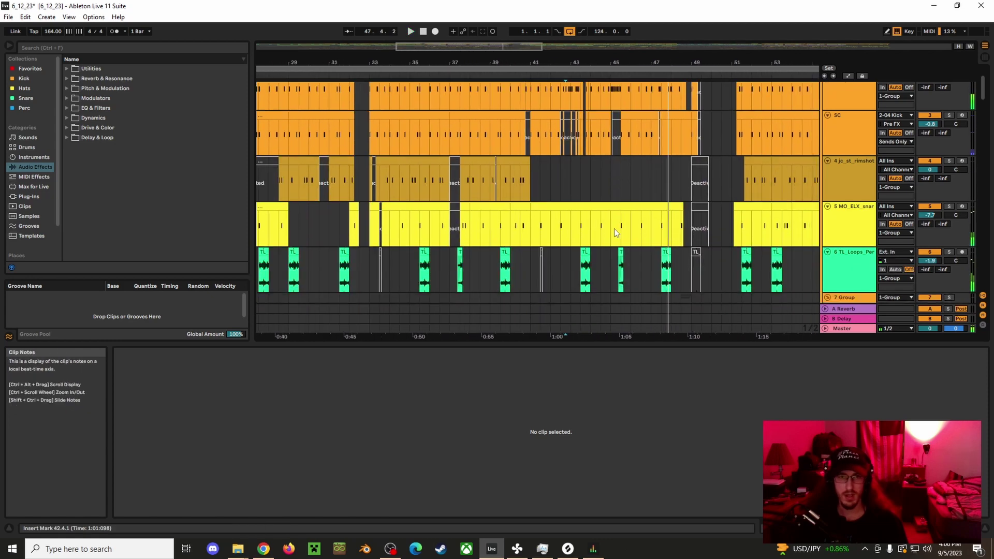
Compare the sampler and EQ Eight devices of the 04_Kick and SC tracks.
{"action": "scroll", "coordinate": [612, 235], "scroll_direction": "down", "scroll_amount": 3}
{"action": "scroll", "coordinate": [608, 244], "scroll_direction": "up", "scroll_amount": 5}
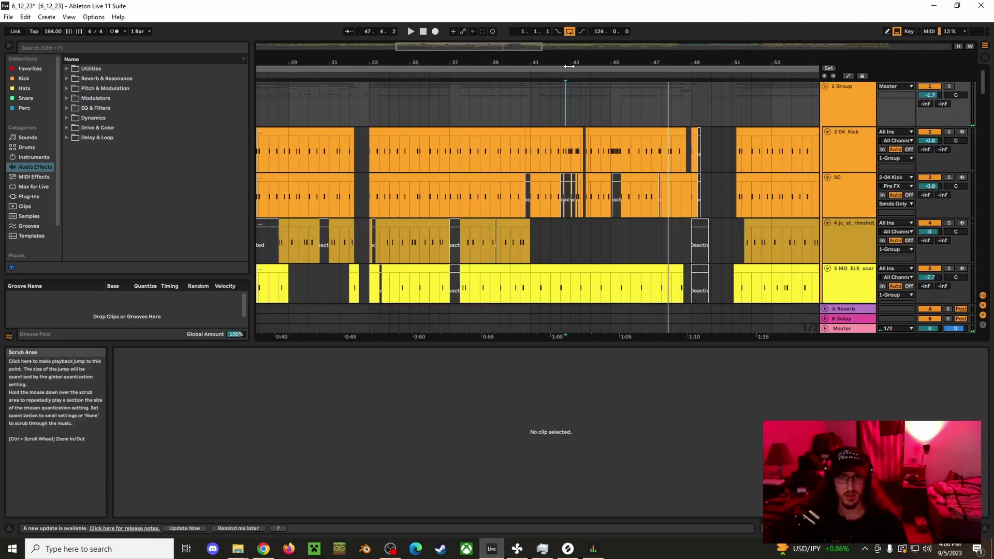
{"action": "left_click_drag", "start_coordinate": [569, 63], "coordinate": [688, 155]}
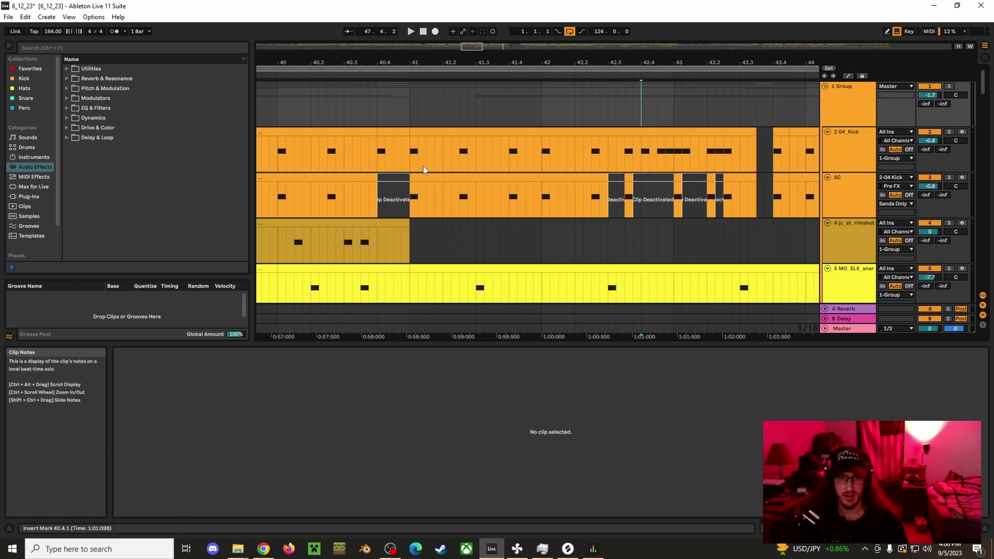
{"action": "left_click", "coordinate": [845, 211]}
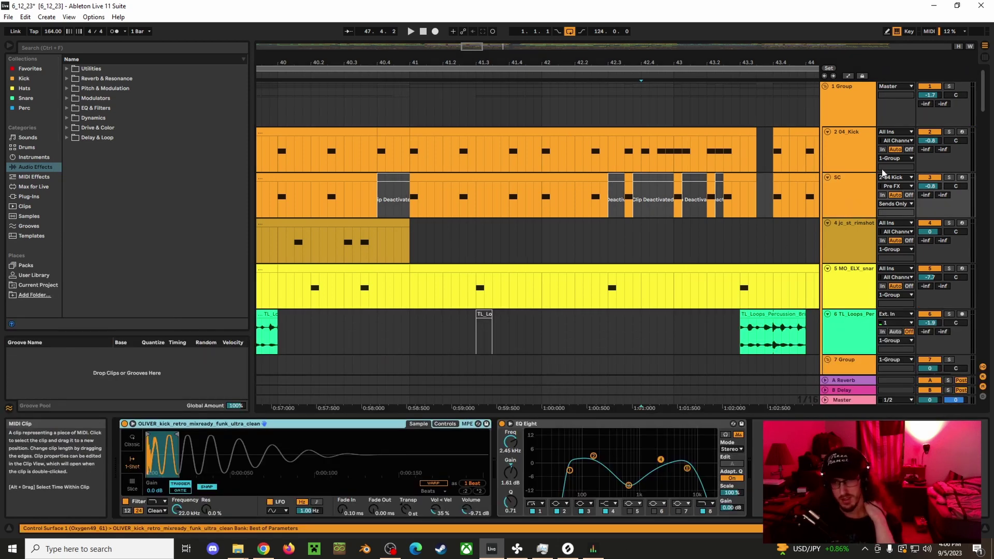
{"action": "left_click", "coordinate": [852, 152]}
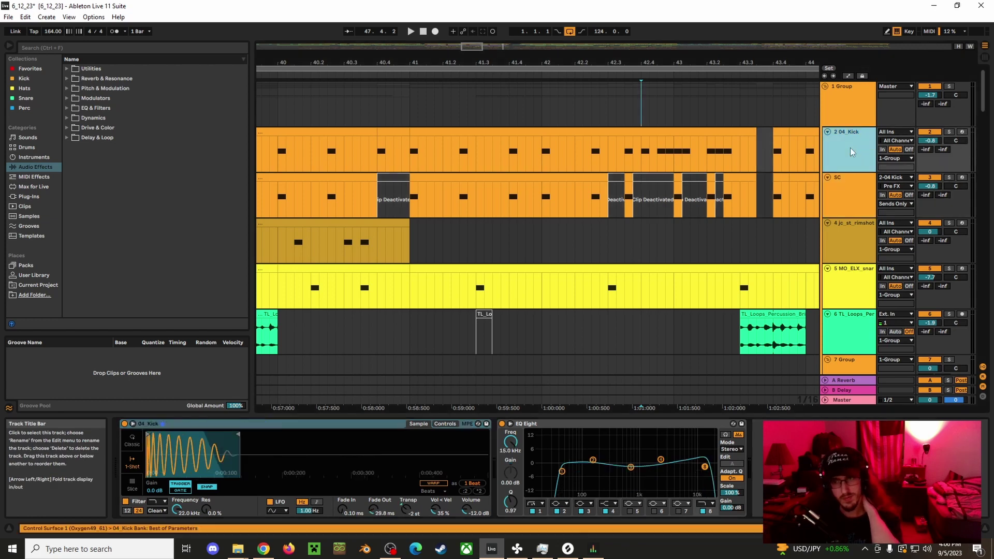
{"action": "left_click", "coordinate": [844, 212]}
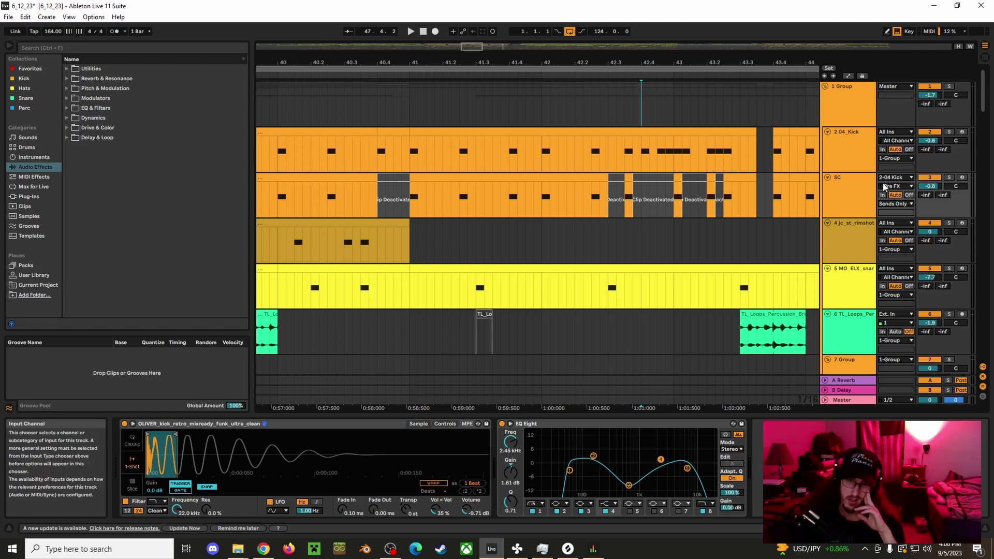
{"action": "left_click", "coordinate": [855, 193]}
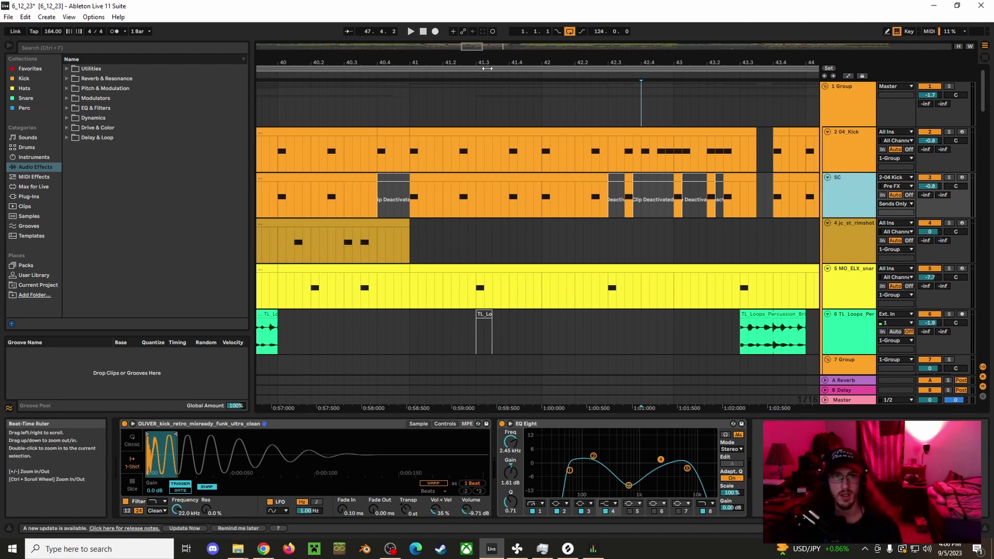
Examine the active and deactivated SC clips beneath the kick roll between 42.3 and 43.2.
{"action": "left_click_drag", "start_coordinate": [491, 62], "coordinate": [389, 63]}
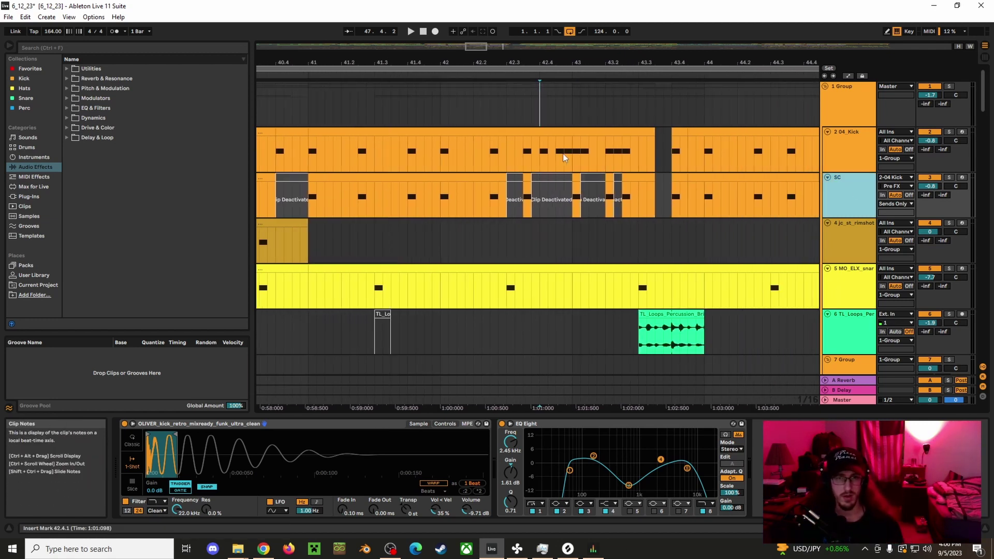
{"action": "left_click_drag", "start_coordinate": [532, 159], "coordinate": [515, 162]}
{"action": "left_click", "coordinate": [573, 199]}
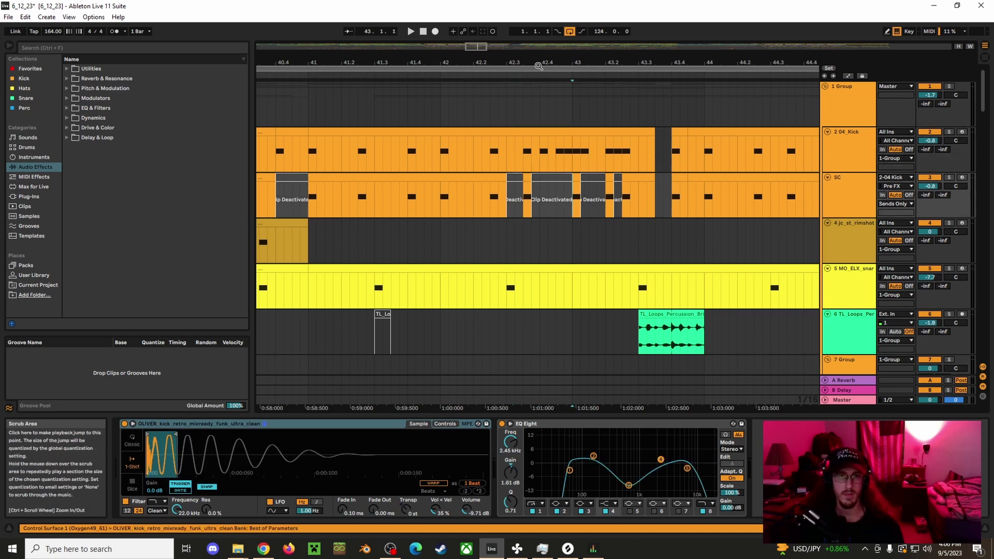
{"action": "left_click_drag", "start_coordinate": [539, 63], "coordinate": [562, 112]}
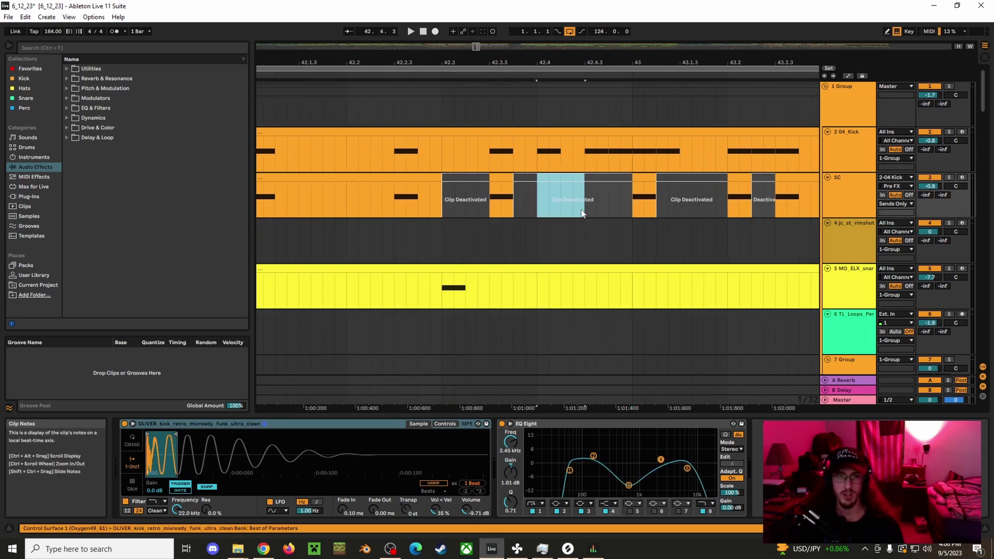
{"action": "left_click_drag", "start_coordinate": [582, 212], "coordinate": [608, 216]}
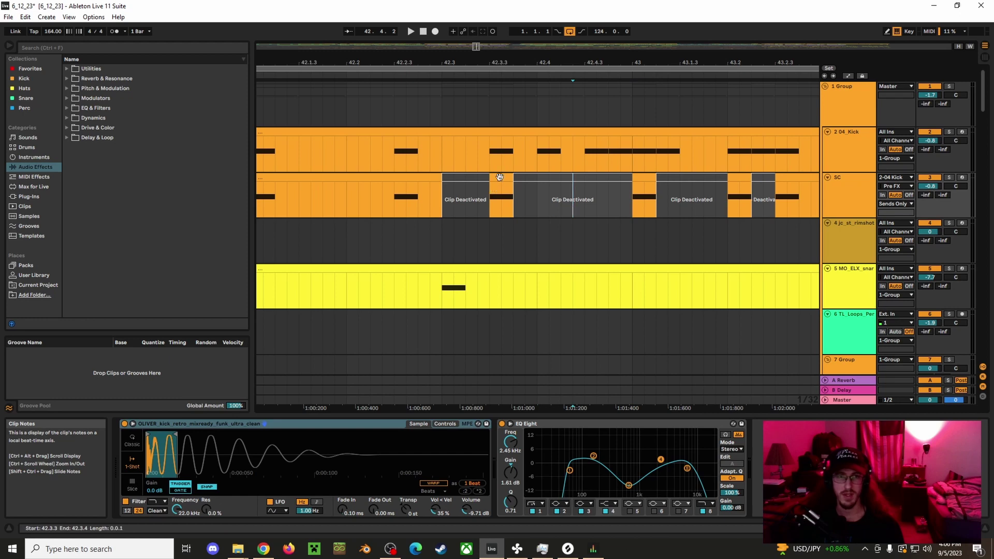
{"action": "left_click", "coordinate": [662, 184]}
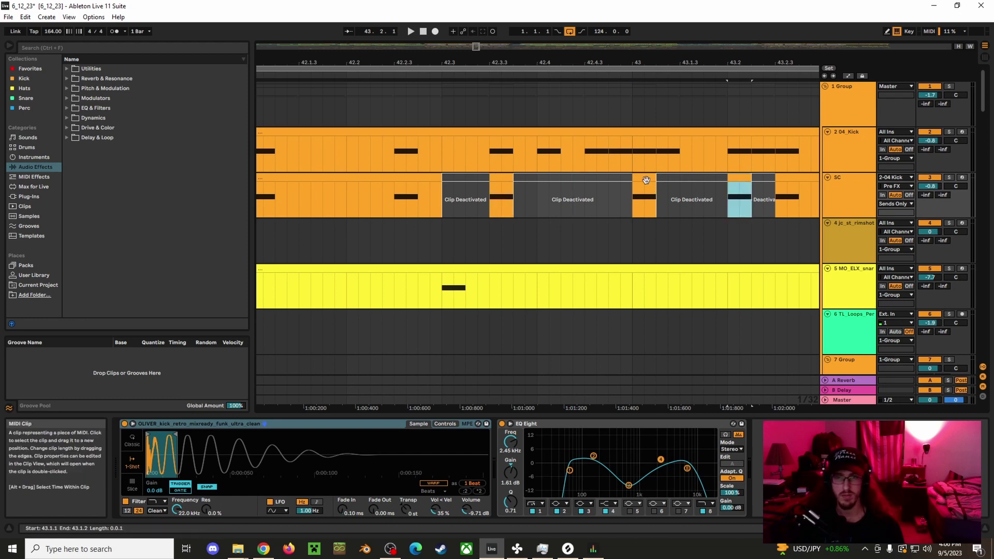
{"action": "left_click", "coordinate": [499, 180]}
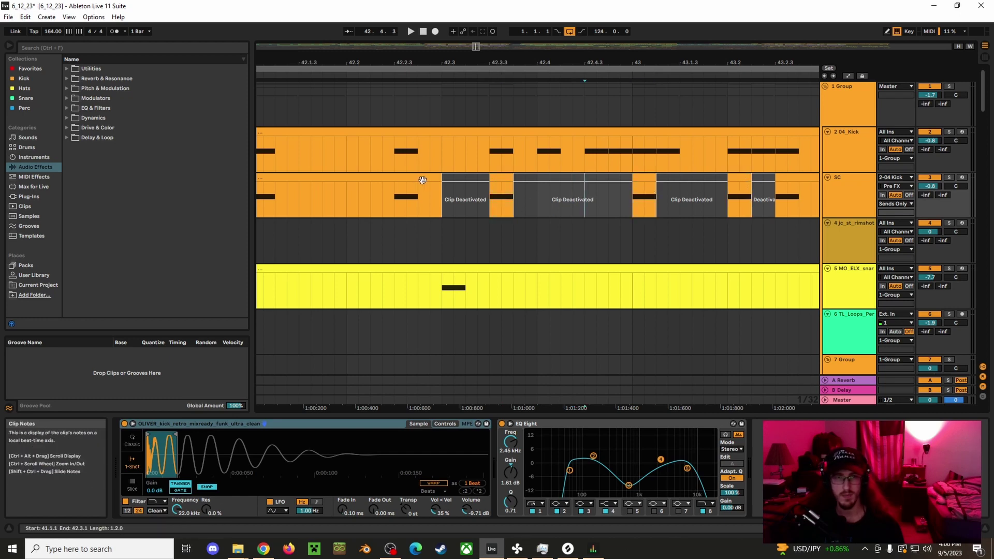
Play the mix from 42.2.3 through bar 43, following the kick and SC patterns.
{"action": "left_click", "coordinate": [344, 207]}
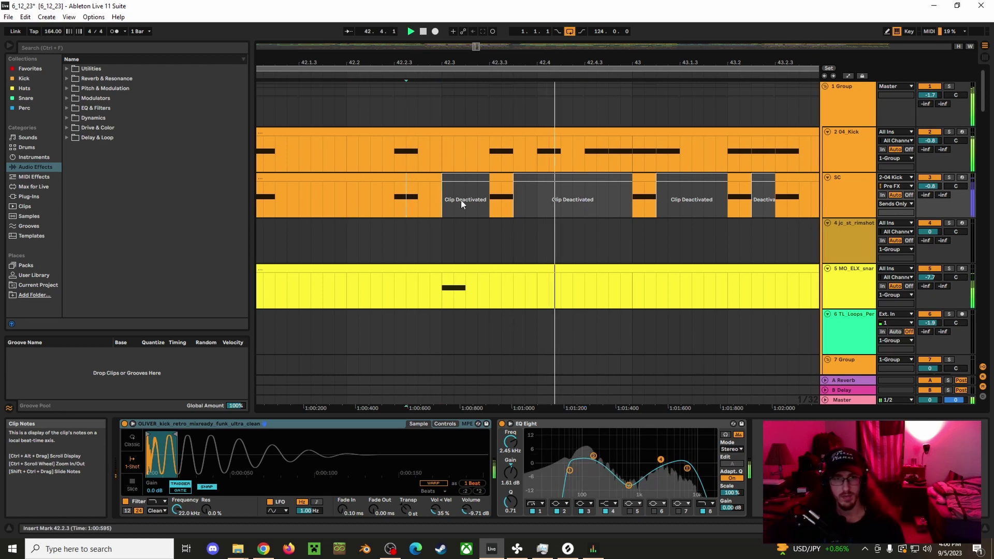
{"action": "left_click_drag", "start_coordinate": [585, 62], "coordinate": [455, 63]}
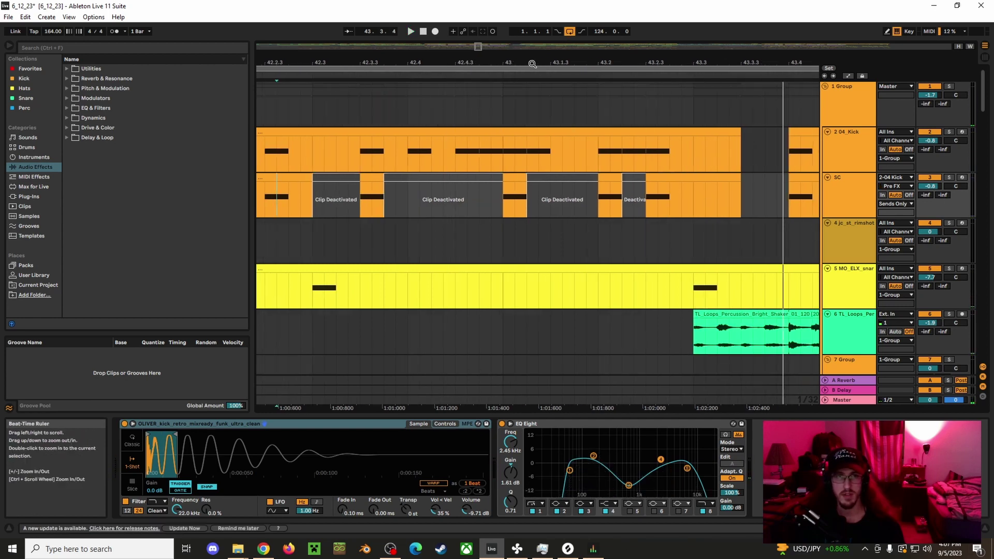
{"action": "left_click_drag", "start_coordinate": [532, 64], "coordinate": [384, 54]}
Solo 7 Group and play its drum fills leading into bar 49.
{"action": "scroll", "coordinate": [520, 241], "scroll_direction": "down", "scroll_amount": 6}
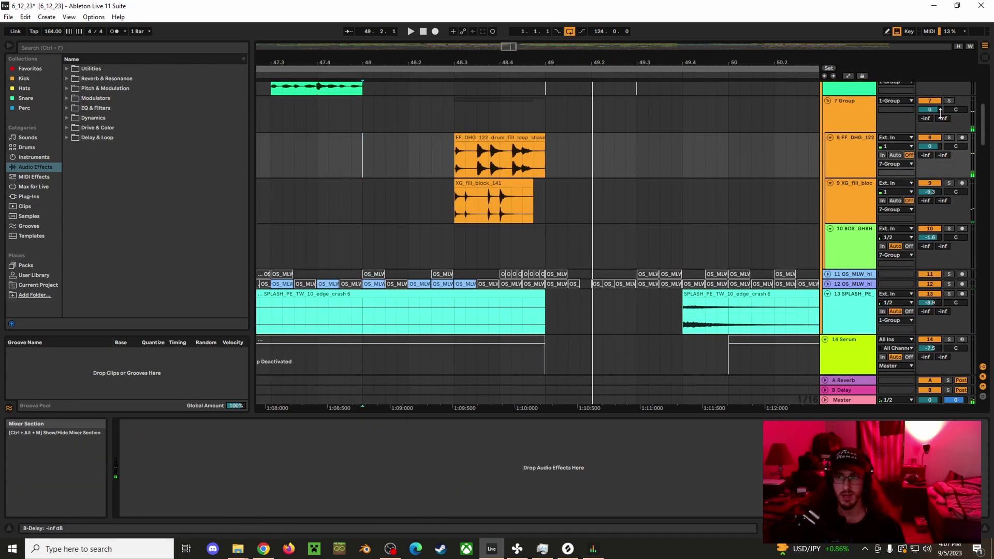
{"action": "left_click", "coordinate": [948, 101]}
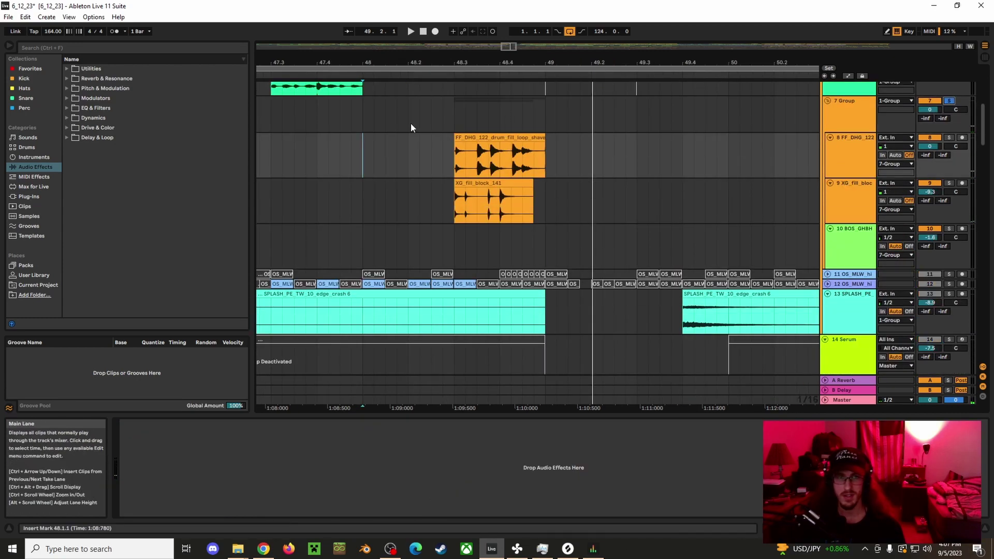
{"action": "left_click", "coordinate": [867, 155]}
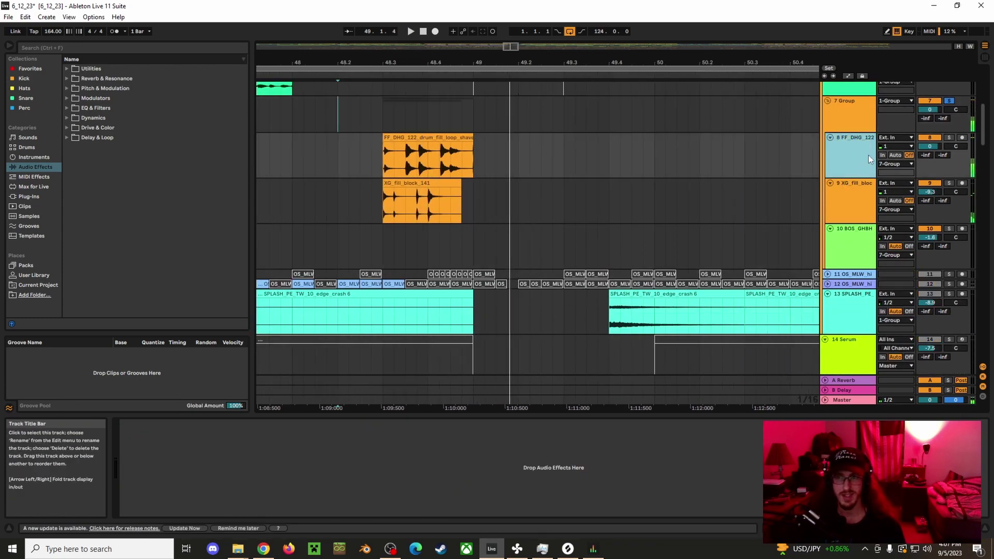
Solo the FF_DHG_122 drum fill track within 7 Group, comparing it with the XG_fill_block track.
{"action": "left_click", "coordinate": [950, 137]}
{"action": "left_click", "coordinate": [851, 199]}
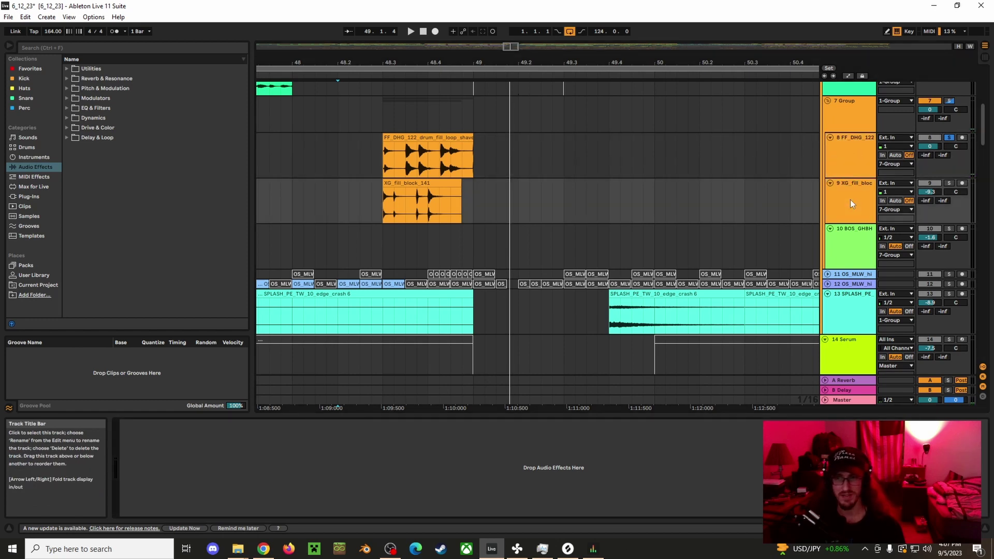
{"action": "left_click", "coordinate": [863, 136]}
{"action": "left_click", "coordinate": [854, 118]}
{"action": "left_click", "coordinate": [863, 145]}
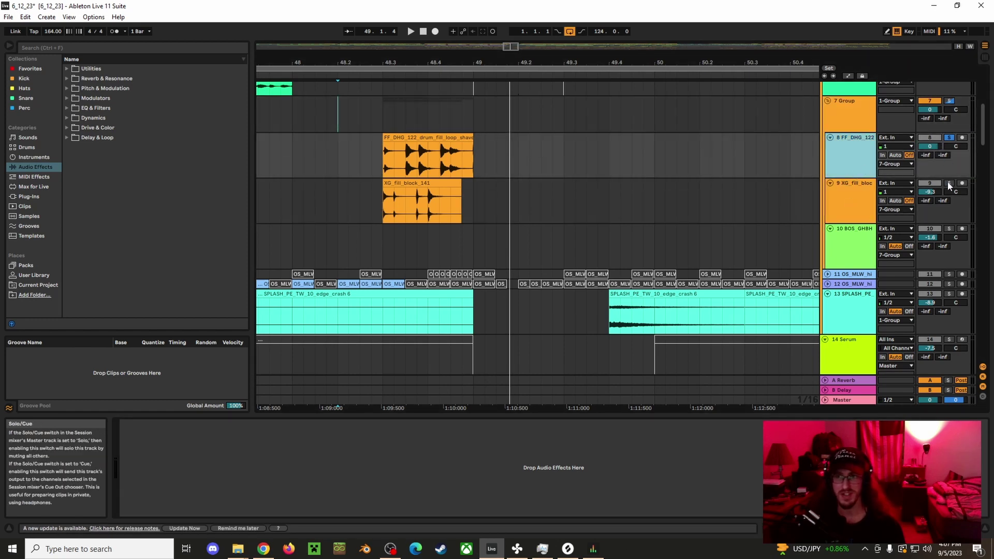
Audition the FF_DHG_122 fill from 48.2, and clear the solos on its track and 7 Group.
{"action": "left_click", "coordinate": [948, 137]}
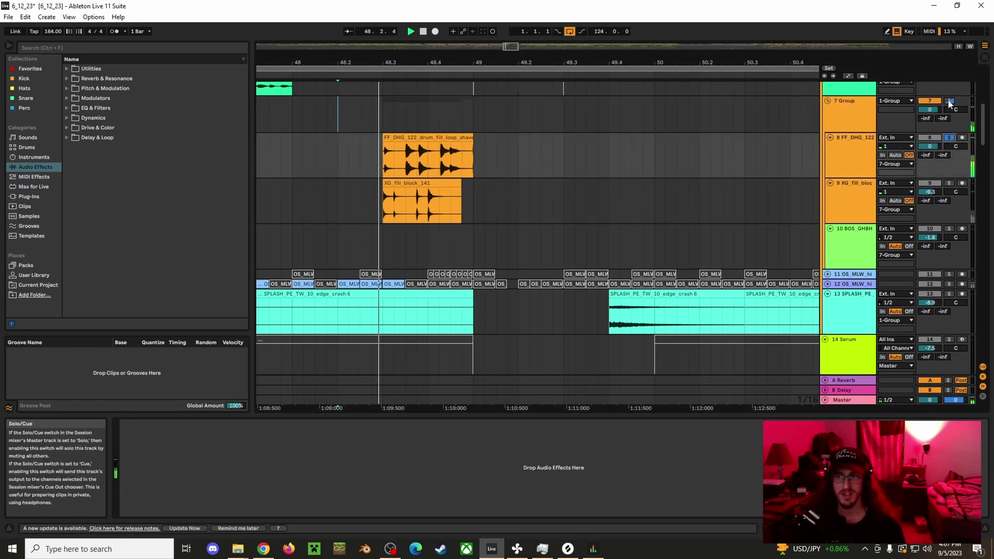
{"action": "key", "text": "space"}
{"action": "left_click_drag", "start_coordinate": [632, 62], "coordinate": [632, 33]}
{"action": "key", "text": "space"}
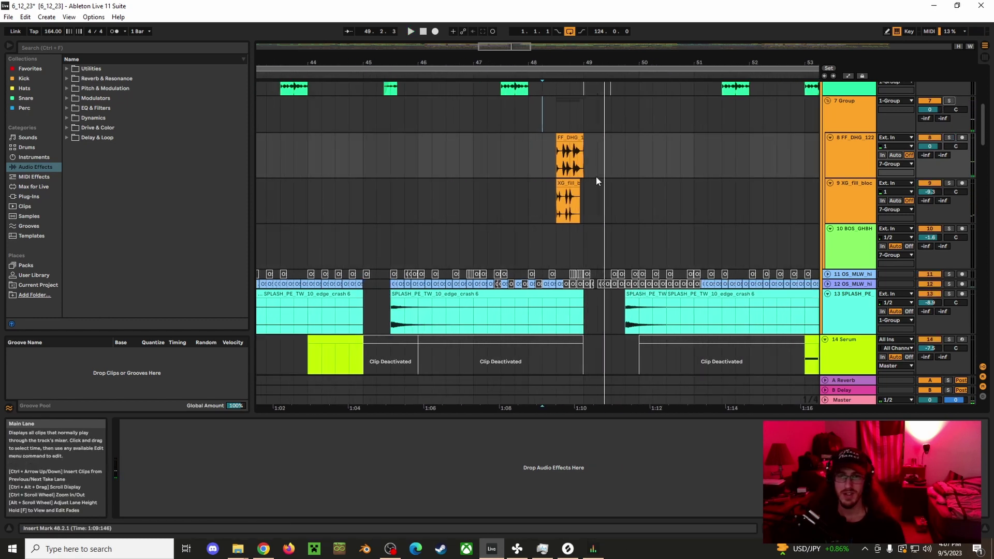
Play the full mix from 48.2.1 while reviewing the Serum and SOULSURPLUS sample tracks around bar 49.
{"action": "scroll", "coordinate": [597, 186], "scroll_direction": "down", "scroll_amount": 5}
{"action": "scroll", "coordinate": [592, 221], "scroll_direction": "down", "scroll_amount": 10}
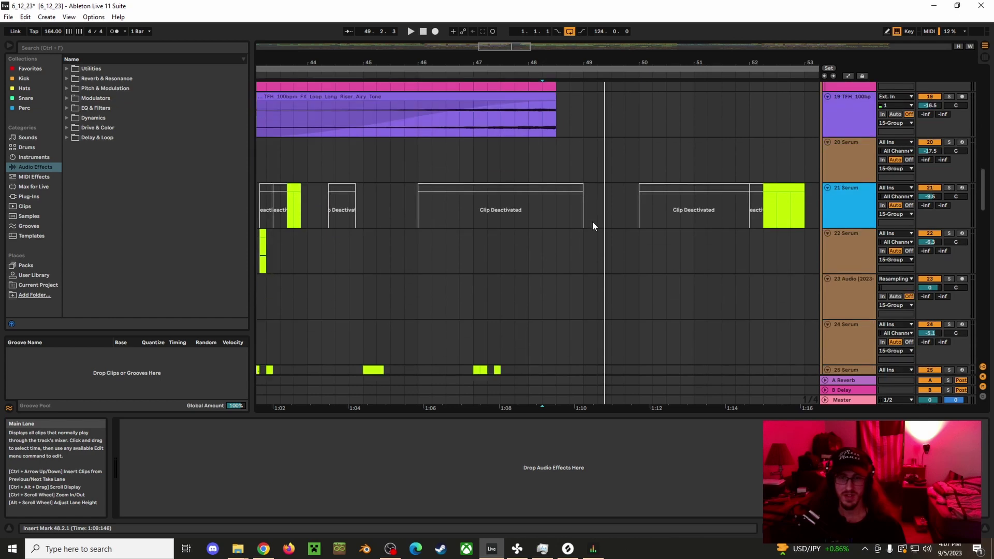
{"action": "left_click", "coordinate": [577, 204]}
{"action": "scroll", "coordinate": [595, 226], "scroll_direction": "down", "scroll_amount": 3}
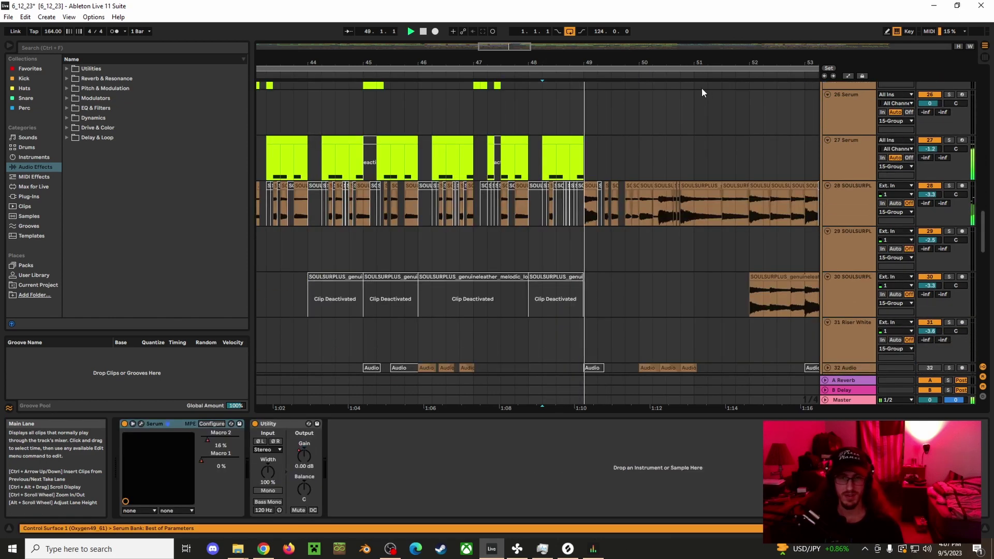
Highlight the empty stretch of the 27 Serum track from 49.1.1 to 64.1.1 during playback.
{"action": "left_click_drag", "start_coordinate": [697, 63], "coordinate": [540, 26]}
{"action": "scroll", "coordinate": [621, 162], "scroll_direction": "down", "scroll_amount": 1}
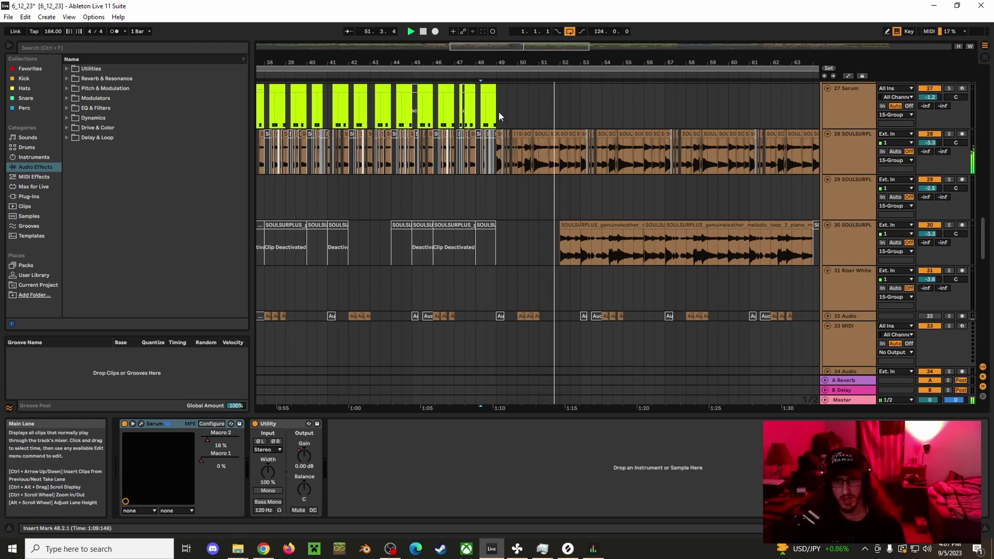
{"action": "left_click_drag", "start_coordinate": [499, 111], "coordinate": [818, 123]}
{"action": "left_click_drag", "start_coordinate": [769, 61], "coordinate": [588, 31]}
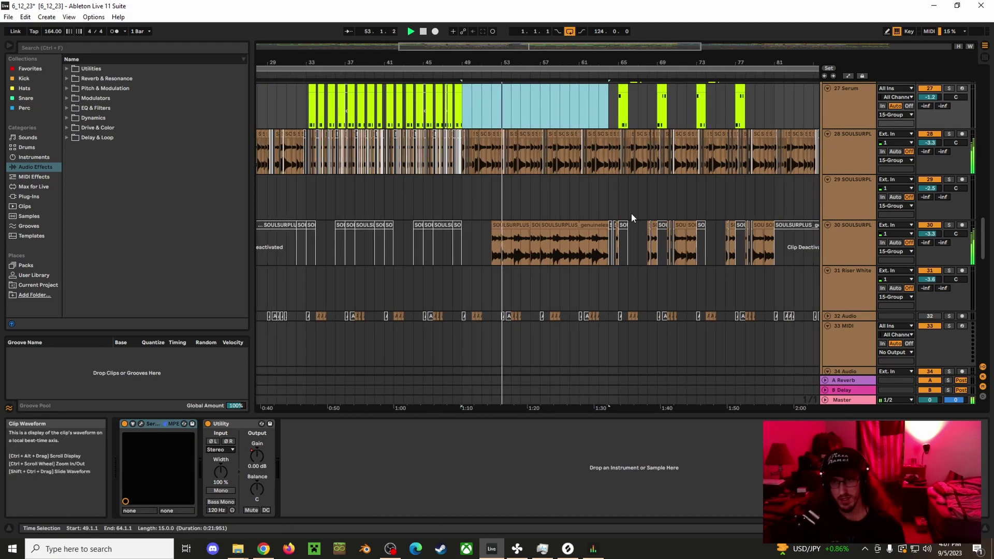
Follow the playback through bars 53 to 55 while reviewing the sample tracks and the 21 Serum clips.
{"action": "scroll", "coordinate": [645, 244], "scroll_direction": "down", "scroll_amount": 3}
{"action": "scroll", "coordinate": [646, 243], "scroll_direction": "up", "scroll_amount": 2}
{"action": "scroll", "coordinate": [646, 244], "scroll_direction": "up", "scroll_amount": 8}
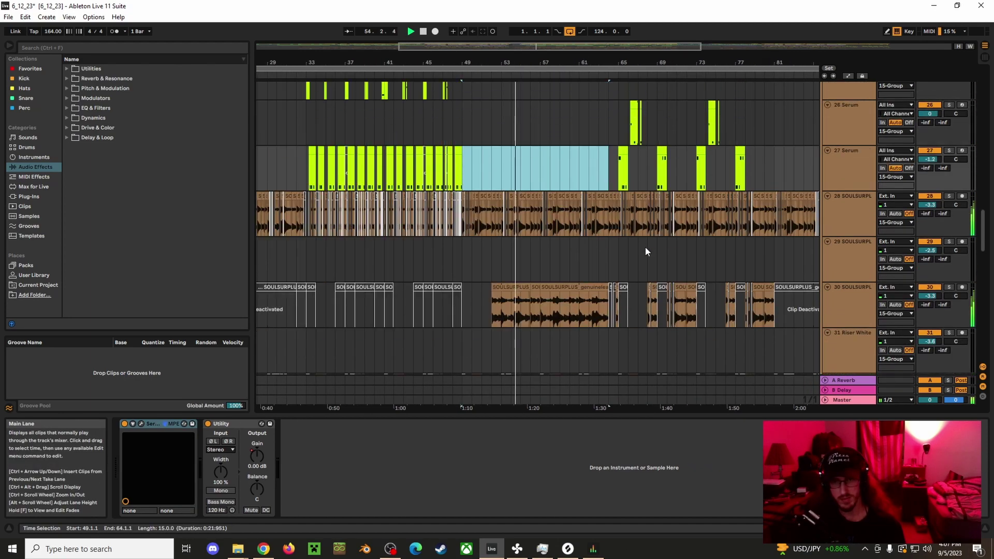
{"action": "scroll", "coordinate": [683, 227], "scroll_direction": "up", "scroll_amount": 2}
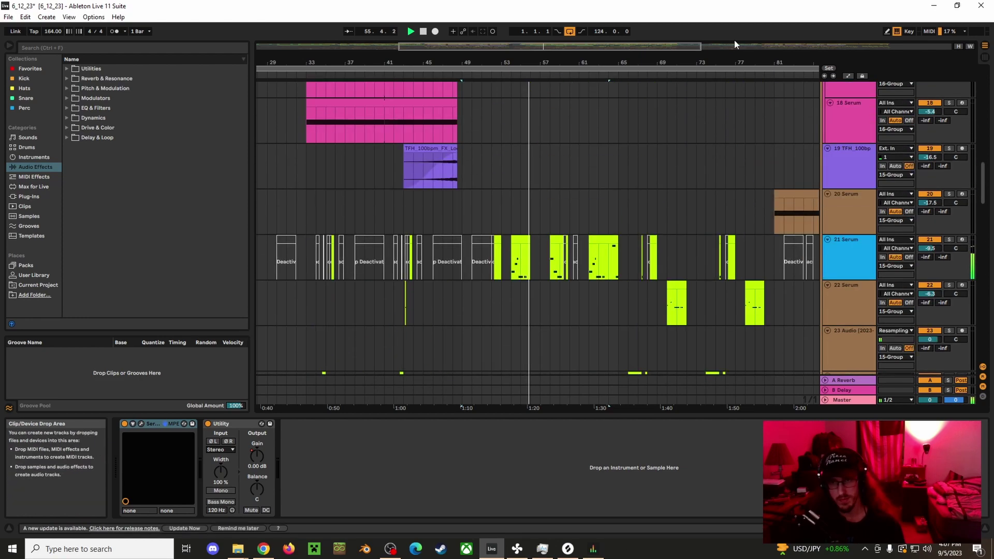
Move to bar 96 and review the drum fill, riser, Serum and sample clips around bar 97.
{"action": "left_click_drag", "start_coordinate": [740, 58], "coordinate": [637, 44]}
{"action": "scroll", "coordinate": [641, 194], "scroll_direction": "up", "scroll_amount": 8}
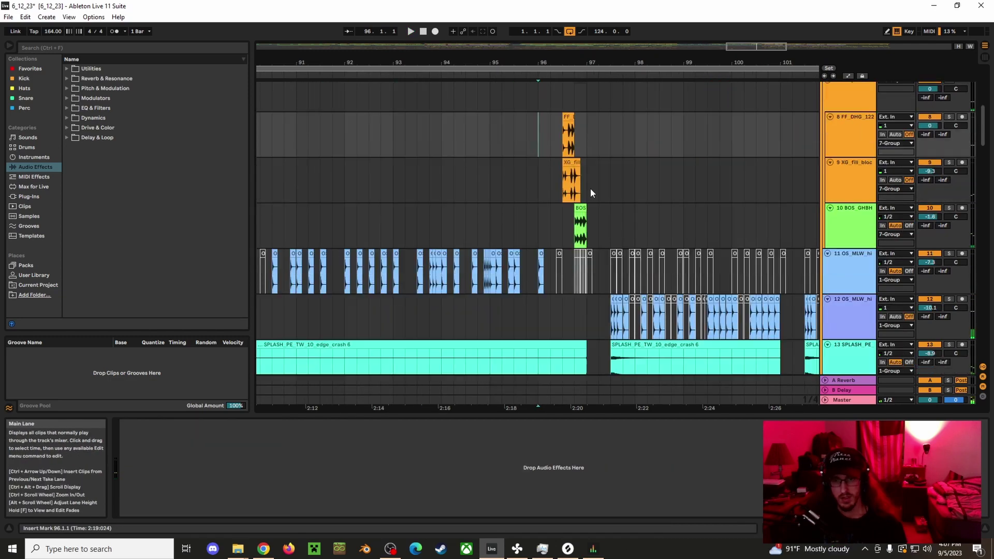
{"action": "scroll", "coordinate": [591, 201], "scroll_direction": "down", "scroll_amount": 3}
{"action": "scroll", "coordinate": [590, 198], "scroll_direction": "down", "scroll_amount": 10}
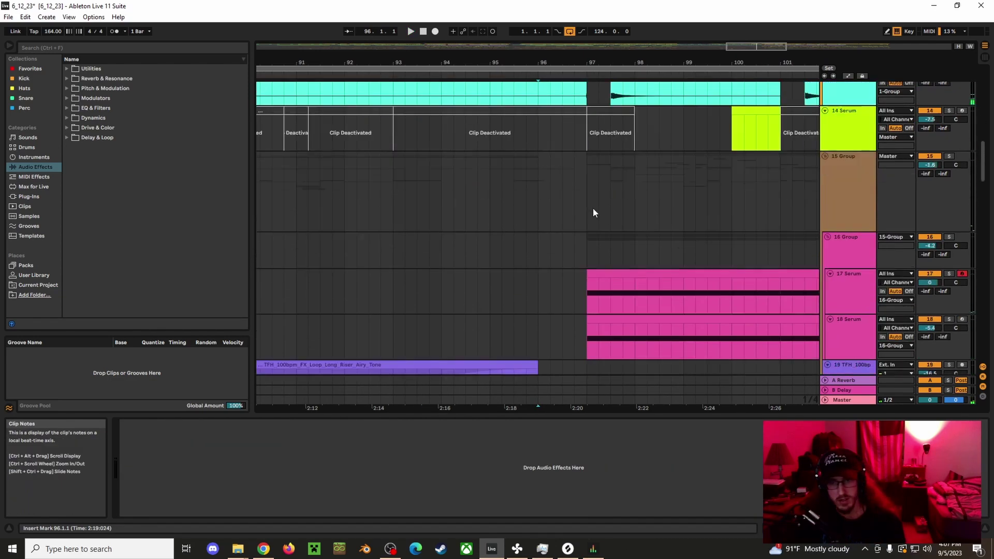
{"action": "scroll", "coordinate": [586, 266], "scroll_direction": "down", "scroll_amount": 2}
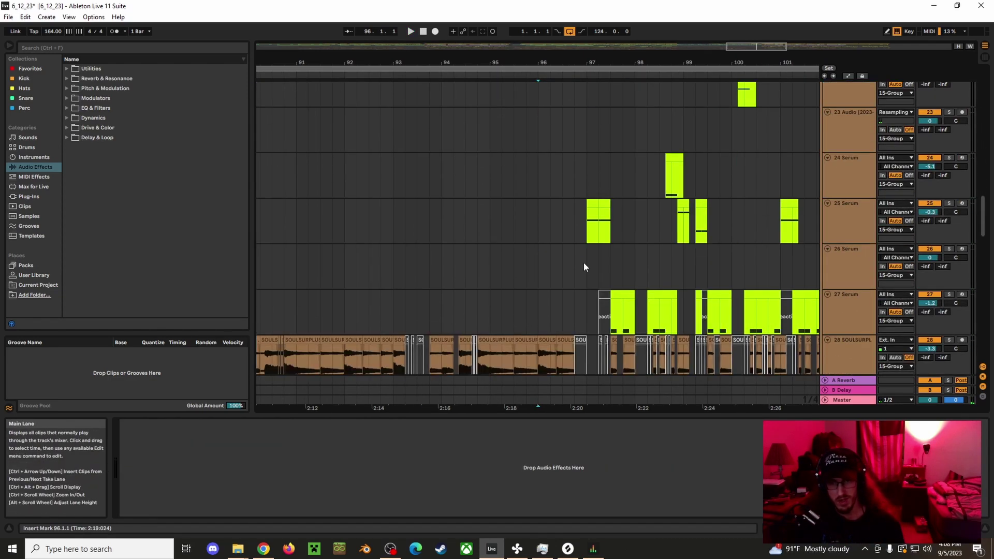
Highlight the 25 Serum clip at bar 97, including its first beat from 97.1.1 to 97.2.1.
{"action": "left_click_drag", "start_coordinate": [586, 202], "coordinate": [610, 206]}
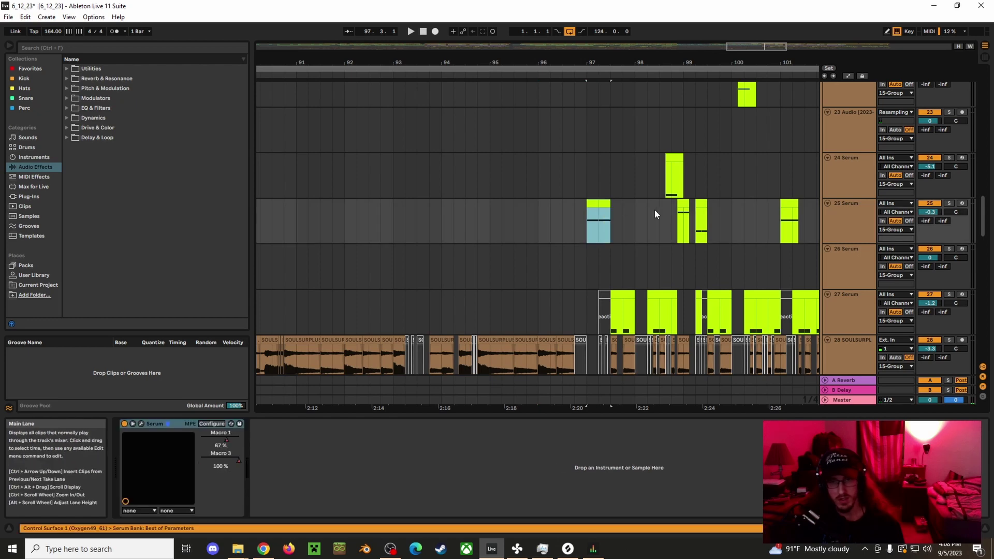
{"action": "left_click", "coordinate": [654, 210]}
{"action": "left_click_drag", "start_coordinate": [750, 62], "coordinate": [566, 64]}
{"action": "left_click_drag", "start_coordinate": [405, 64], "coordinate": [405, 230]}
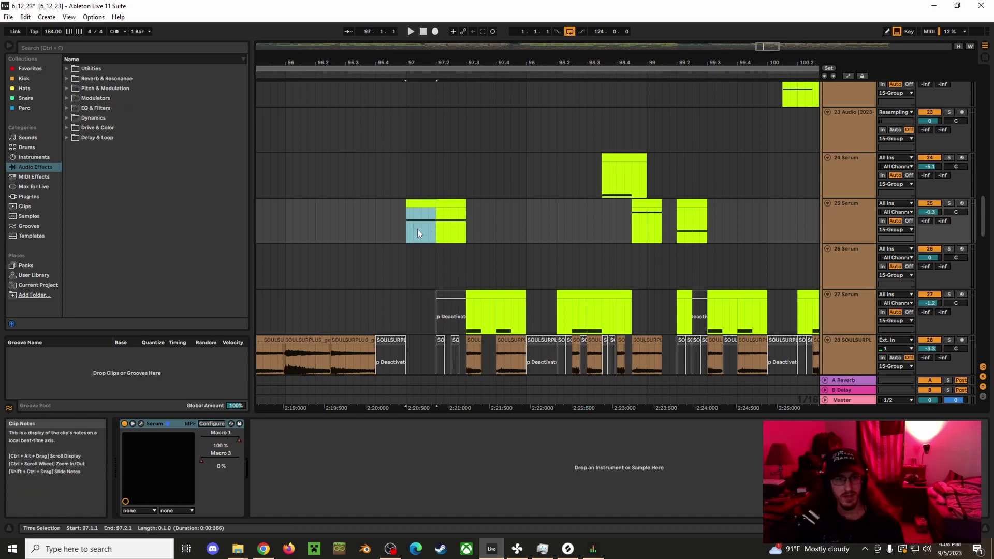
Play the arrangement from 97.1.1 to audition the 25 Serum clips and follow playback into bar 99.
{"action": "left_click", "coordinate": [427, 232]}
{"action": "left_click_drag", "start_coordinate": [409, 231], "coordinate": [436, 234]}
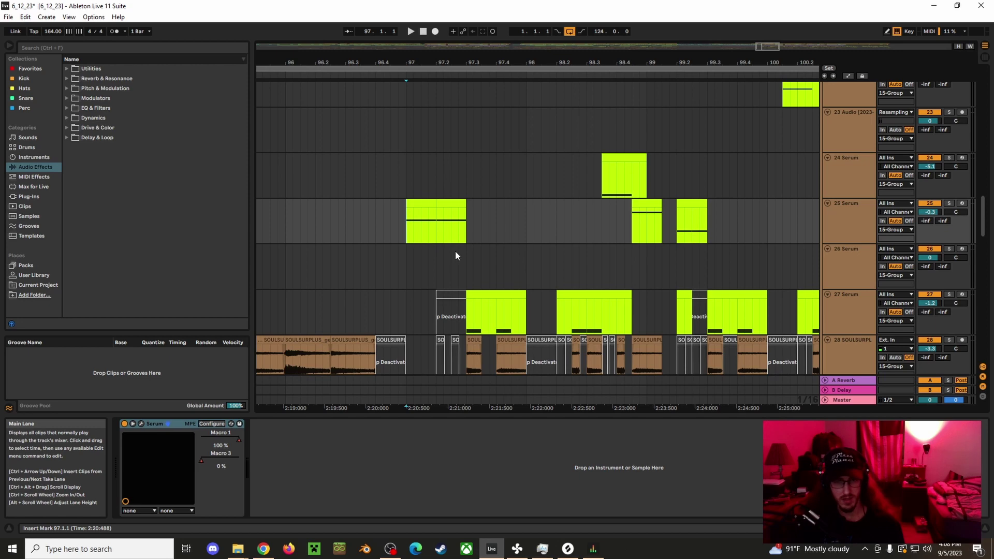
{"action": "key", "text": "space"}
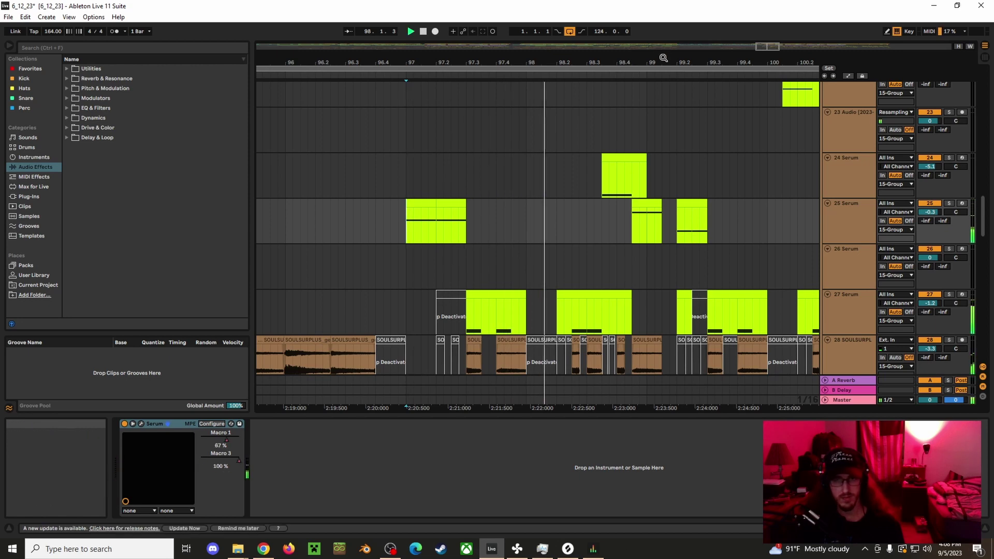
{"action": "left_click_drag", "start_coordinate": [662, 60], "coordinate": [302, 61]}
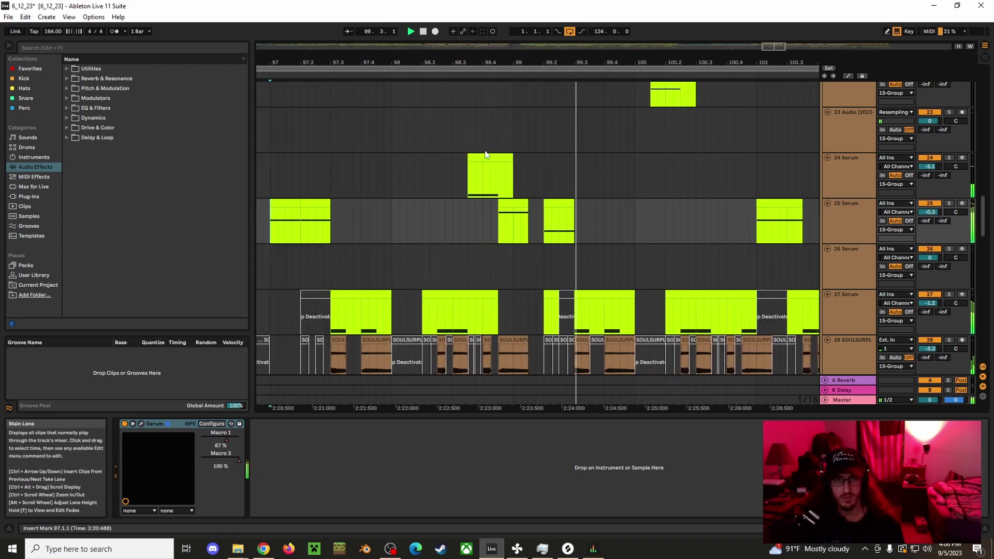
Audition the 24 Serum clip before bar 99, starting playback from 98.2 and following it to bar 100.
{"action": "left_click", "coordinate": [466, 190]}
{"action": "key", "text": "space"}
{"action": "left_click", "coordinate": [949, 158]}
{"action": "key", "text": "space"}
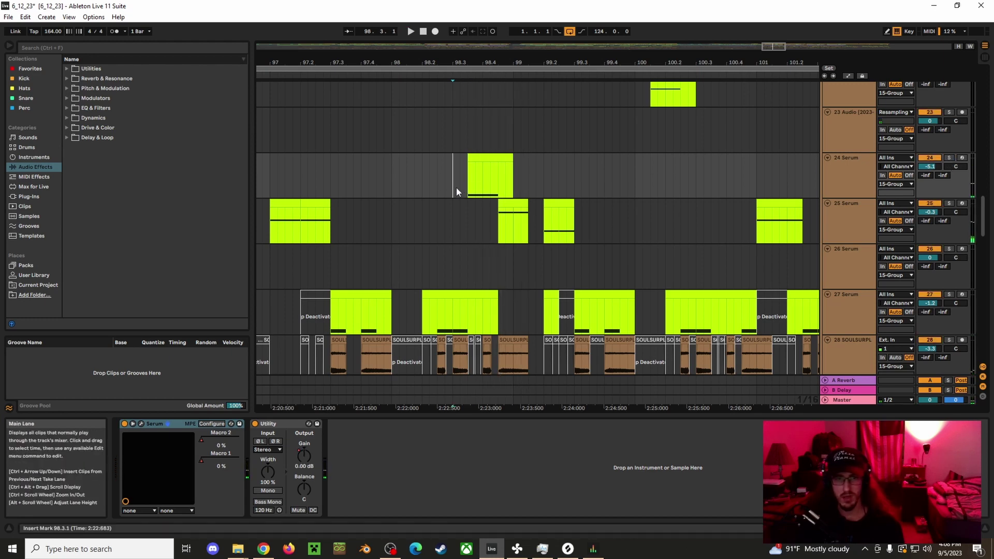
{"action": "left_click_drag", "start_coordinate": [455, 188], "coordinate": [528, 233]}
{"action": "left_click", "coordinate": [421, 174]}
{"action": "key", "text": "space"}
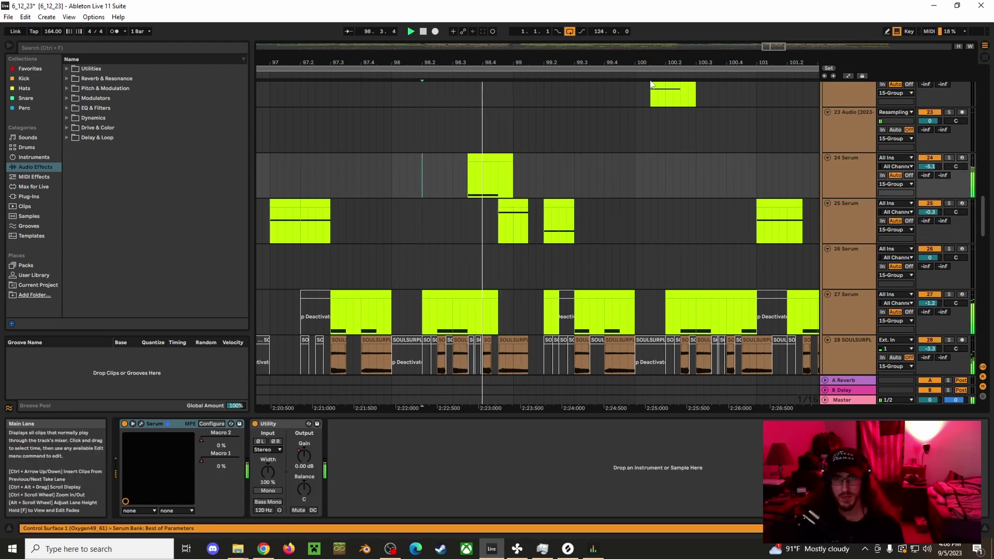
{"action": "left_click_drag", "start_coordinate": [669, 61], "coordinate": [502, 41]}
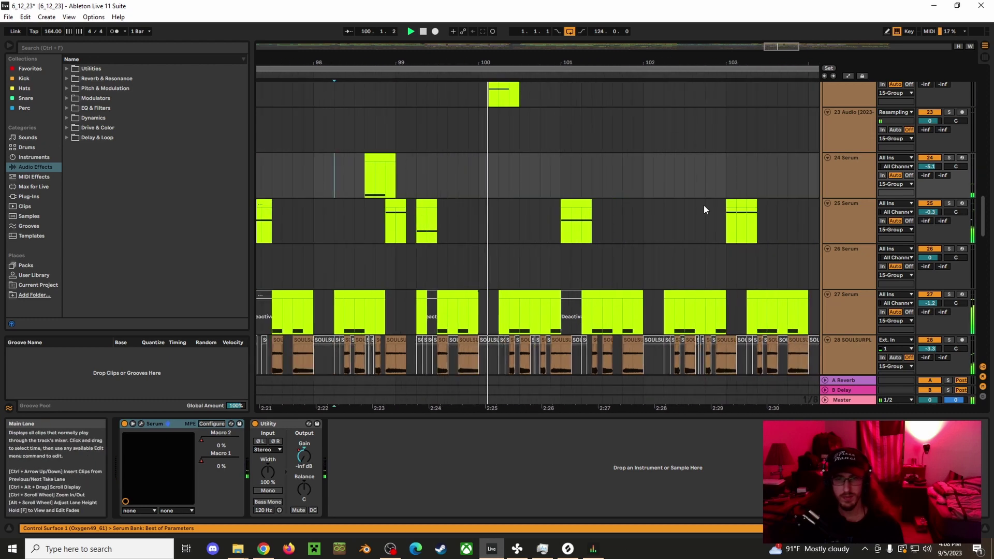
Play the 22 Serum clip at bar 100 from 100.1.1, highlight around it, and place the insert marker back in bar 98.
{"action": "scroll", "coordinate": [692, 213], "scroll_direction": "up", "scroll_amount": 2}
{"action": "left_click", "coordinate": [475, 148]}
{"action": "key", "text": "space"}
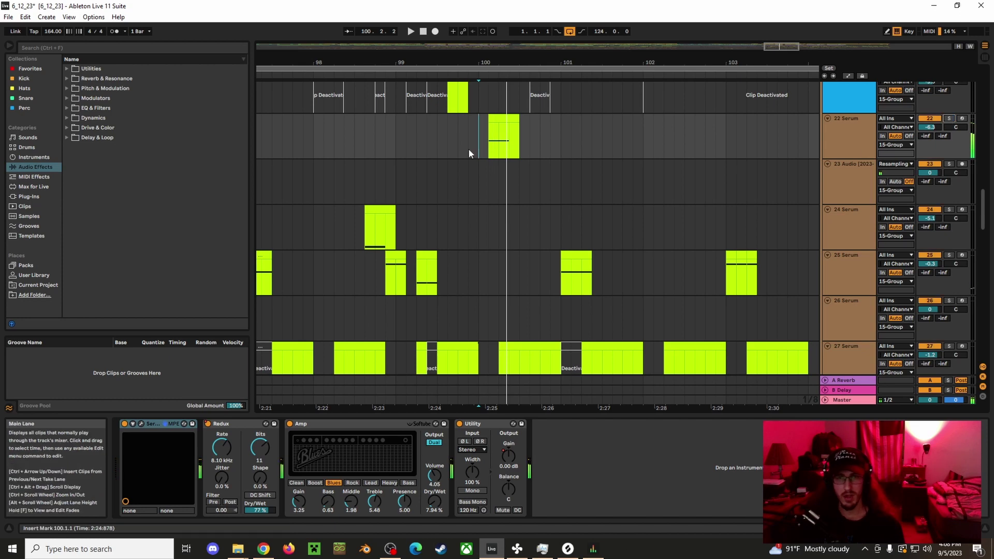
{"action": "left_click_drag", "start_coordinate": [458, 152], "coordinate": [579, 174]}
{"action": "left_click", "coordinate": [406, 147]}
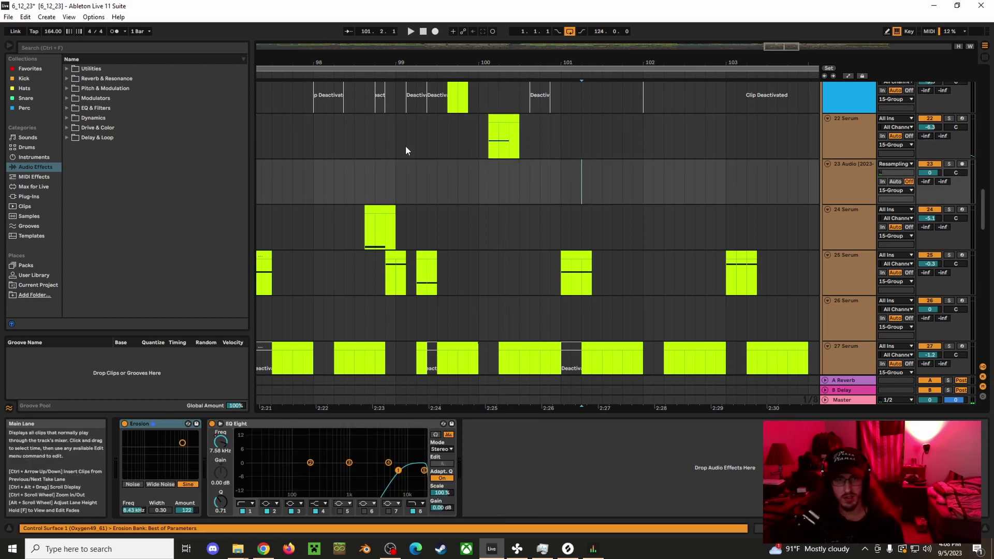
{"action": "left_click", "coordinate": [355, 150]}
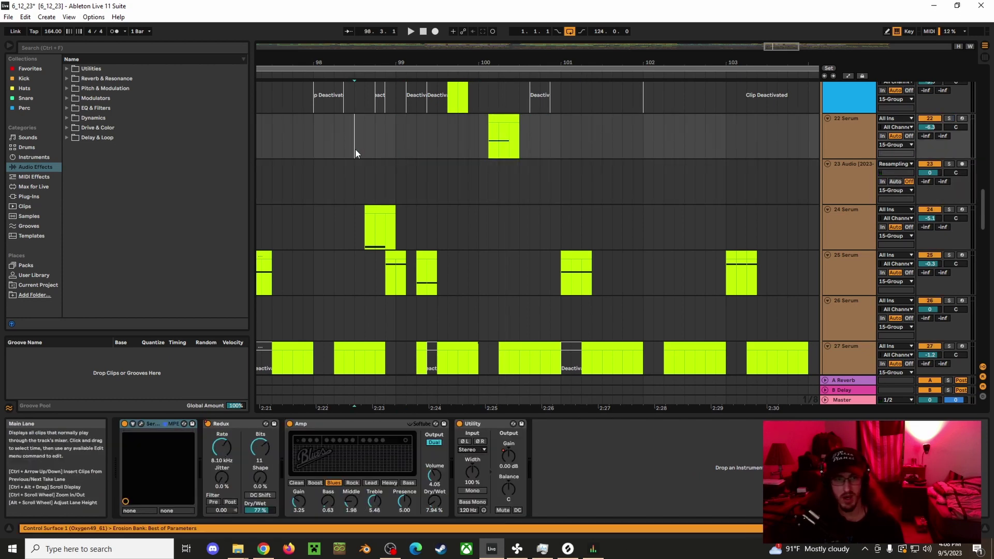
{"action": "key", "text": "space"}
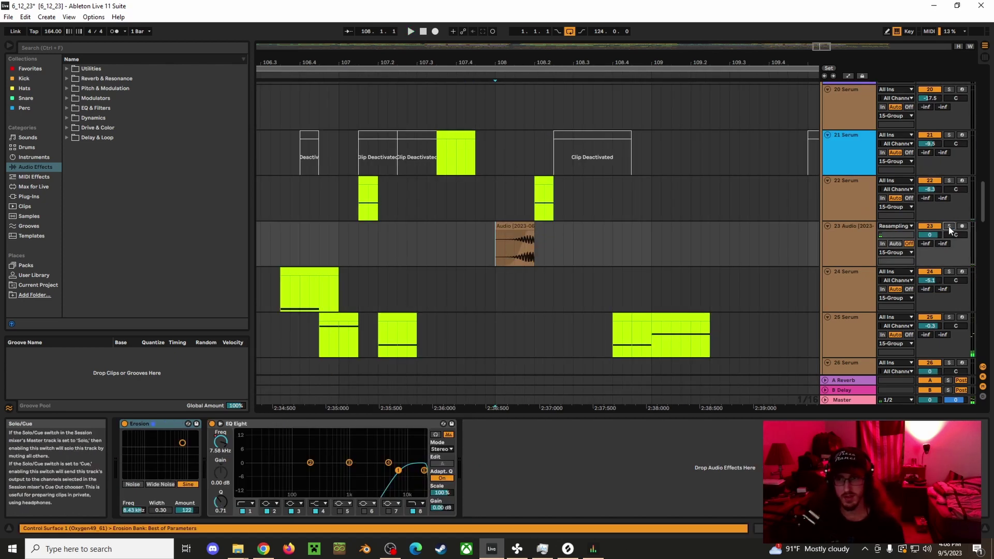
Solo the 23 Audio track, play its resampled clip at 108.1.1, and turn the solo off.
{"action": "key", "text": "space"}
{"action": "left_click", "coordinate": [948, 226]}
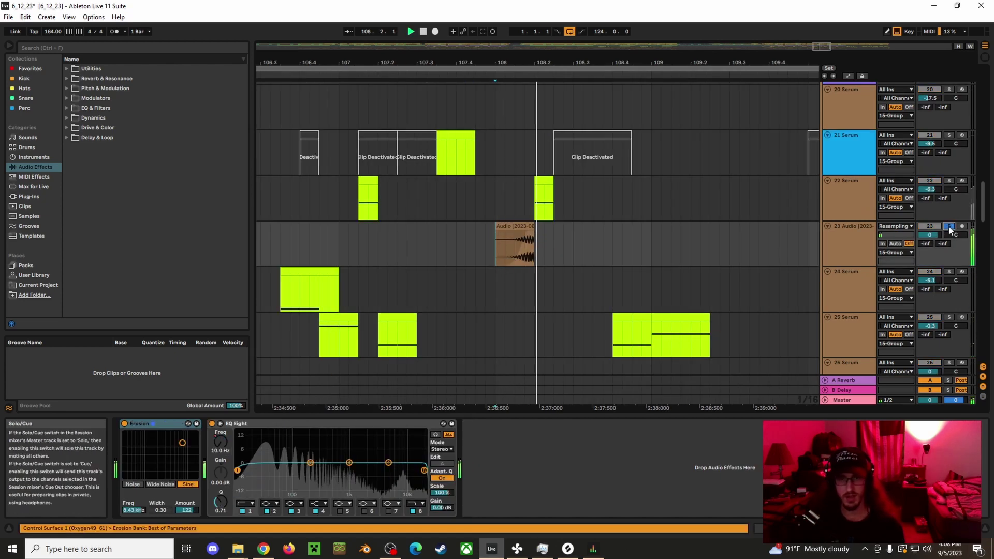
{"action": "key", "text": "space"}
{"action": "left_click", "coordinate": [948, 226]}
Solo the 22 Serum track, play its short clip from 107.1.3, and turn the solo off.
{"action": "left_click", "coordinate": [362, 206]}
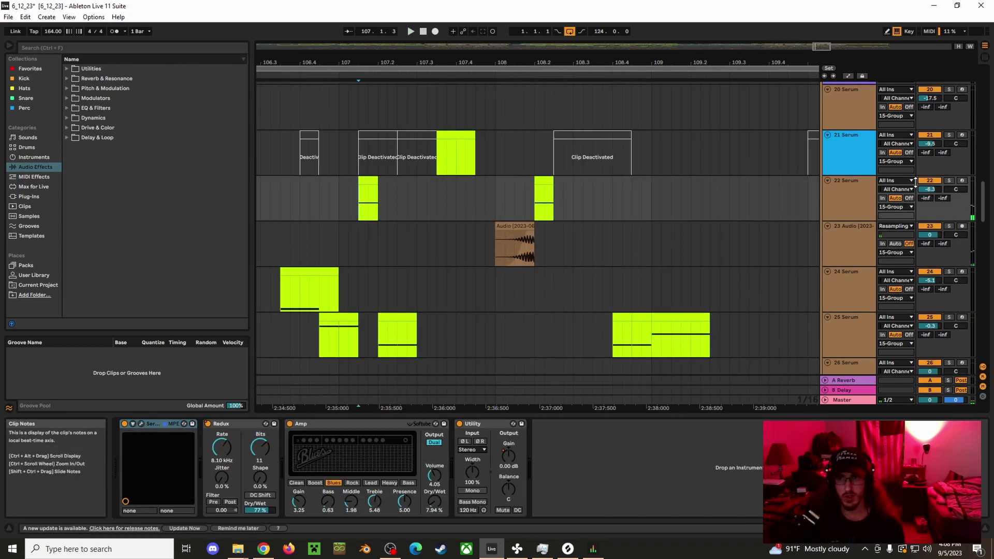
{"action": "left_click", "coordinate": [948, 181]}
{"action": "key", "text": "space"}
{"action": "key", "text": "space"}
{"action": "key", "text": "space"}
{"action": "key", "text": "space"}
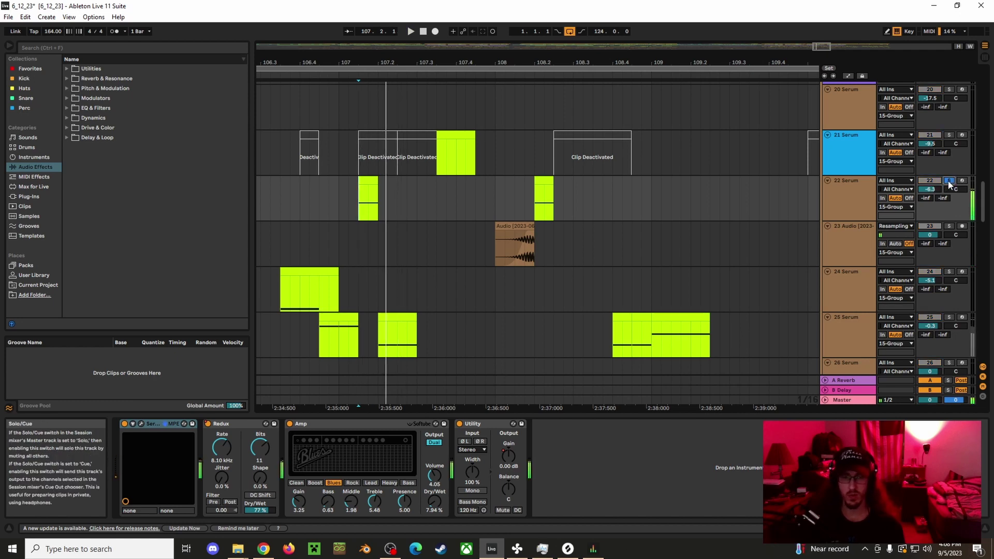
{"action": "left_click", "coordinate": [948, 181]}
Play the 23 Audio clip from 108.1.1 while reviewing the track's Erosion and EQ Eight filter movement.
{"action": "left_click", "coordinate": [852, 246]}
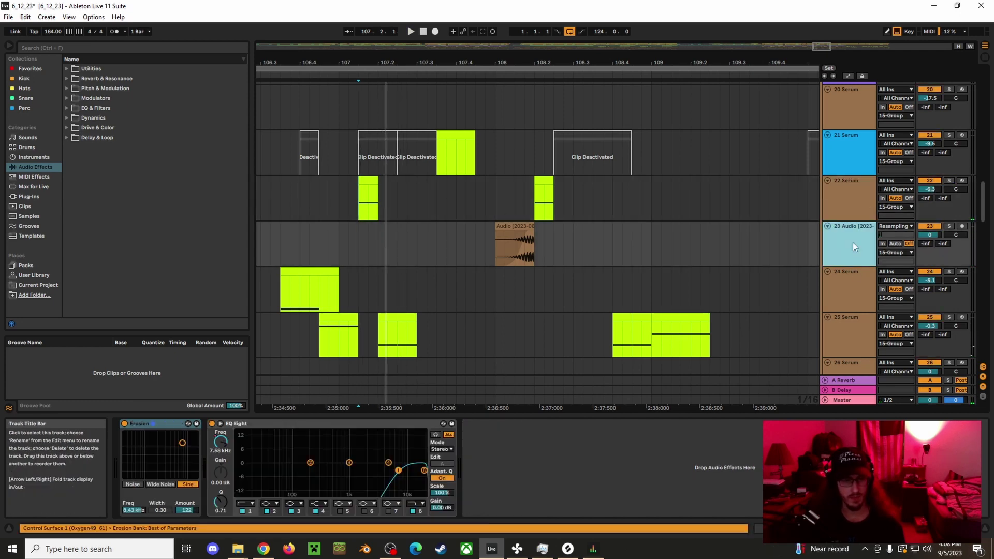
{"action": "left_click", "coordinate": [493, 246]}
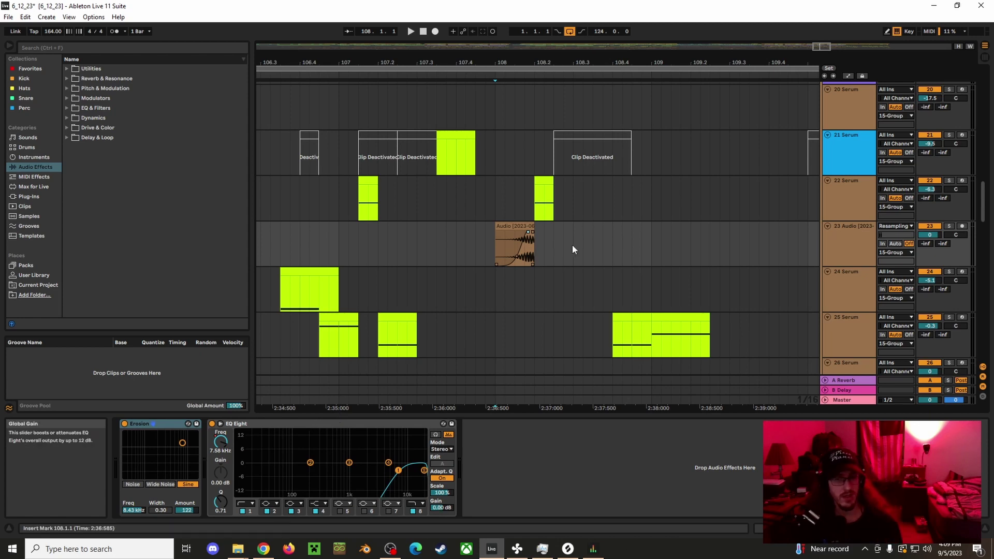
{"action": "left_click", "coordinate": [855, 229]}
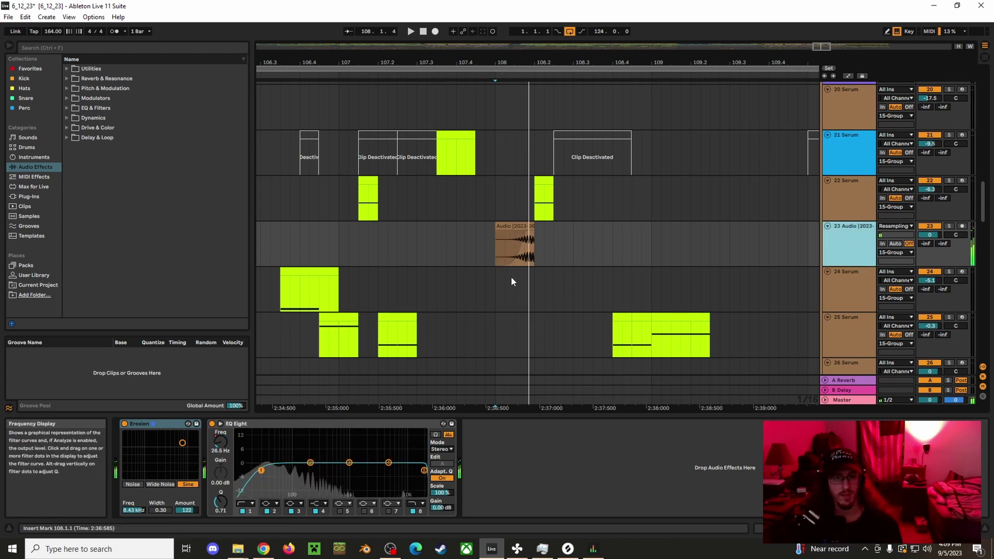
{"action": "left_click_drag", "start_coordinate": [265, 473], "coordinate": [242, 471]}
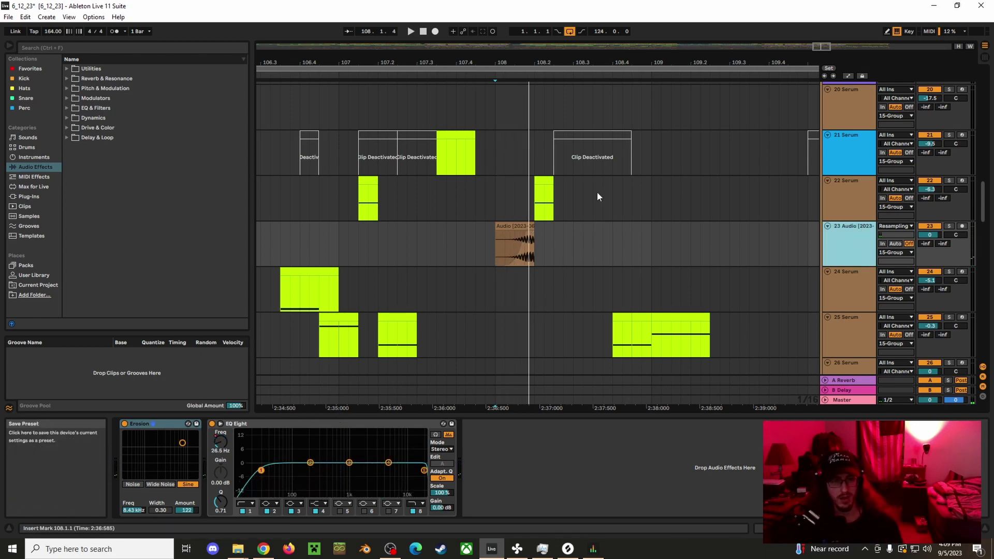
{"action": "key", "text": "space"}
Show bars 103 to 117 and replay the section from 108.1.1 to hear the 23 Audio clip in context.
{"action": "left_click_drag", "start_coordinate": [693, 64], "coordinate": [526, 21]}
{"action": "key", "text": "space"}
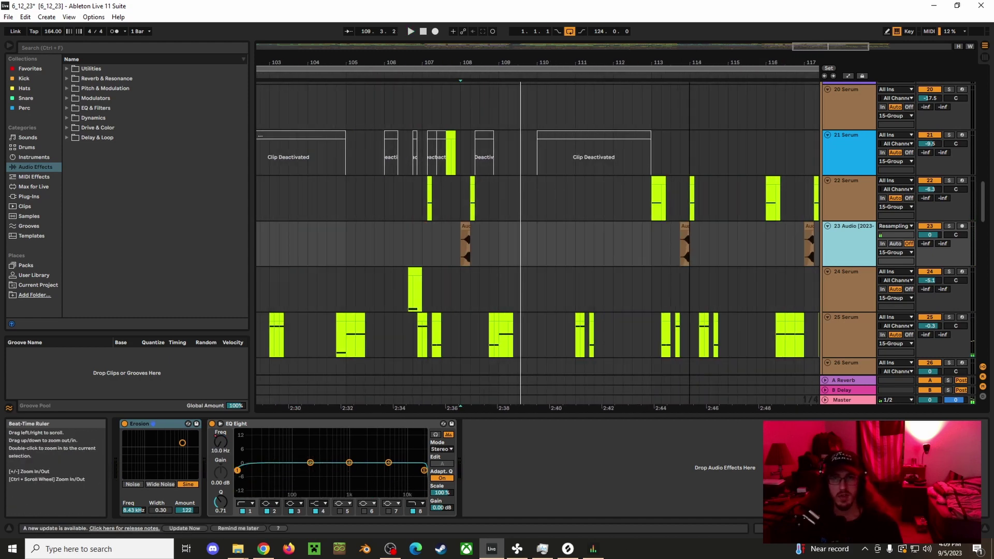
{"action": "left_click_drag", "start_coordinate": [459, 63], "coordinate": [307, 226]}
{"action": "key", "text": "space"}
{"action": "key", "text": "space"}
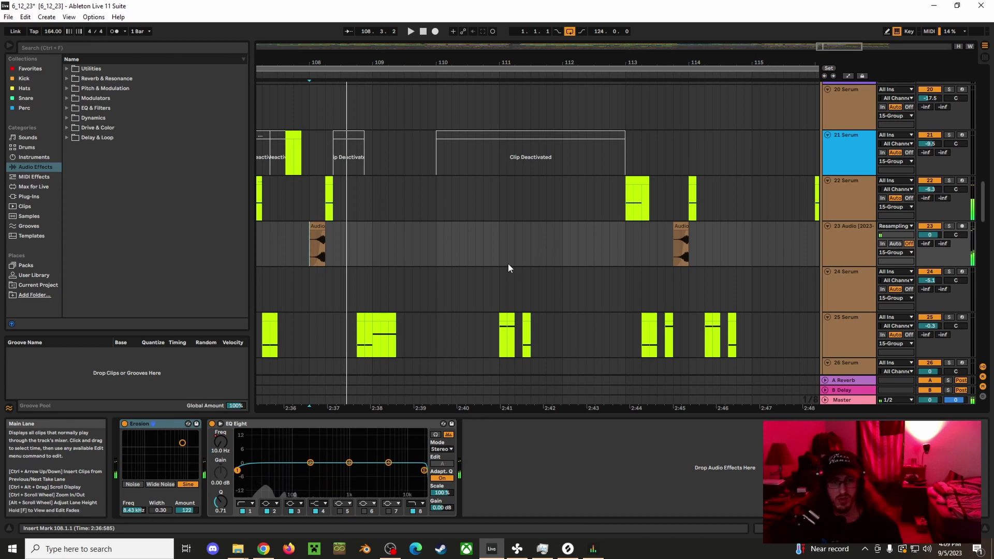
Play from 110.4.3 through bar 117 while reviewing the Serum, resampled audio and vocal tracks.
{"action": "left_click", "coordinate": [492, 248]}
{"action": "key", "text": "space"}
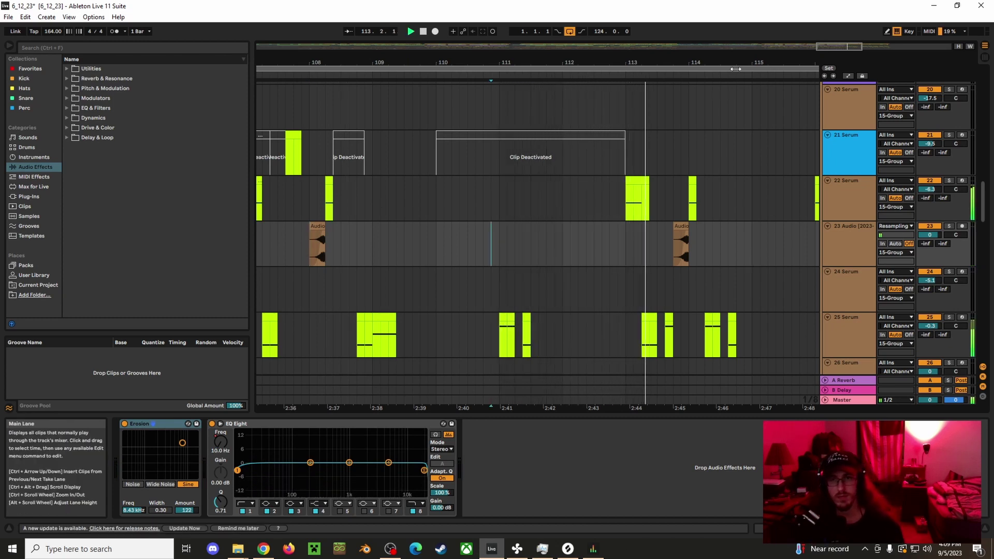
{"action": "left_click_drag", "start_coordinate": [735, 63], "coordinate": [534, 93]}
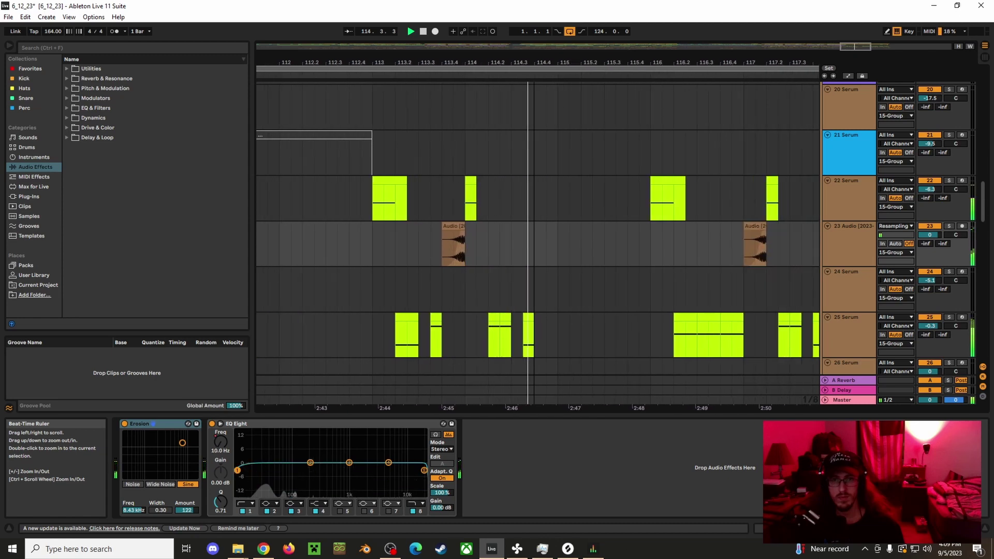
{"action": "scroll", "coordinate": [620, 231], "scroll_direction": "down", "scroll_amount": 5}
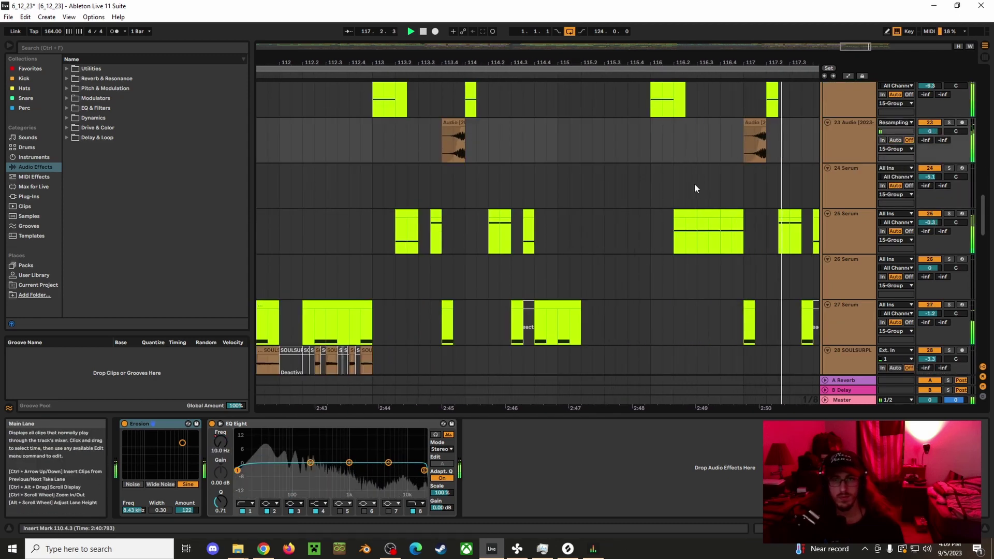
{"action": "scroll", "coordinate": [723, 187], "scroll_direction": "up", "scroll_amount": 4}
Highlight the 21 and 22 Serum tracks from 113.1.1 to 120.2.1, and point out the 23 Audio clips across bars 113 to 119.
{"action": "left_click", "coordinate": [371, 138]}
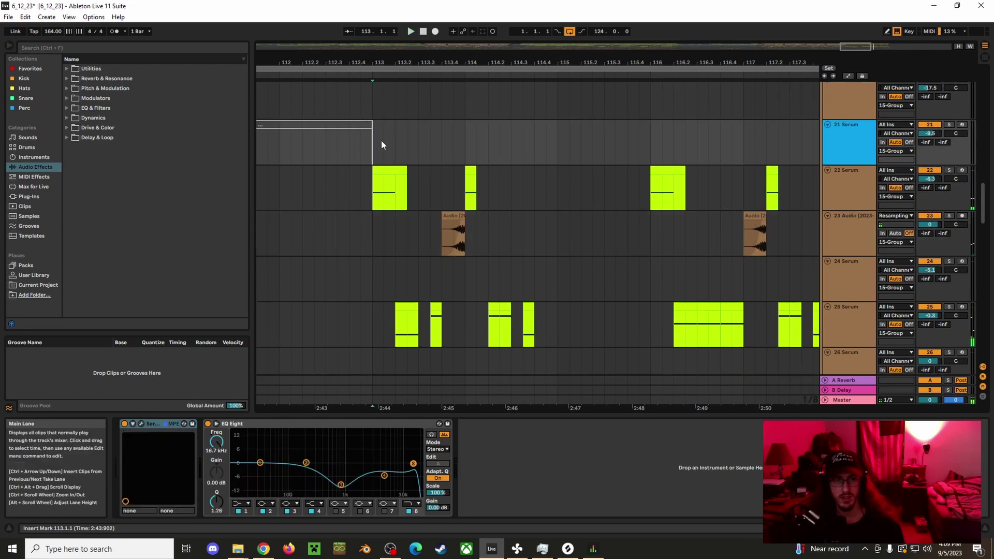
{"action": "left_click_drag", "start_coordinate": [520, 61], "coordinate": [450, 48]}
{"action": "scroll", "coordinate": [493, 326], "scroll_direction": "down", "scroll_amount": 2}
{"action": "scroll", "coordinate": [492, 325], "scroll_direction": "down", "scroll_amount": 2}
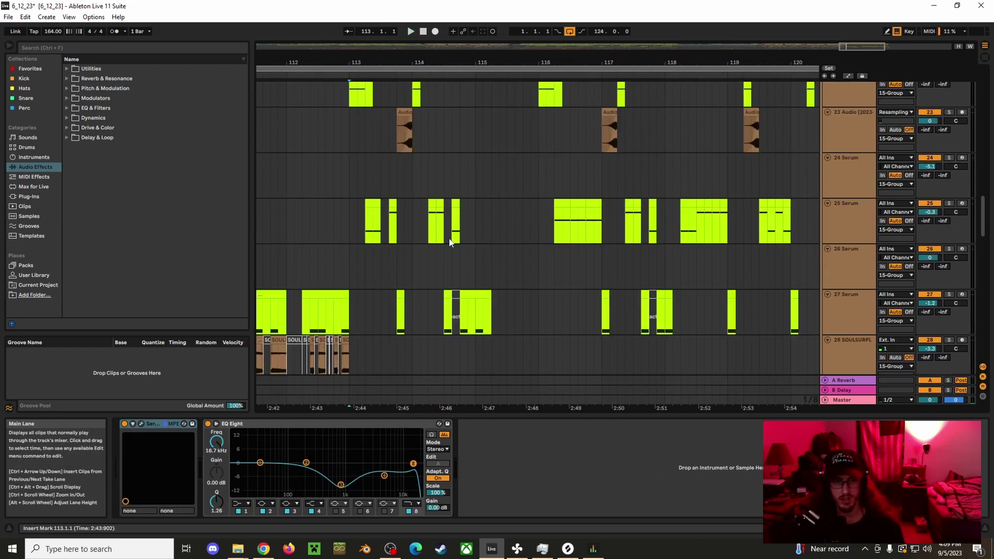
{"action": "scroll", "coordinate": [394, 194], "scroll_direction": "up", "scroll_amount": 2}
{"action": "scroll", "coordinate": [342, 140], "scroll_direction": "up", "scroll_amount": 2}
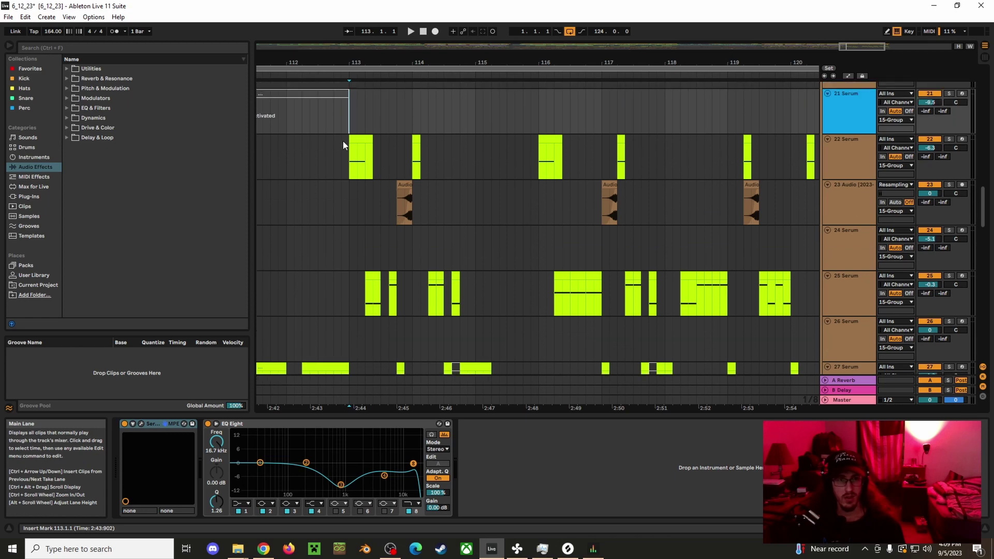
{"action": "left_click_drag", "start_coordinate": [352, 126], "coordinate": [810, 155]}
{"action": "left_click", "coordinate": [437, 222]}
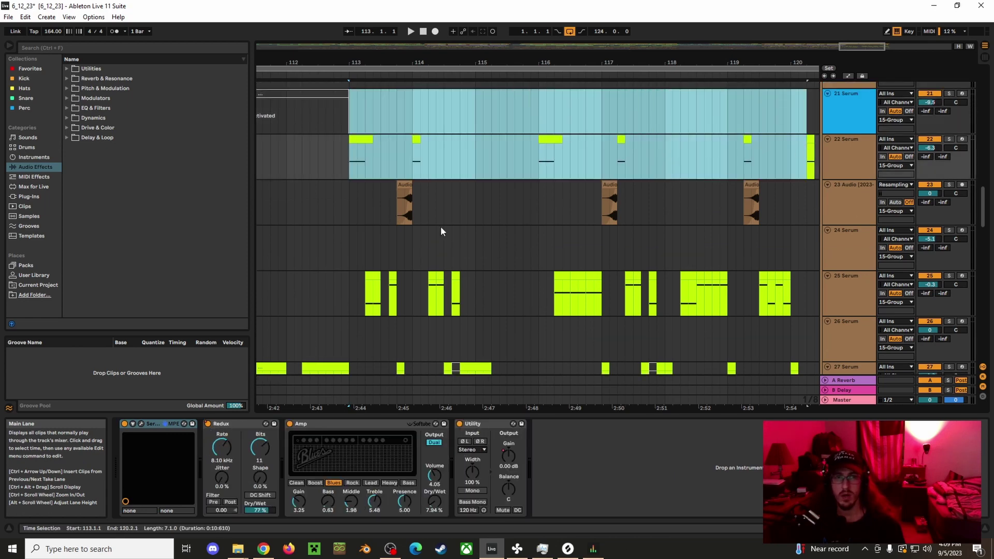
{"action": "left_click_drag", "start_coordinate": [402, 216], "coordinate": [773, 216]}
{"action": "left_click", "coordinate": [678, 231]}
Highlight the 25 Serum clips from 113.2.1 to 114.4.1.
{"action": "scroll", "coordinate": [356, 275], "scroll_direction": "down", "scroll_amount": 3}
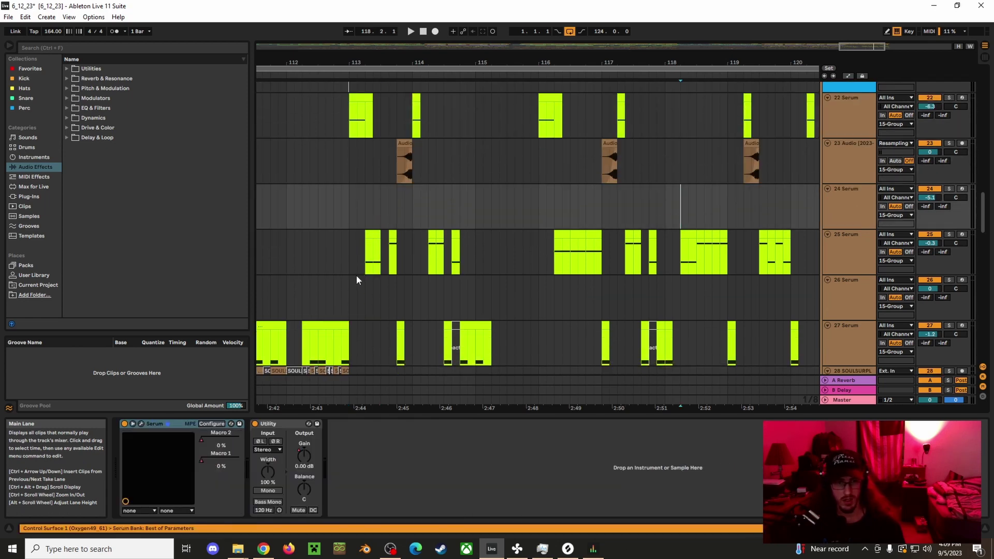
{"action": "left_click", "coordinate": [359, 210]}
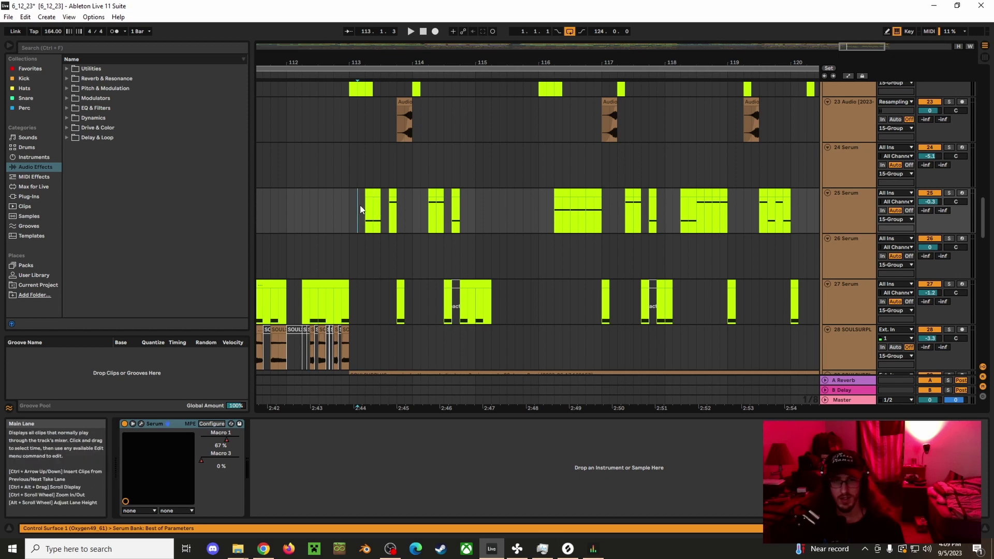
{"action": "left_click_drag", "start_coordinate": [365, 226], "coordinate": [458, 227]}
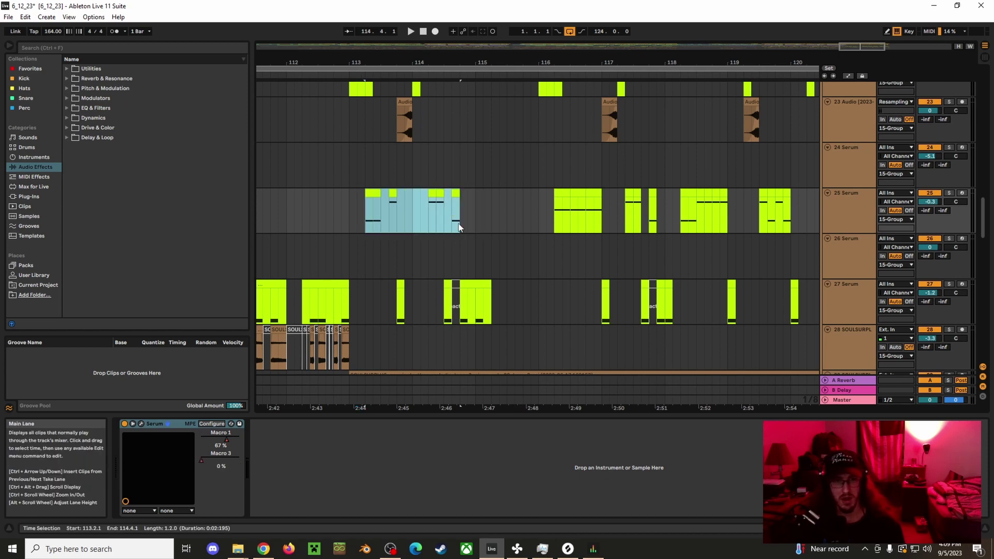
{"action": "left_click", "coordinate": [468, 220]}
Solo track 29 SOULSURPLUS and play its consolidated piano loop clip from bar 113.
{"action": "scroll", "coordinate": [482, 291], "scroll_direction": "down", "scroll_amount": 4}
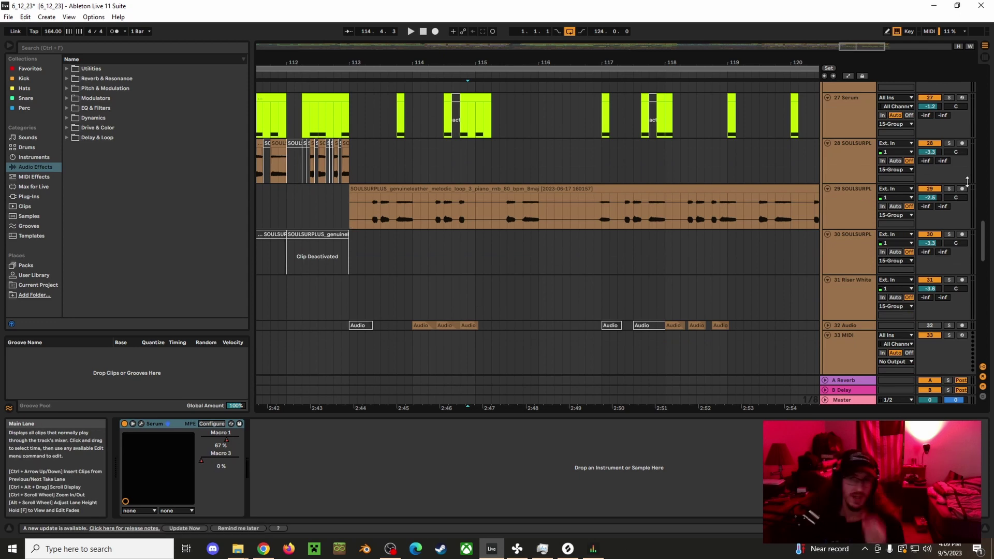
{"action": "left_click", "coordinate": [842, 179]}
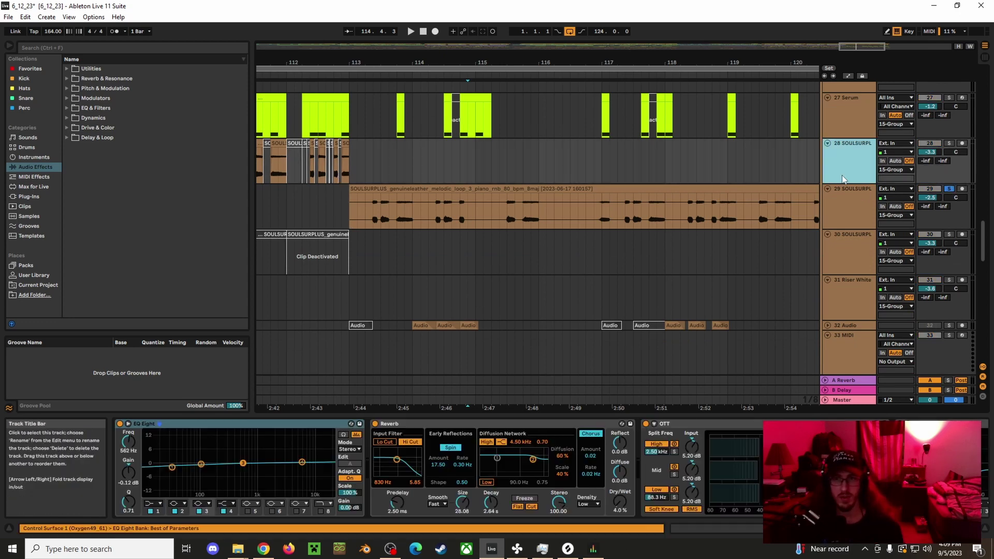
{"action": "left_click", "coordinate": [371, 212]}
{"action": "key", "text": "space"}
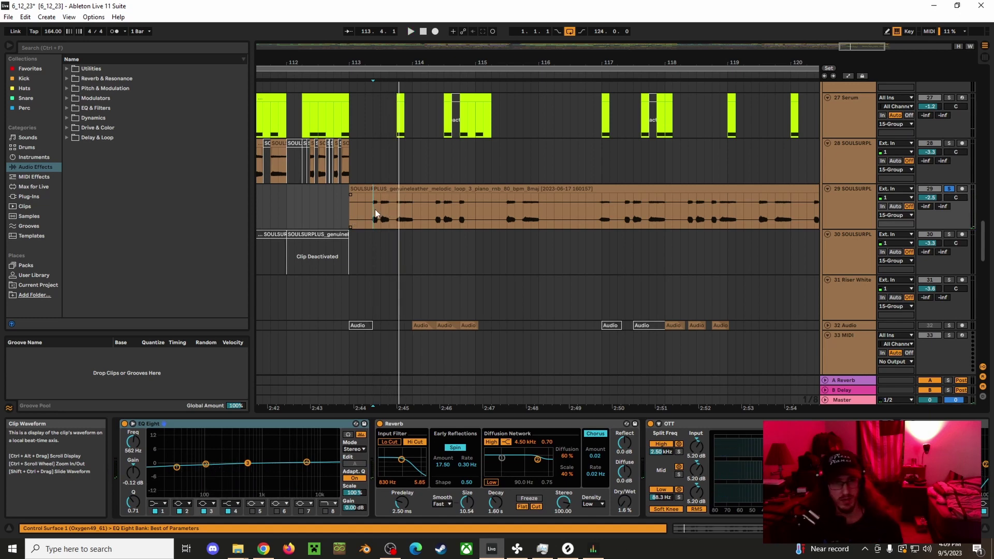
{"action": "left_click", "coordinate": [375, 210]}
{"action": "key", "text": "space"}
Open the piano loop clip on track 29 and review its warp mode, formants, gain and pitch settings.
{"action": "left_click", "coordinate": [664, 191]}
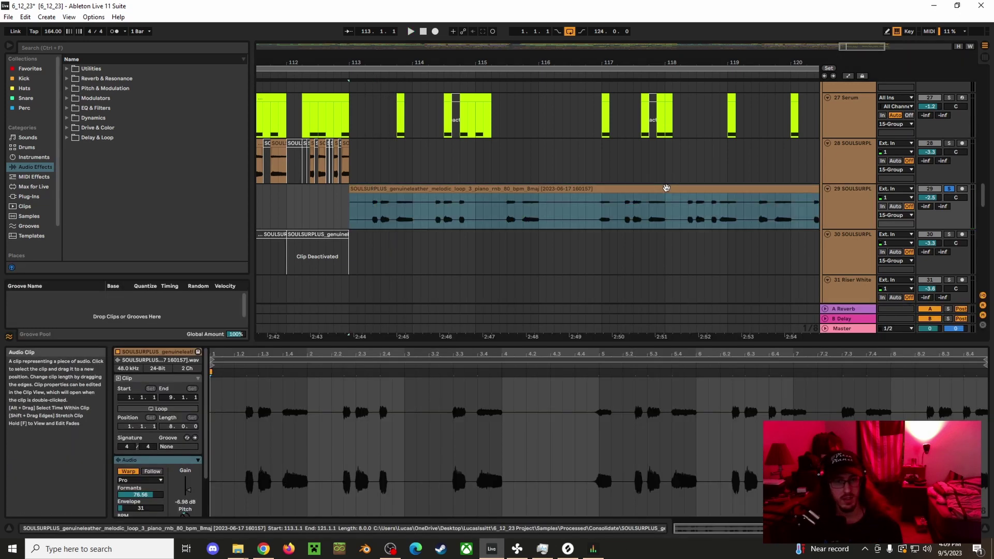
{"action": "scroll", "coordinate": [187, 495], "scroll_direction": "down", "scroll_amount": 1}
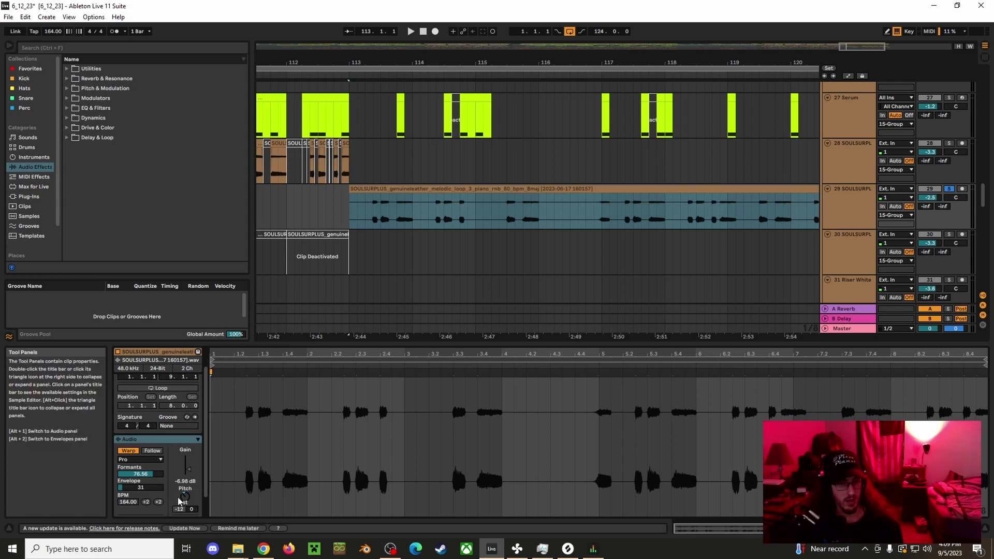
{"action": "scroll", "coordinate": [123, 475], "scroll_direction": "up", "scroll_amount": 1}
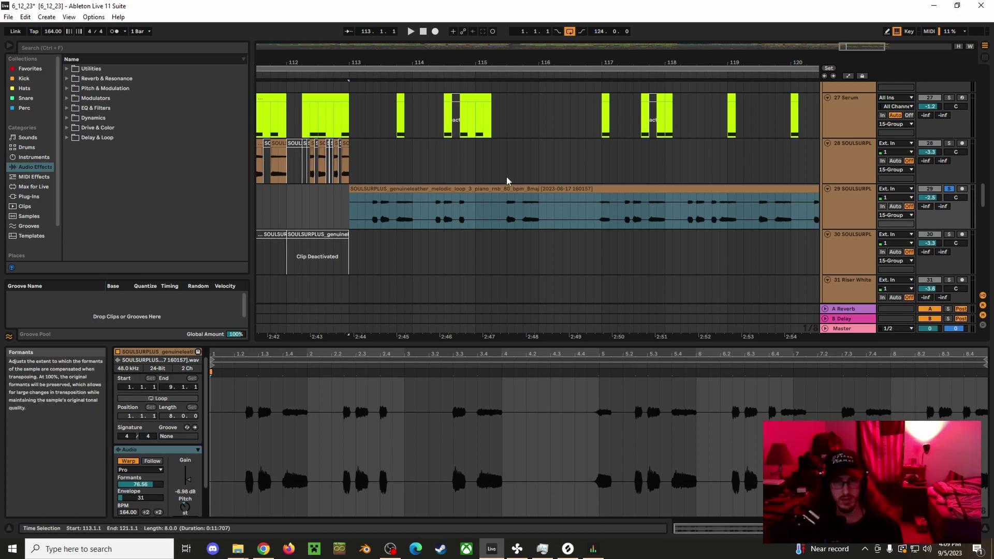
Play the soloed piano loop on track 29 SOULSURPLUS, show the track's device chain, and take it out of solo.
{"action": "scroll", "coordinate": [168, 489], "scroll_direction": "down", "scroll_amount": 2}
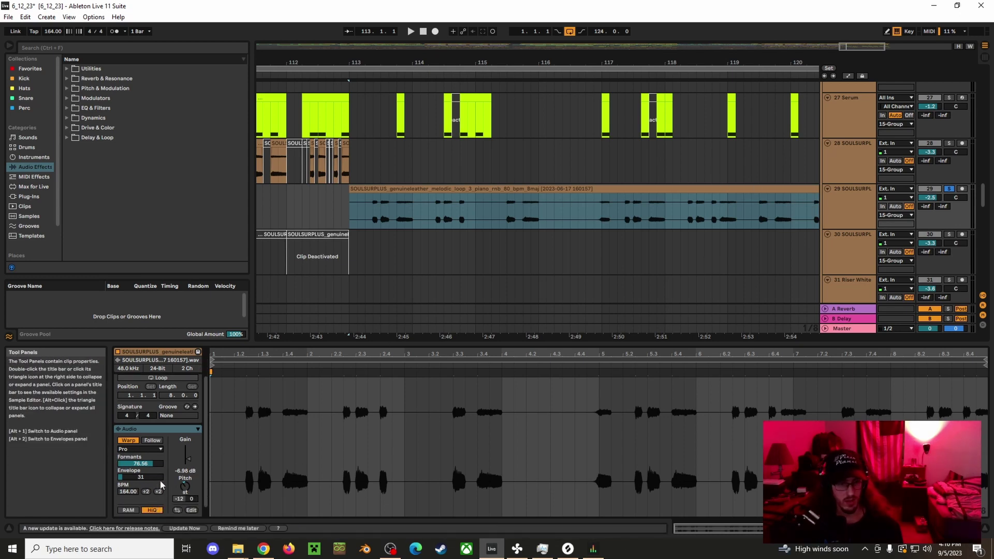
{"action": "key", "text": "space"}
{"action": "double_click", "coordinate": [857, 214]}
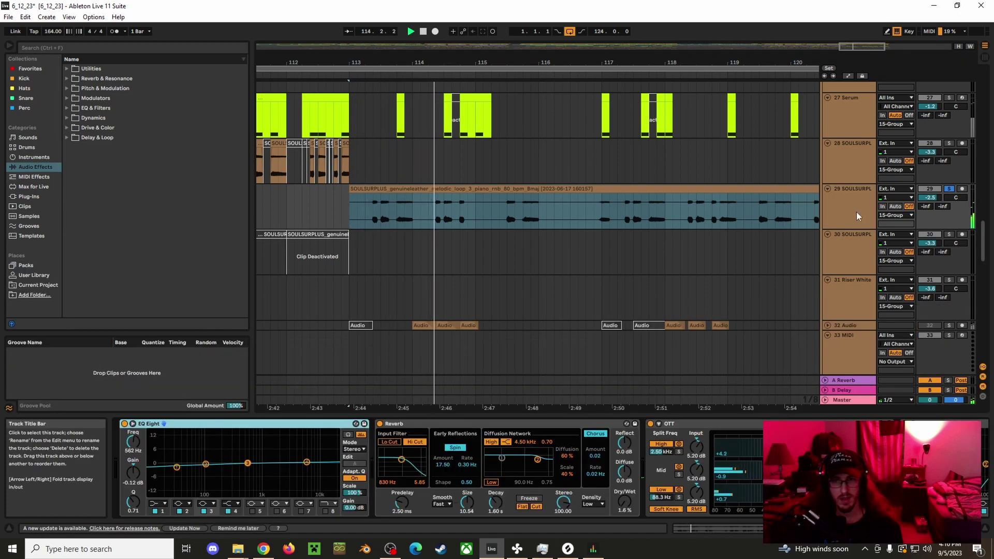
{"action": "mouse_move", "coordinate": [875, 528]}
{"action": "left_mouse_down"}
{"action": "mouse_move", "coordinate": [898, 528]}
{"action": "mouse_move", "coordinate": [872, 528]}
{"action": "left_mouse_up"}
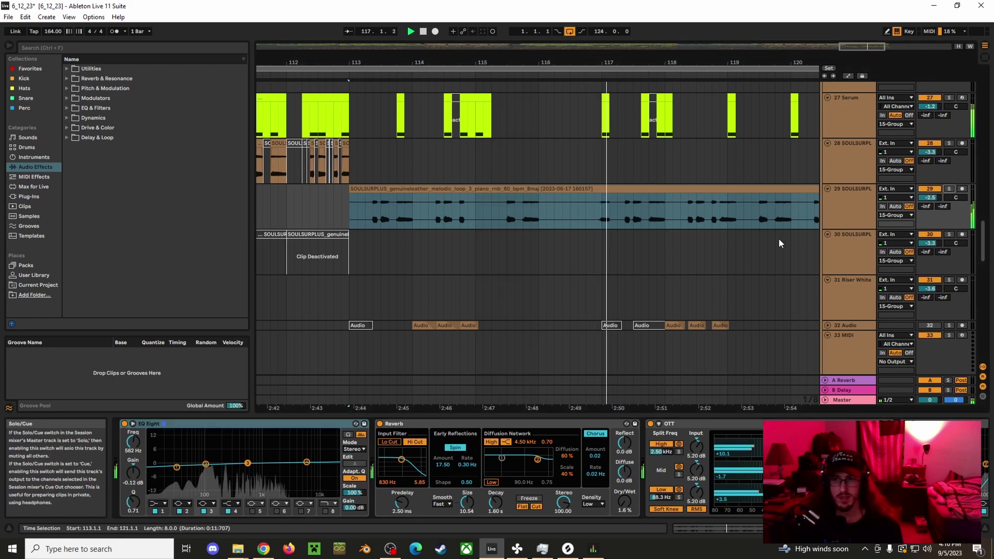
Show the device chain of track 32 Audio and let the song play past the VGP clips at bars 120 to 121.
{"action": "scroll", "coordinate": [840, 256], "scroll_direction": "down", "scroll_amount": 3}
{"action": "left_click", "coordinate": [841, 244]}
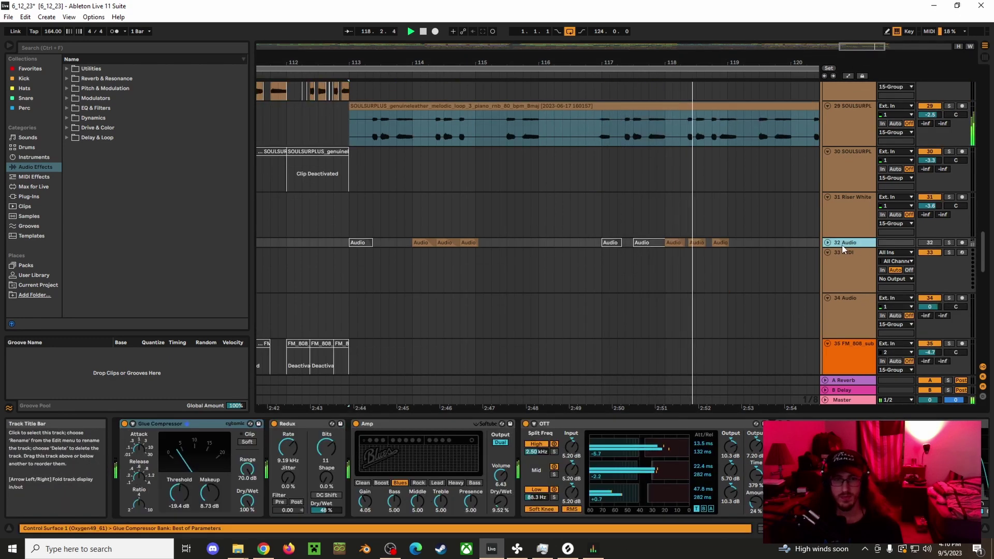
{"action": "scroll", "coordinate": [842, 245], "scroll_direction": "down", "scroll_amount": 10}
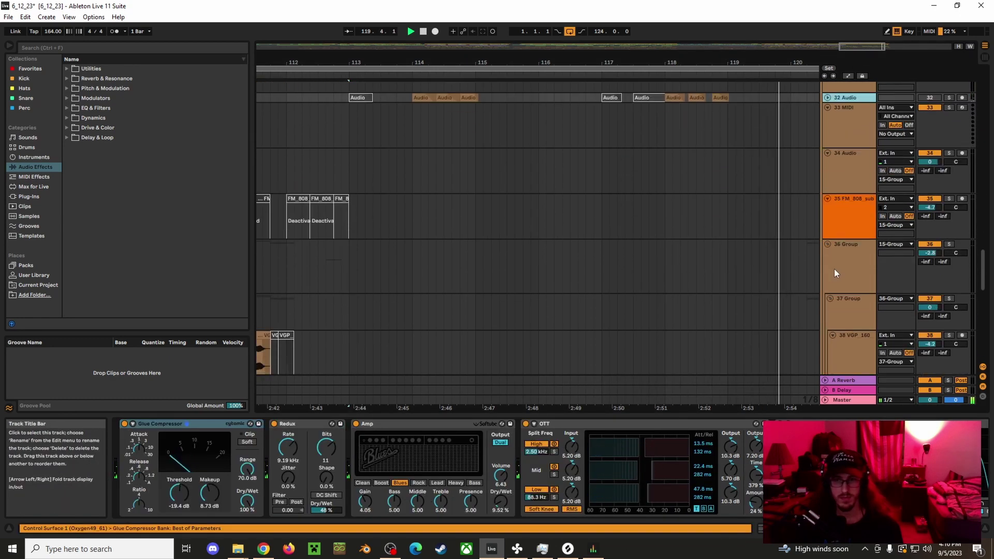
{"action": "left_click_drag", "start_coordinate": [792, 59], "coordinate": [535, 51]}
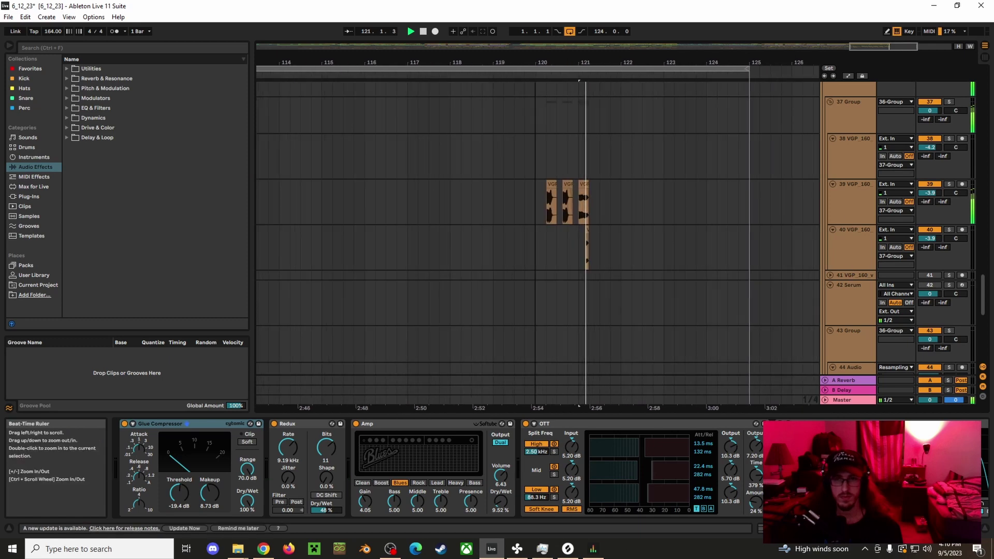
{"action": "scroll", "coordinate": [601, 160], "scroll_direction": "up", "scroll_amount": 15}
{"action": "key", "text": "space"}
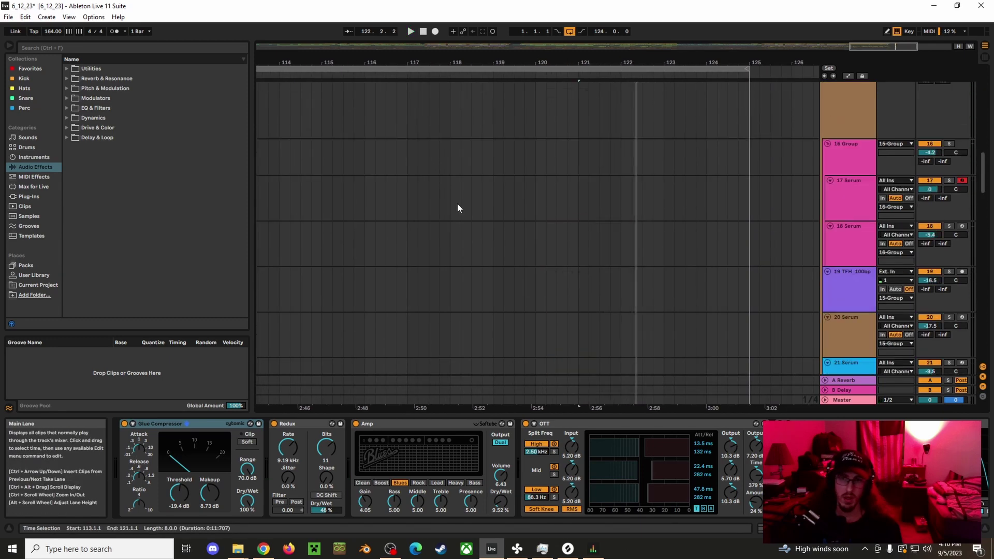
Review the full arrangement from bar 1 to the end, from the drum group down to the Serum tracks.
{"action": "scroll", "coordinate": [457, 208], "scroll_direction": "up", "scroll_amount": 10}
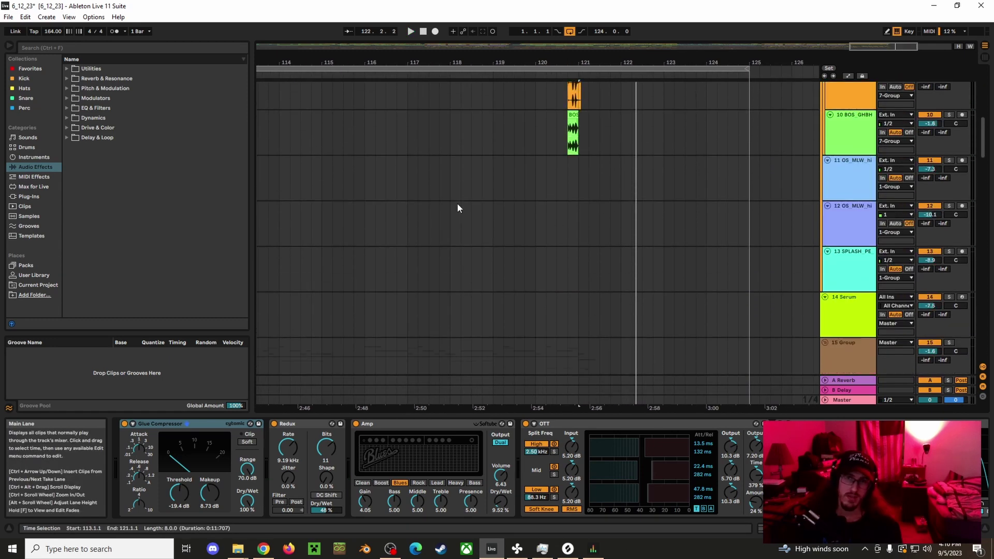
{"action": "scroll", "coordinate": [458, 208], "scroll_direction": "up", "scroll_amount": 4}
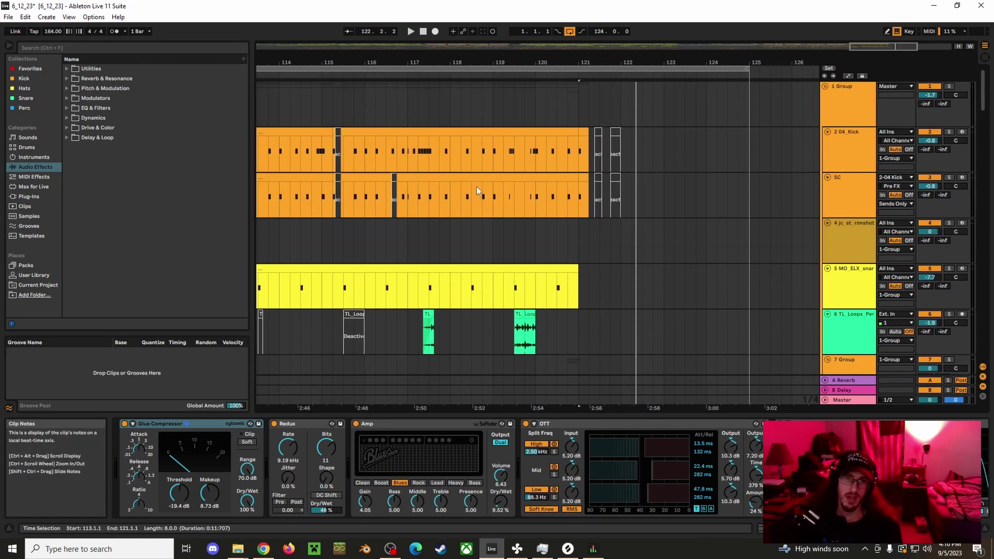
{"action": "left_click_drag", "start_coordinate": [399, 62], "coordinate": [733, 34]}
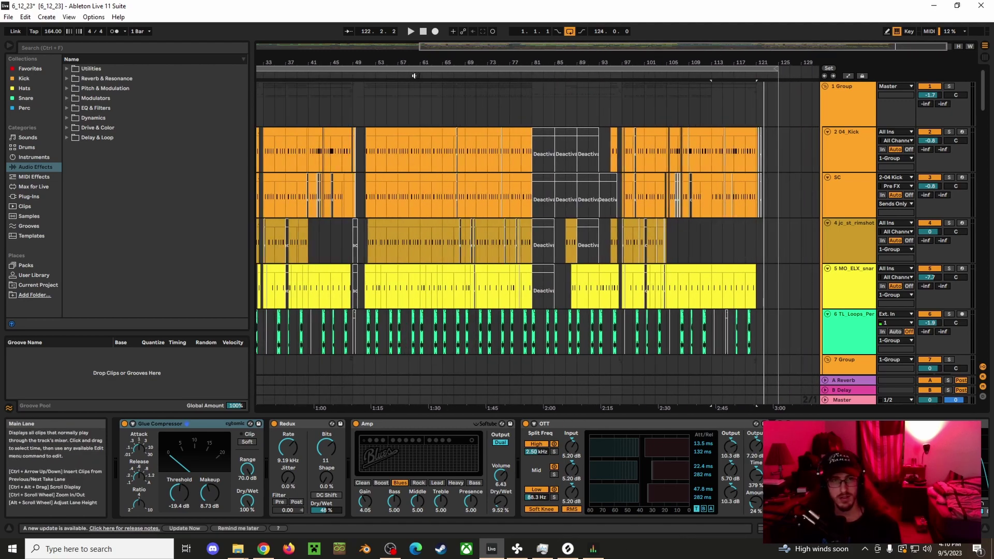
{"action": "left_click_drag", "start_coordinate": [382, 64], "coordinate": [484, 66]}
{"action": "scroll", "coordinate": [275, 308], "scroll_direction": "down", "scroll_amount": 10}
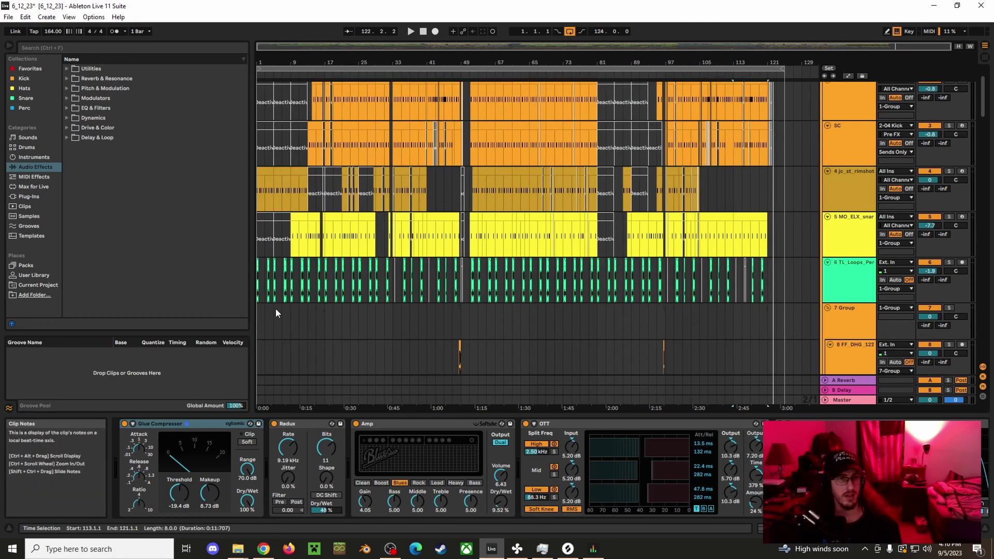
{"action": "scroll", "coordinate": [276, 309], "scroll_direction": "down", "scroll_amount": 12}
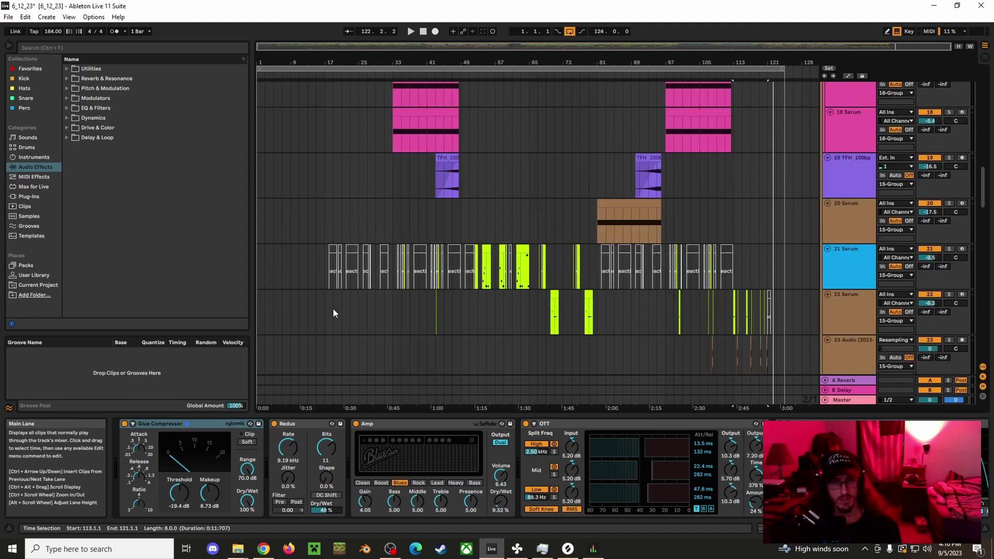
Show the devices of track 21 Serum and play its clips from 54.1.1.
{"action": "scroll", "coordinate": [333, 308], "scroll_direction": "up", "scroll_amount": 2}
{"action": "mouse_move", "coordinate": [428, 65]}
{"action": "left_mouse_down"}
{"action": "mouse_move", "coordinate": [428, 99]}
{"action": "mouse_move", "coordinate": [428, 57]}
{"action": "left_mouse_up"}
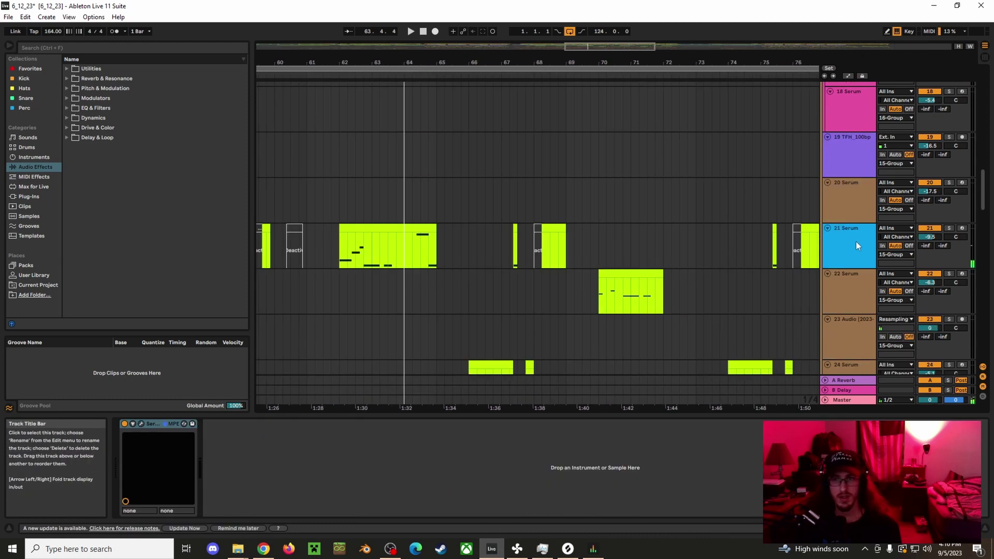
{"action": "double_click", "coordinate": [855, 241]}
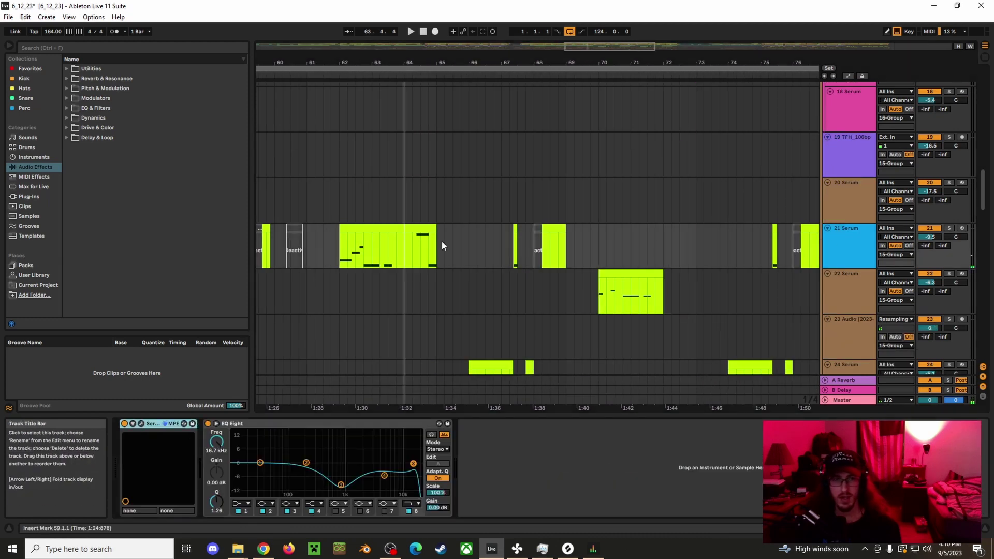
{"action": "left_click_drag", "start_coordinate": [342, 63], "coordinate": [574, 63]}
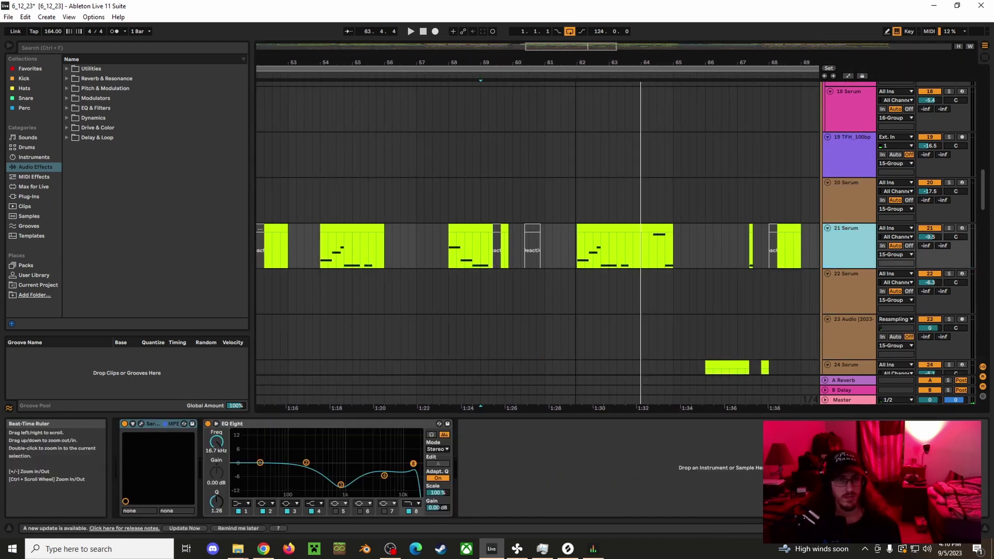
{"action": "left_click", "coordinate": [318, 264]}
{"action": "key", "text": "space"}
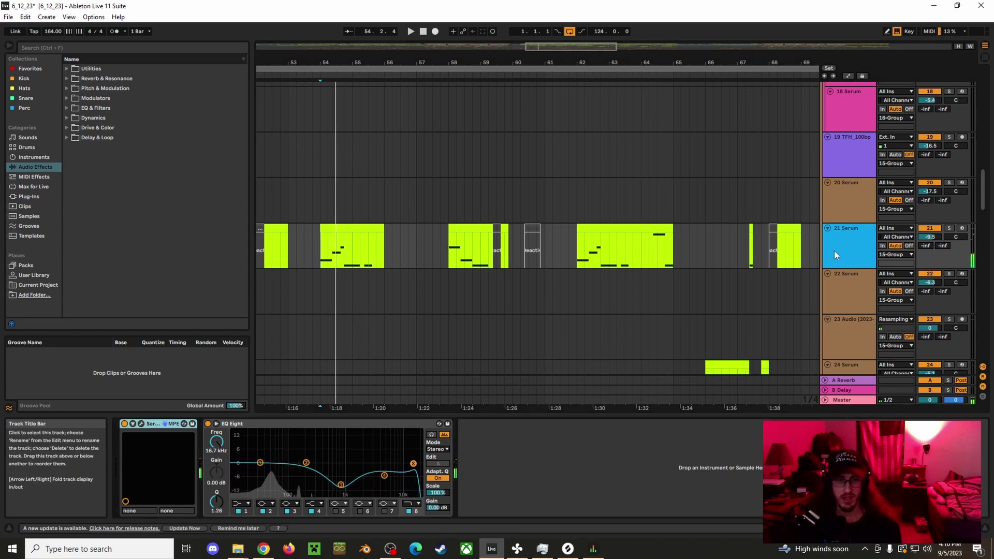
Open the WhiteNoiseBass patch in Serum on track 21, audition it soloed, and examine its FX and OSC pages.
{"action": "left_click", "coordinate": [141, 424]}
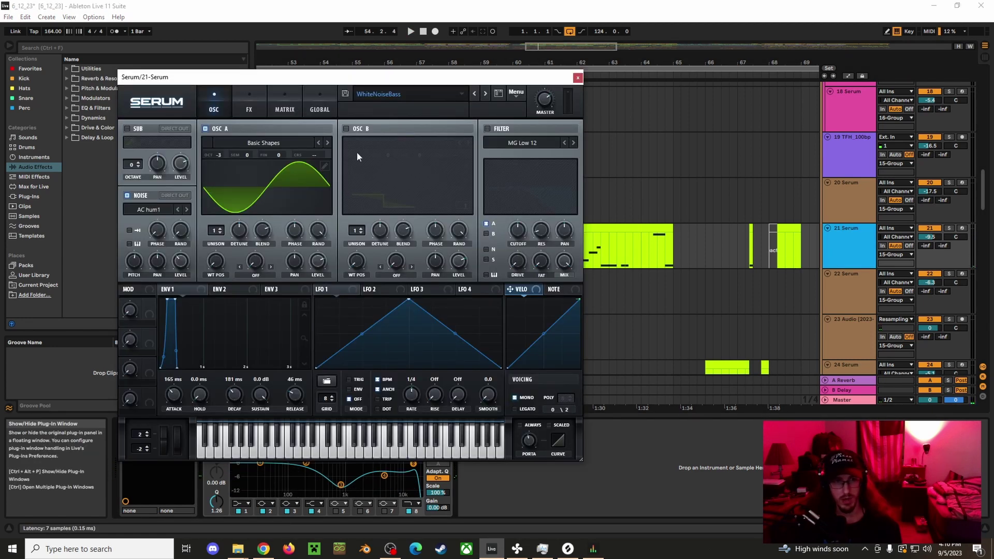
{"action": "left_click_drag", "start_coordinate": [402, 77], "coordinate": [582, 75]}
{"action": "left_click", "coordinate": [950, 228]}
{"action": "key", "text": "space"}
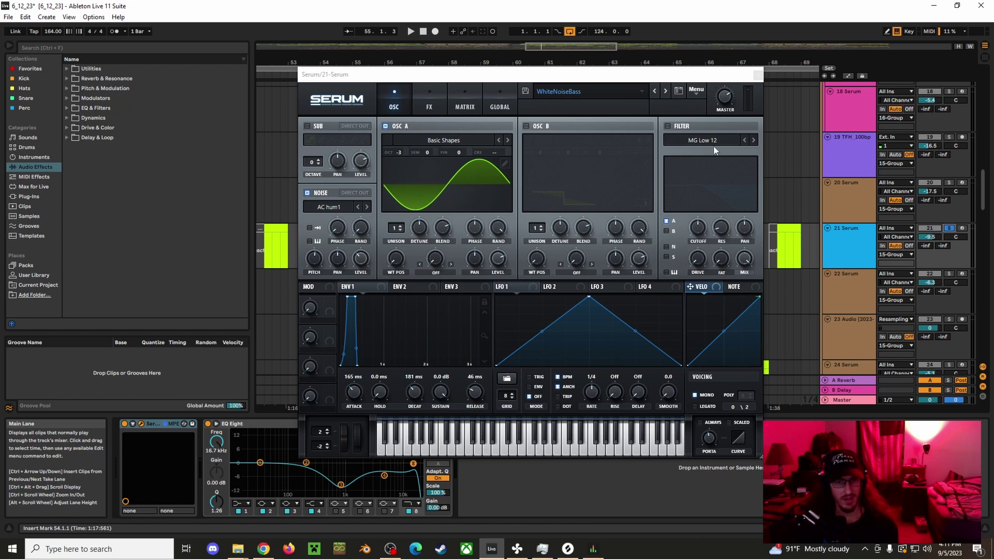
{"action": "left_click", "coordinate": [441, 100]}
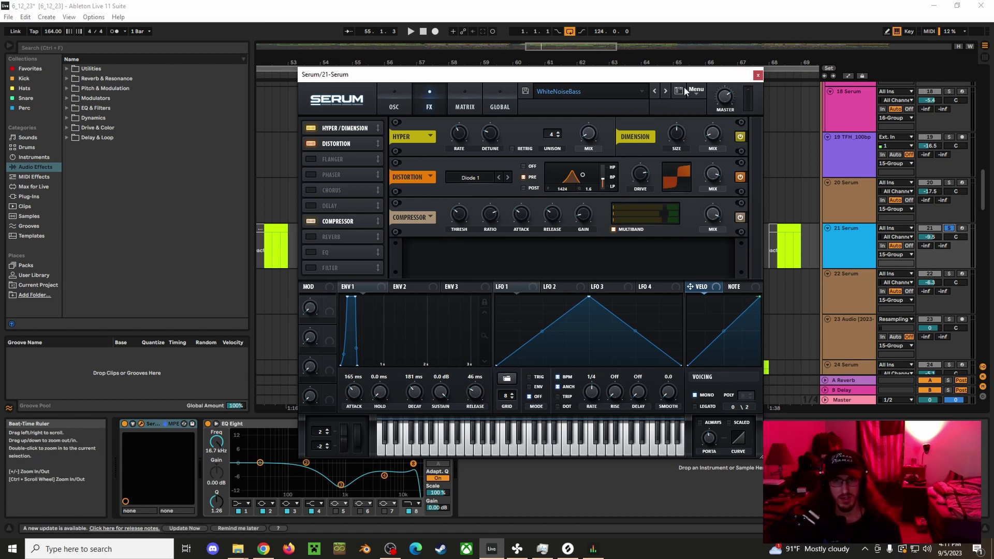
{"action": "left_click", "coordinate": [393, 107]}
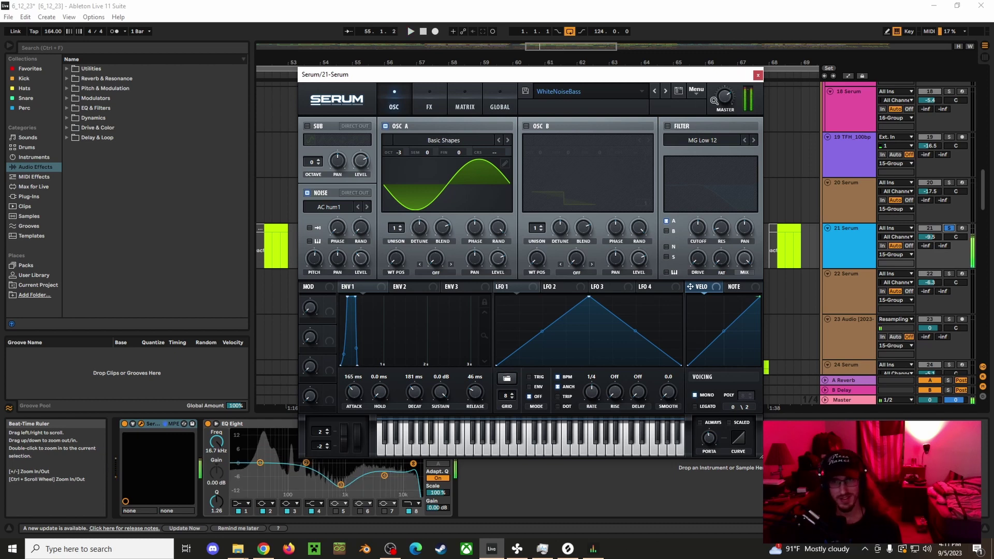
Close the Serum editor and play the 21 Serum clips from bar 54 again.
{"action": "left_click", "coordinate": [841, 260]}
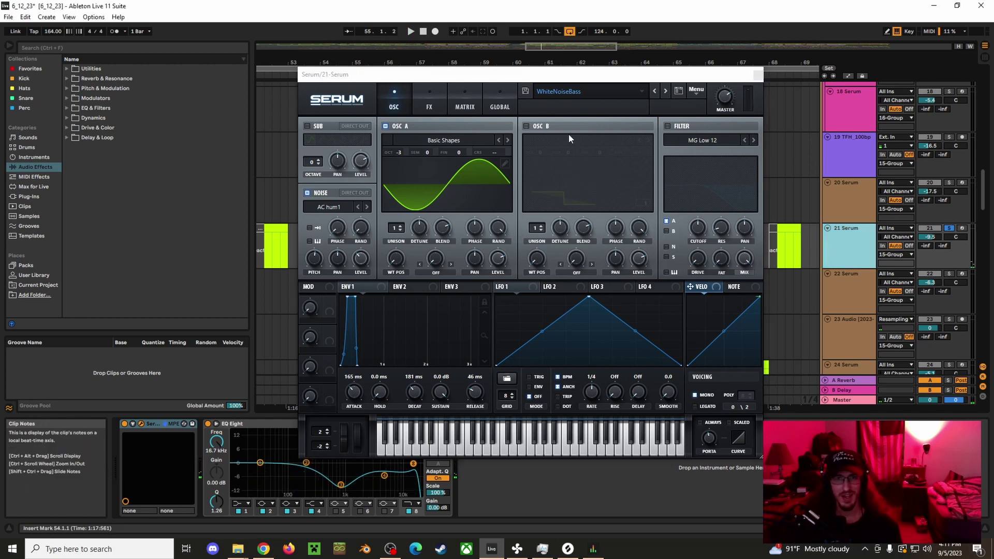
{"action": "left_click", "coordinate": [757, 75]}
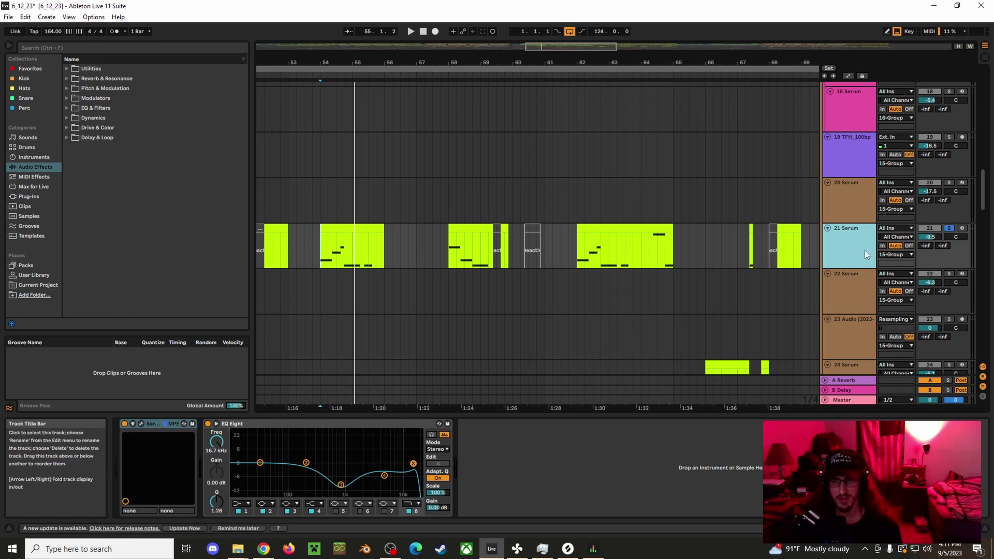
{"action": "key", "text": "space"}
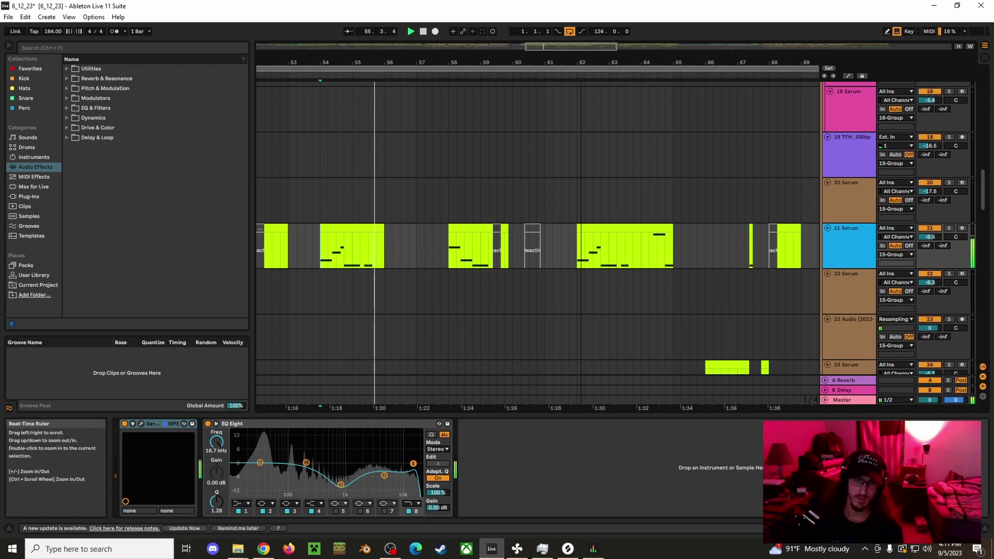
Review the whole arrangement down to the Serum tracks and place the insert marker at 49.1.1 on track 20 Serum.
{"action": "scroll", "coordinate": [569, 92], "scroll_direction": "down", "scroll_amount": 5, "text": "ctrl"}
{"action": "scroll", "coordinate": [585, 171], "scroll_direction": "down", "scroll_amount": 3}
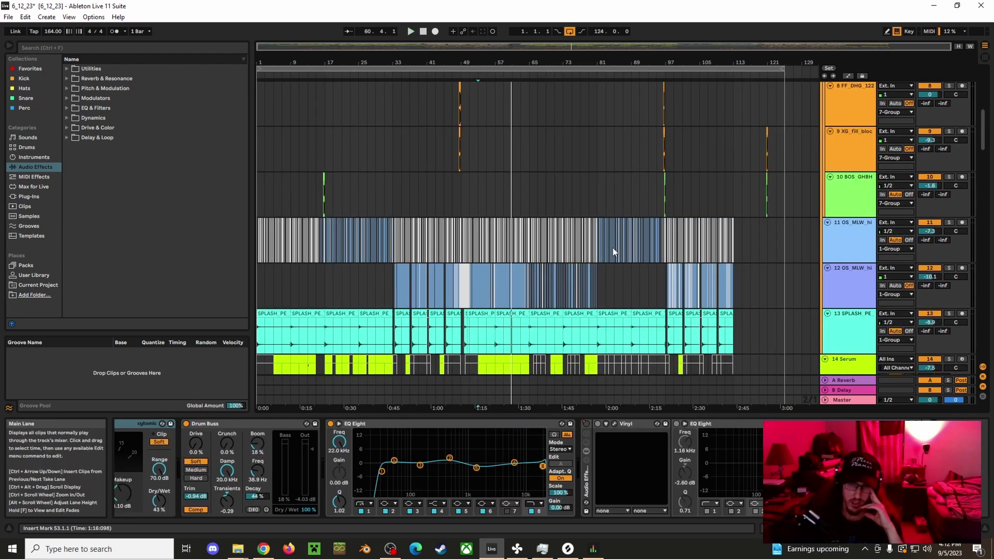
{"action": "scroll", "coordinate": [588, 147], "scroll_direction": "down", "scroll_amount": 8}
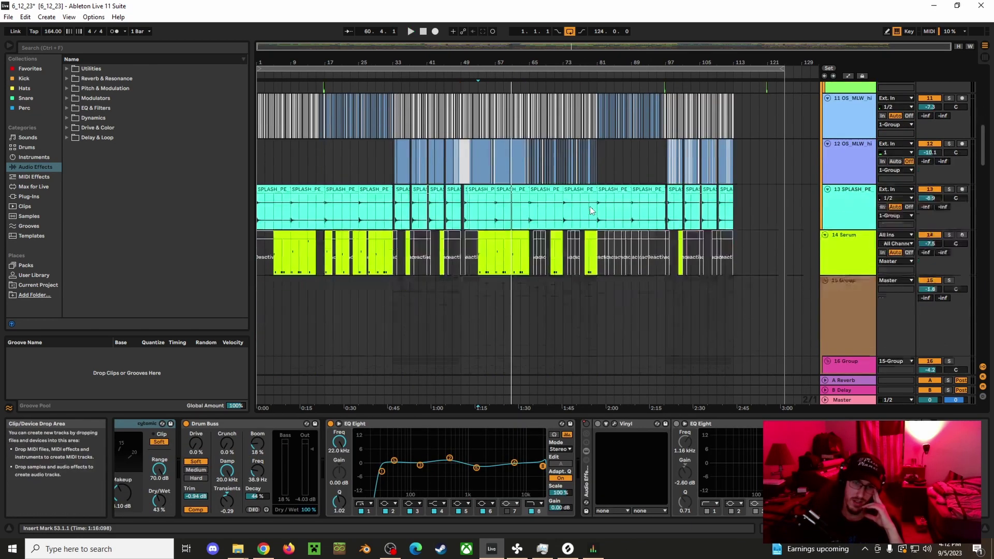
{"action": "scroll", "coordinate": [491, 271], "scroll_direction": "down", "scroll_amount": 3}
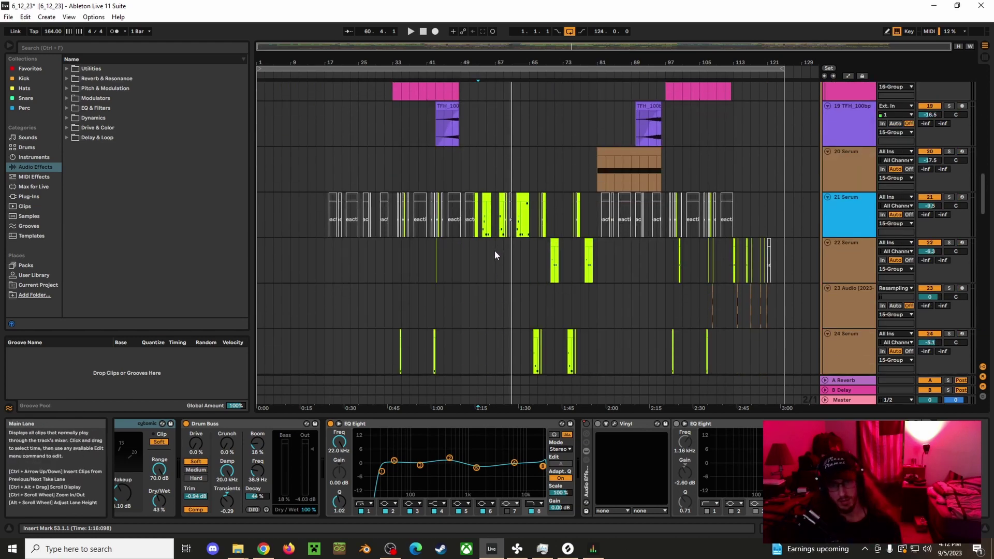
{"action": "mouse_move", "coordinate": [489, 72]}
{"action": "left_mouse_down"}
{"action": "mouse_move", "coordinate": [489, 129]}
{"action": "mouse_move", "coordinate": [489, 83]}
{"action": "left_mouse_up"}
{"action": "left_click", "coordinate": [461, 168]}
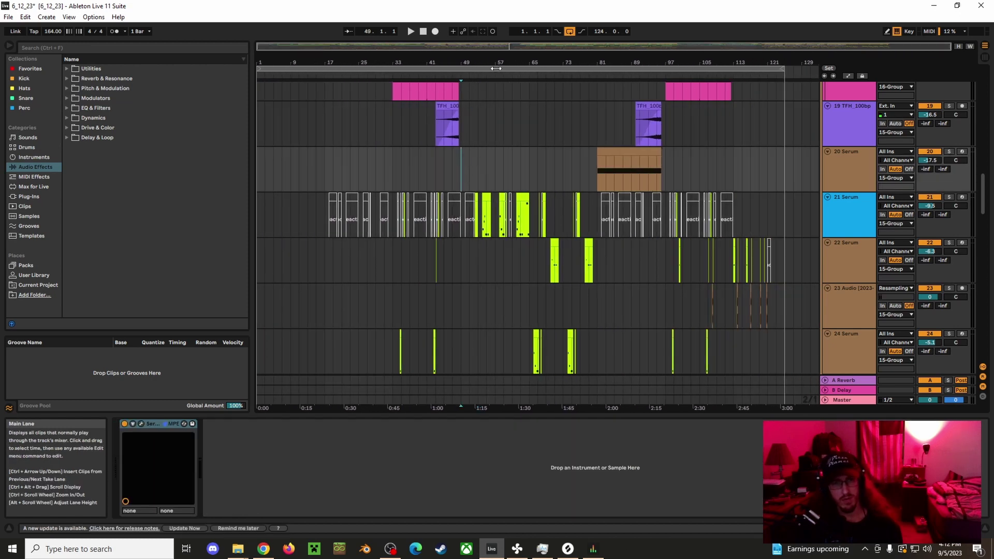
Examine the section after bar 49 across all tracks, from the kick and sidechain down to the SOULSURPLUS loops.
{"action": "scroll", "coordinate": [467, 204], "scroll_direction": "up", "scroll_amount": 10}
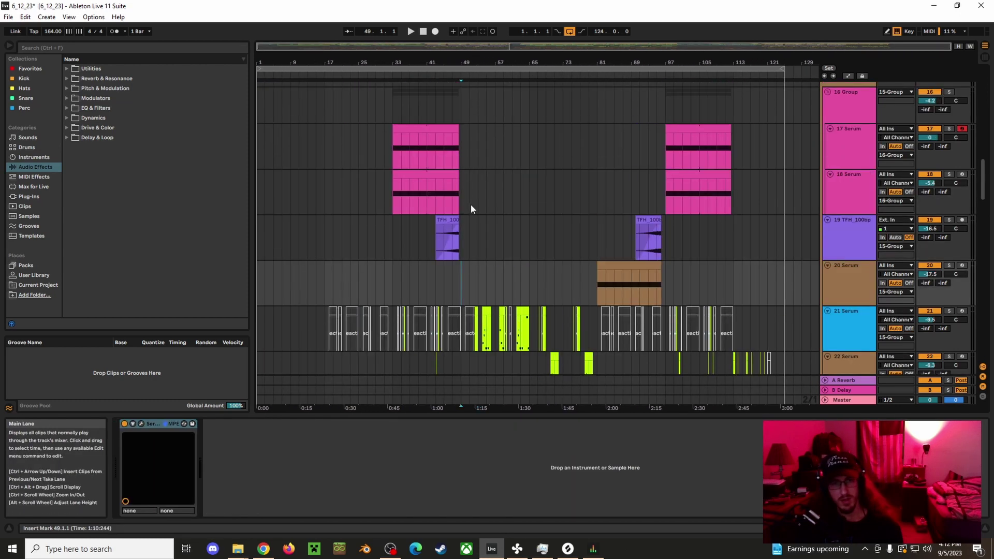
{"action": "scroll", "coordinate": [472, 205], "scroll_direction": "up", "scroll_amount": 8}
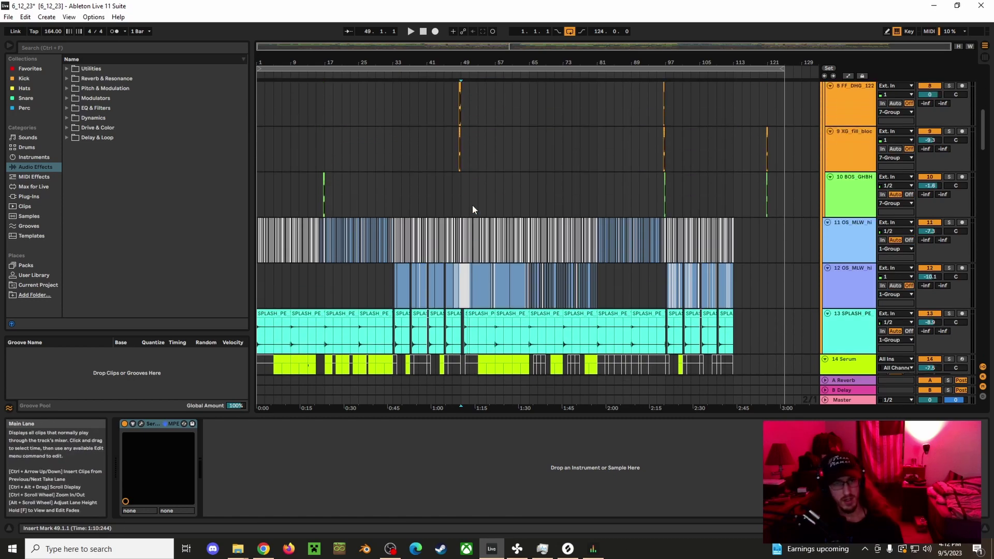
{"action": "scroll", "coordinate": [472, 205], "scroll_direction": "up", "scroll_amount": 5}
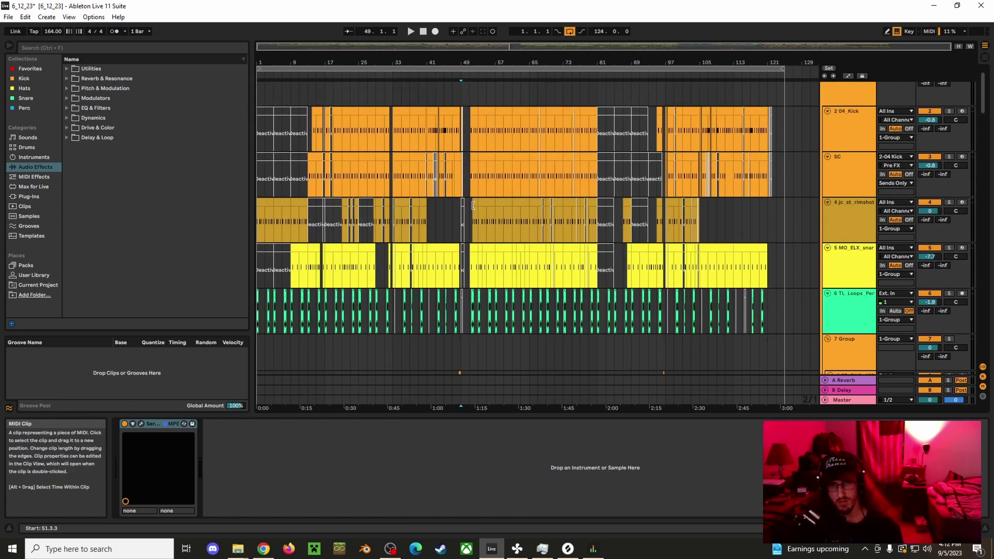
{"action": "scroll", "coordinate": [472, 209], "scroll_direction": "down", "scroll_amount": 15}
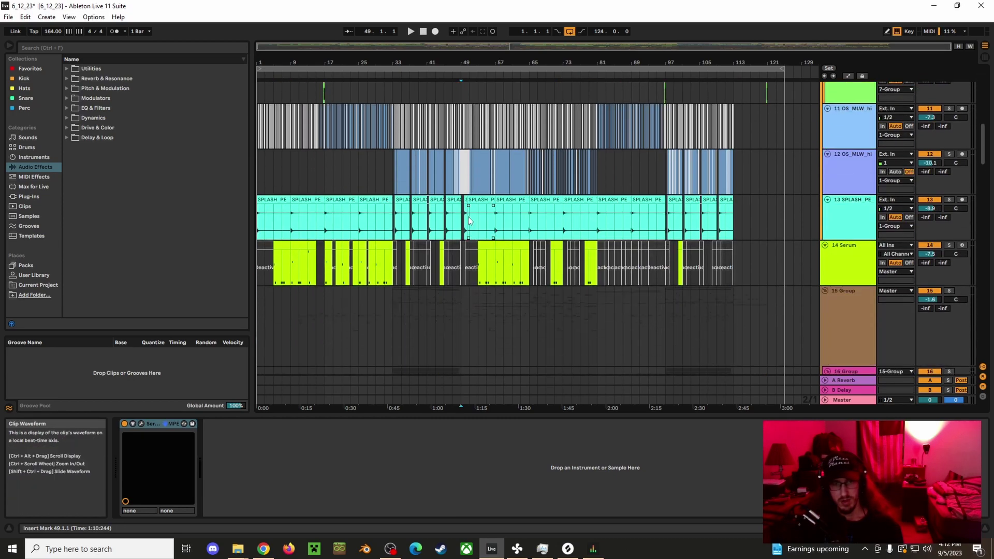
{"action": "scroll", "coordinate": [468, 216], "scroll_direction": "down", "scroll_amount": 10}
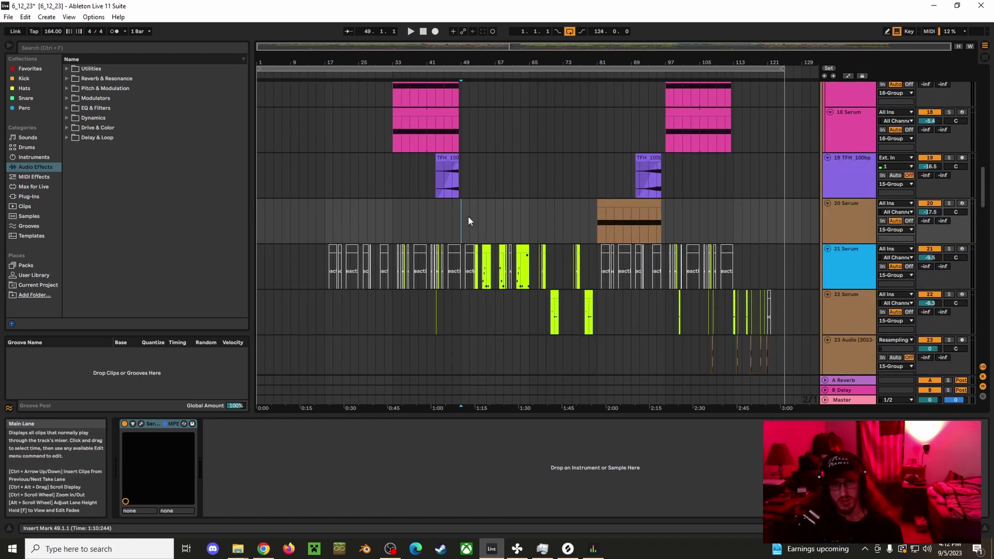
{"action": "scroll", "coordinate": [468, 216], "scroll_direction": "down", "scroll_amount": 8}
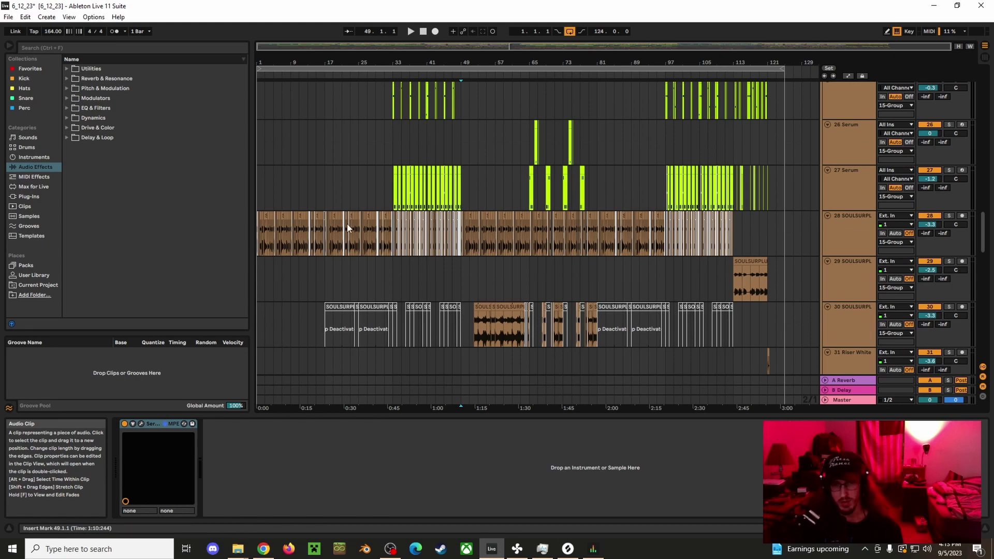
Highlight tracks 26 to 29 from 1.1.1 to 125.1.1, and place the insert marker at 1.1.1 on track 26 Serum.
{"action": "mouse_move", "coordinate": [263, 63]}
{"action": "left_mouse_down"}
{"action": "mouse_move", "coordinate": [263, 214]}
{"action": "mouse_move", "coordinate": [264, 68]}
{"action": "left_mouse_up"}
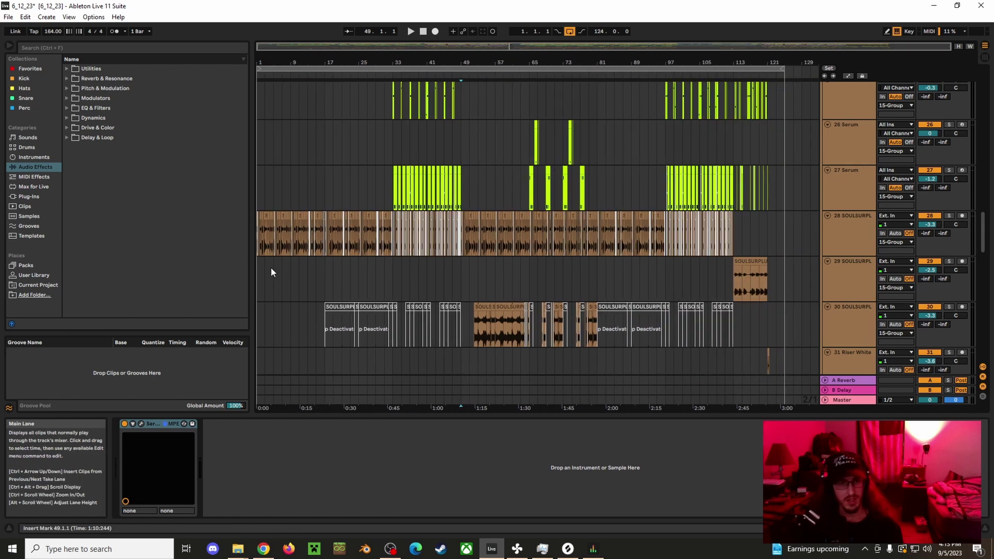
{"action": "left_click_drag", "start_coordinate": [263, 289], "coordinate": [782, 129]}
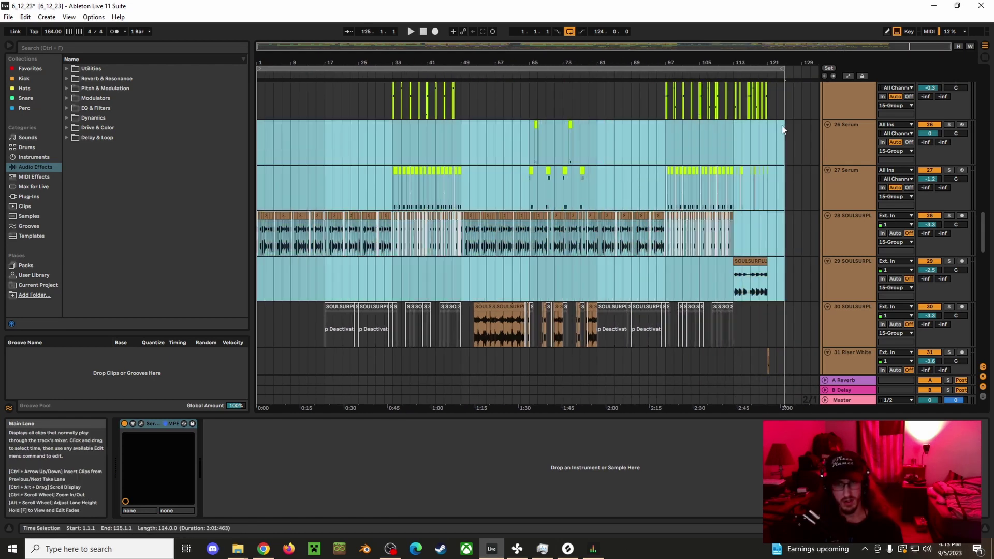
{"action": "left_click", "coordinate": [267, 146]}
{"action": "left_click", "coordinate": [261, 158]}
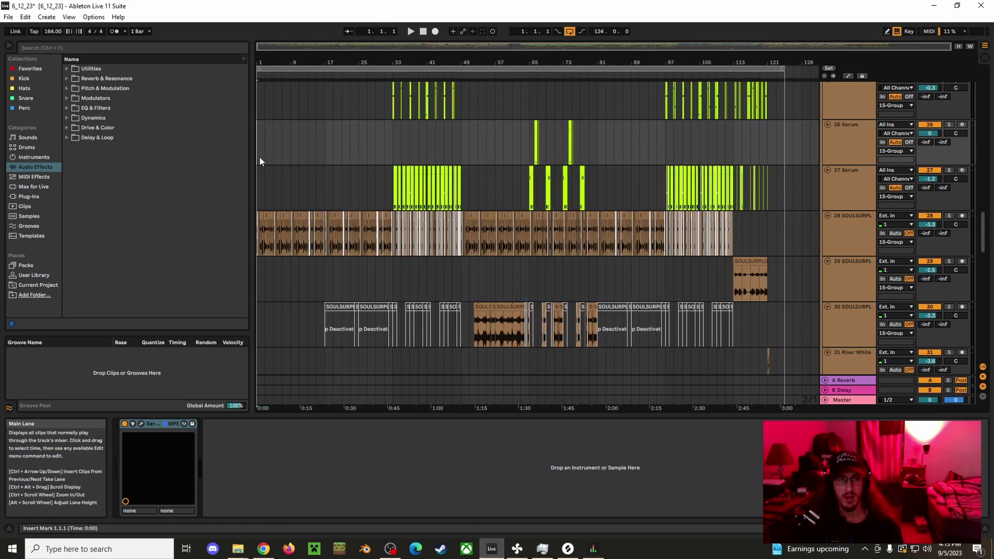
Review the remaining tracks from 30 SOULSURPLUS down to the 808 sub, VGP vocal, resampled audio and EMILIA tracks.
{"action": "scroll", "coordinate": [295, 298], "scroll_direction": "down", "scroll_amount": 4}
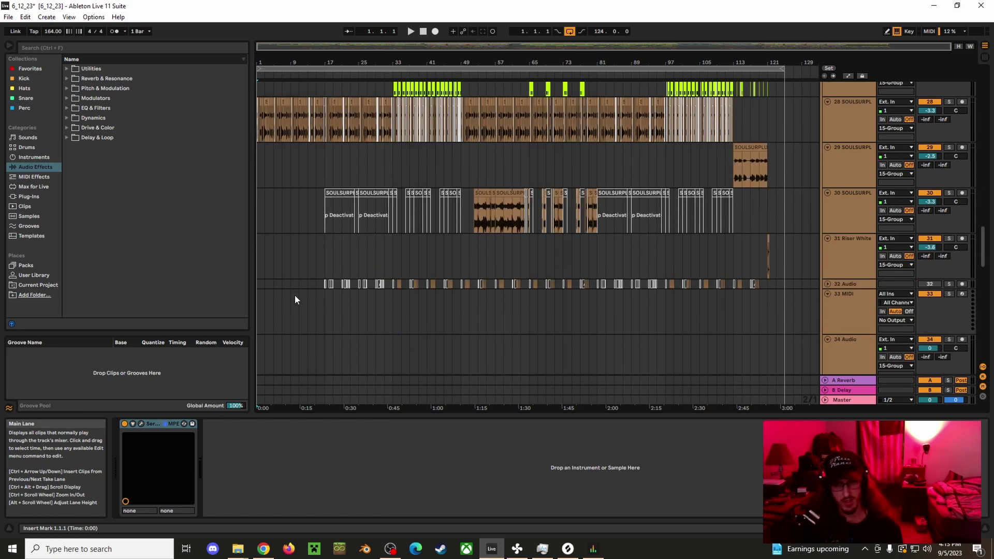
{"action": "scroll", "coordinate": [295, 297], "scroll_direction": "down", "scroll_amount": 4}
{"action": "scroll", "coordinate": [295, 297], "scroll_direction": "down", "scroll_amount": 4}
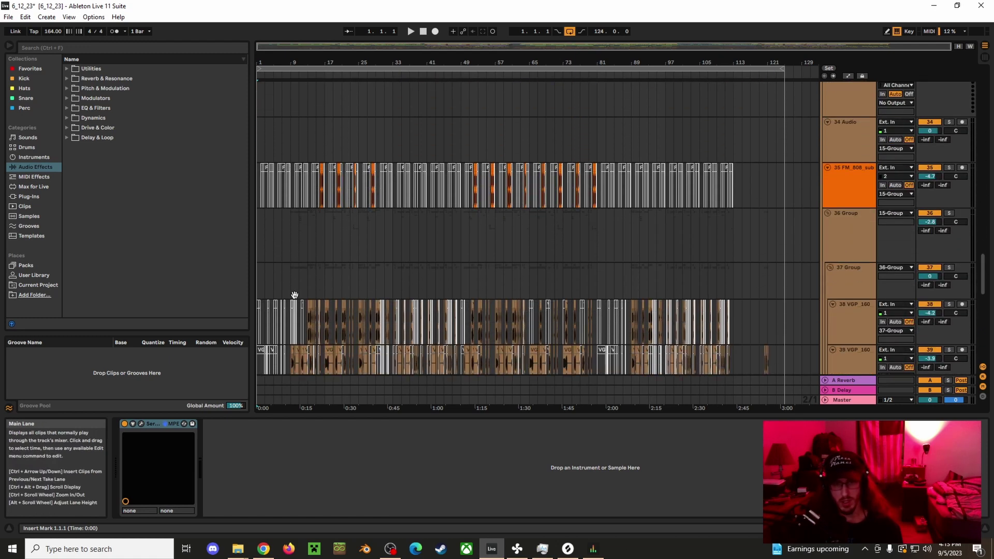
{"action": "scroll", "coordinate": [295, 299], "scroll_direction": "down", "scroll_amount": 4}
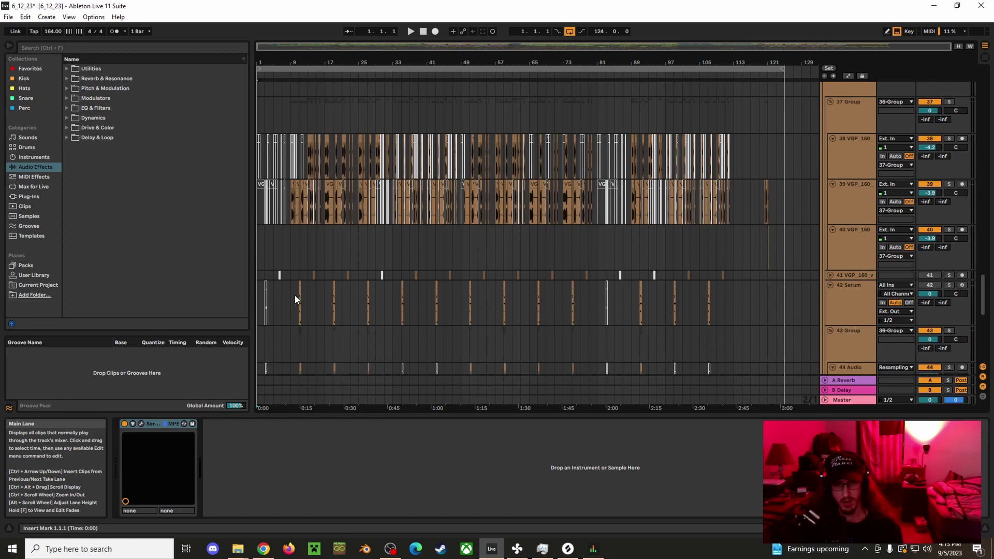
{"action": "scroll", "coordinate": [297, 301], "scroll_direction": "down", "scroll_amount": 3}
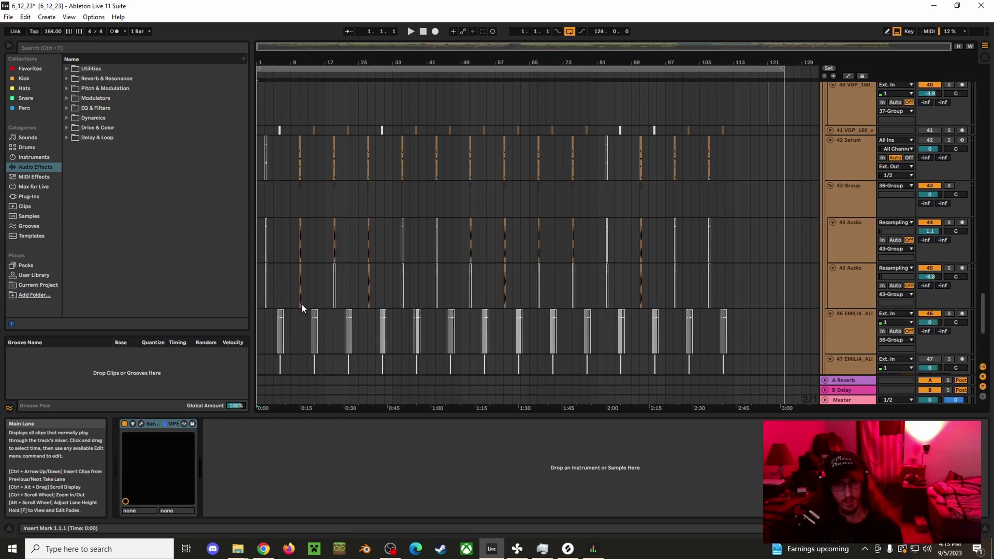